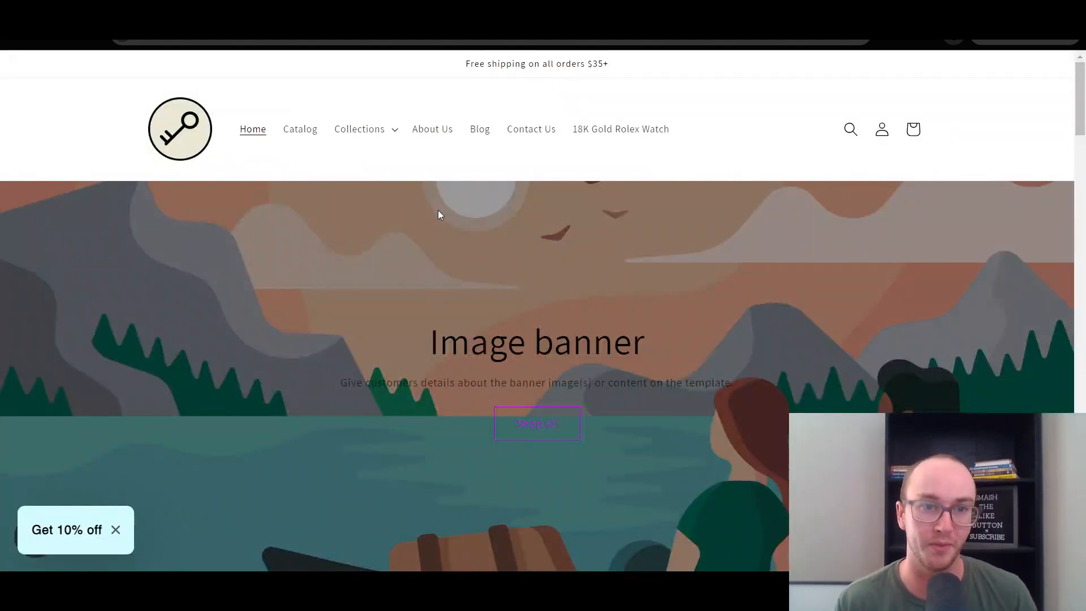
Open the storefront's product catalog and look at the collections listed under its Collections navigation entry.
{"action": "left_click", "coordinate": [290, 140]}
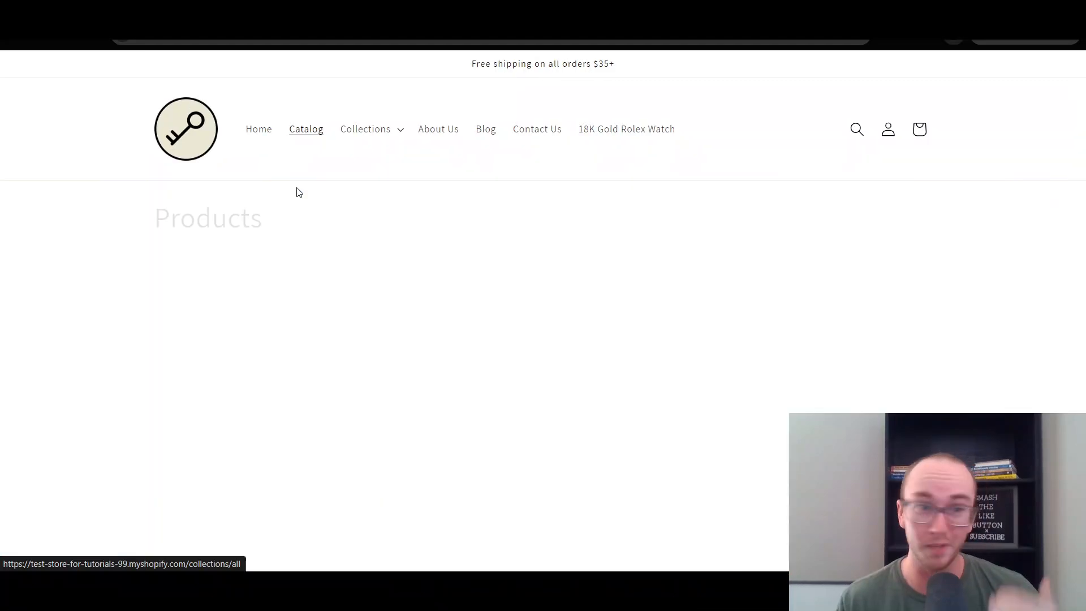
{"action": "left_click_drag", "start_coordinate": [1080, 170], "coordinate": [1084, 97]}
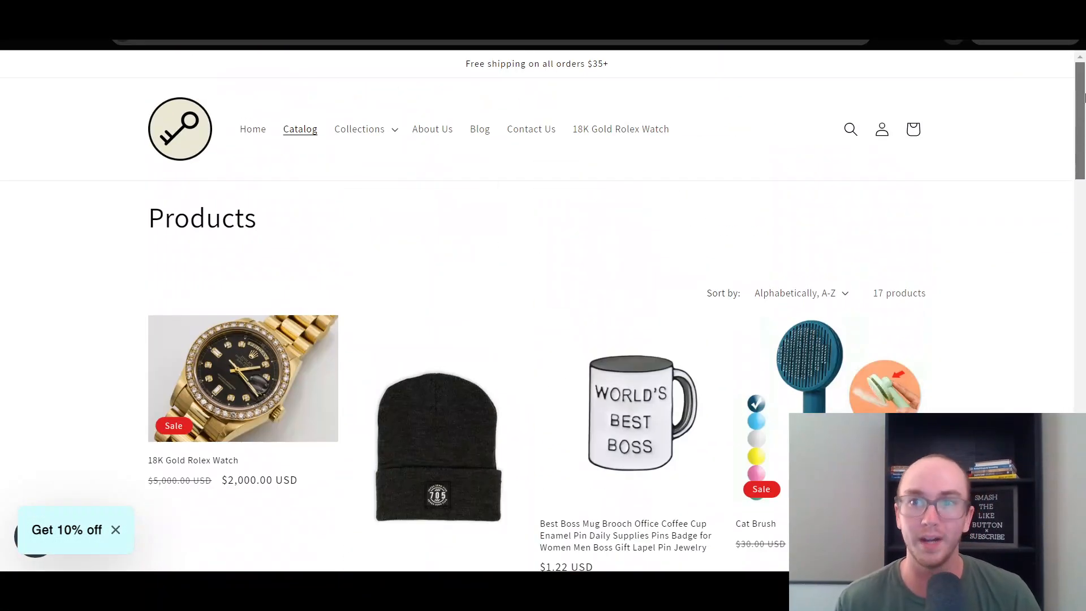
{"action": "left_click", "coordinate": [394, 138]}
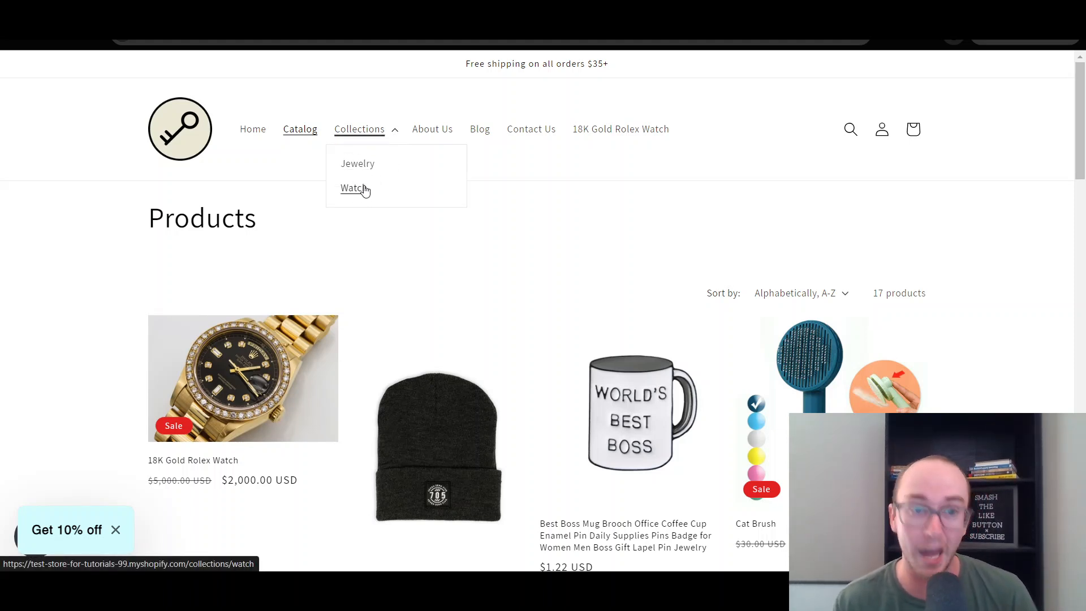
{"action": "left_click", "coordinate": [378, 98]}
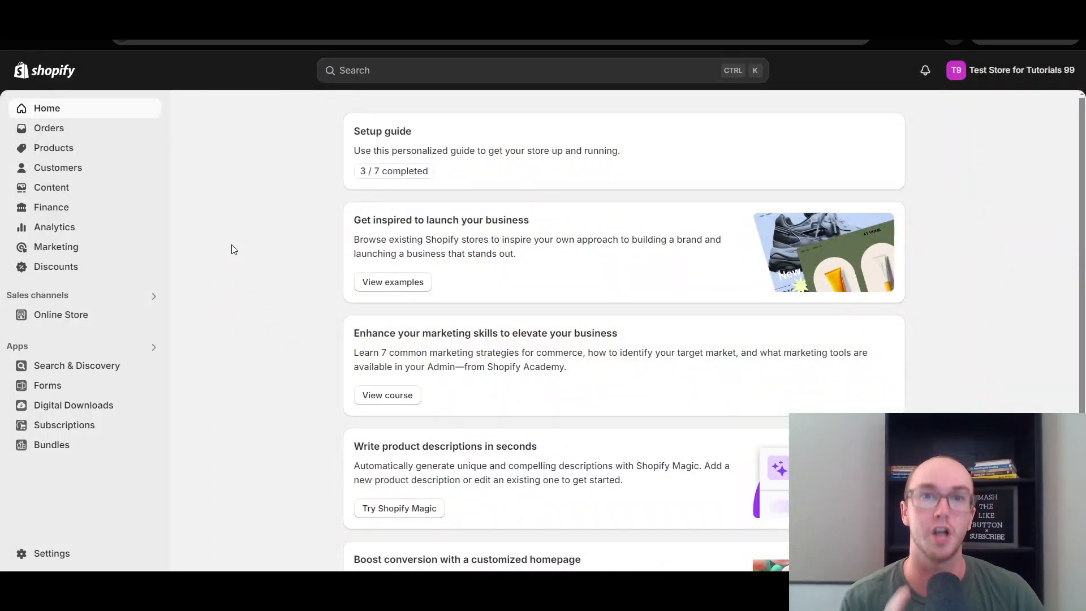
Look through the product list in the Shopify admin and open the Collections page.
{"action": "left_click", "coordinate": [61, 149]}
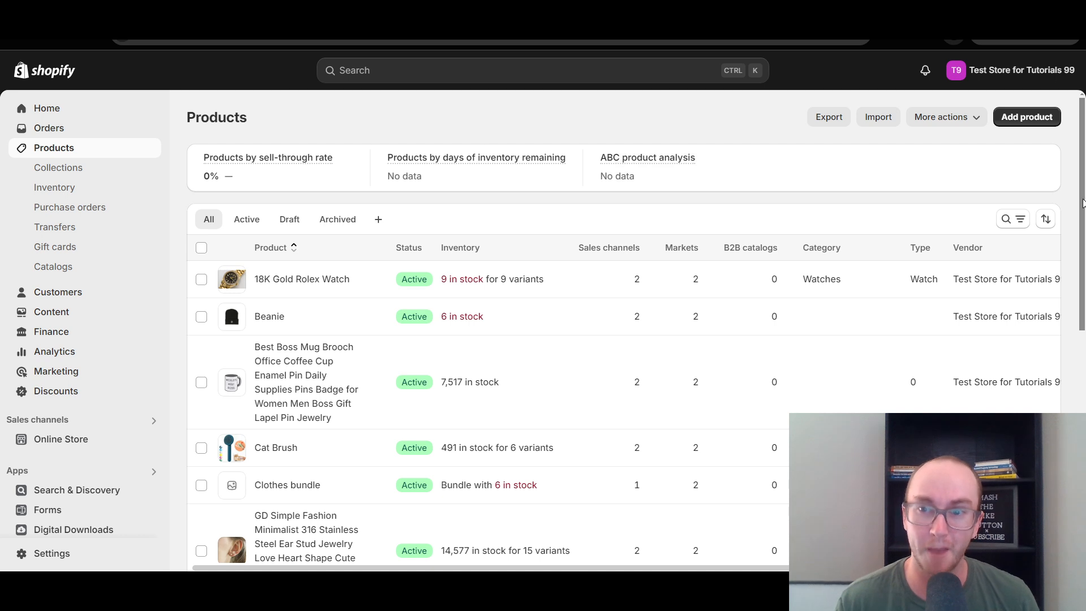
{"action": "left_click_drag", "start_coordinate": [1083, 203], "coordinate": [1077, 172]}
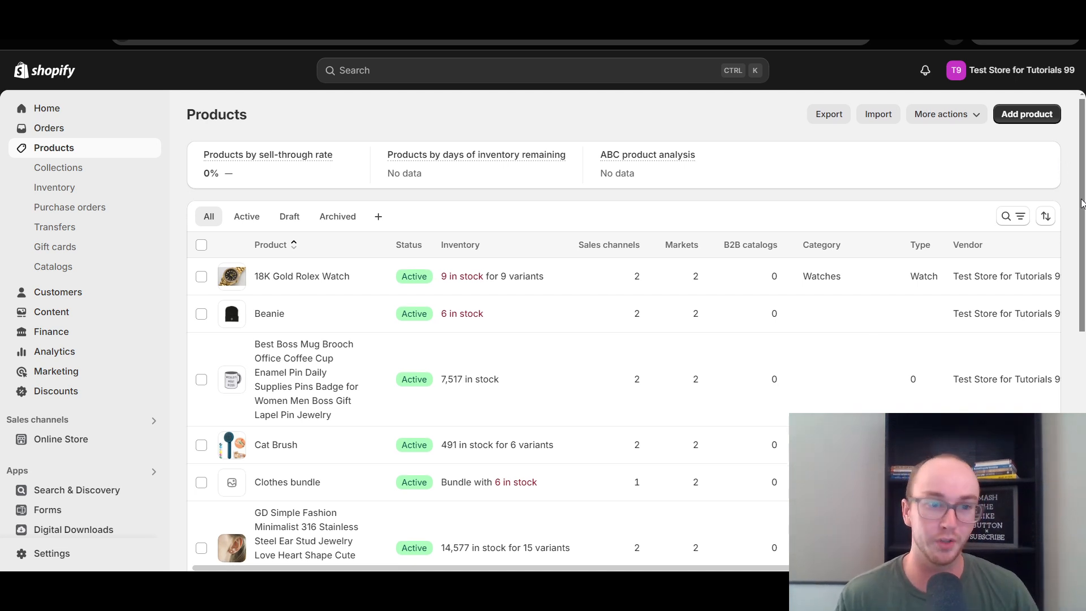
{"action": "mouse_move", "coordinate": [1078, 199]}
{"action": "left_mouse_down"}
{"action": "mouse_move", "coordinate": [1063, 252]}
{"action": "mouse_move", "coordinate": [1069, 441]}
{"action": "mouse_move", "coordinate": [1061, 283]}
{"action": "left_mouse_up"}
{"action": "scroll", "coordinate": [386, 517], "scroll_direction": "up", "scroll_amount": 3}
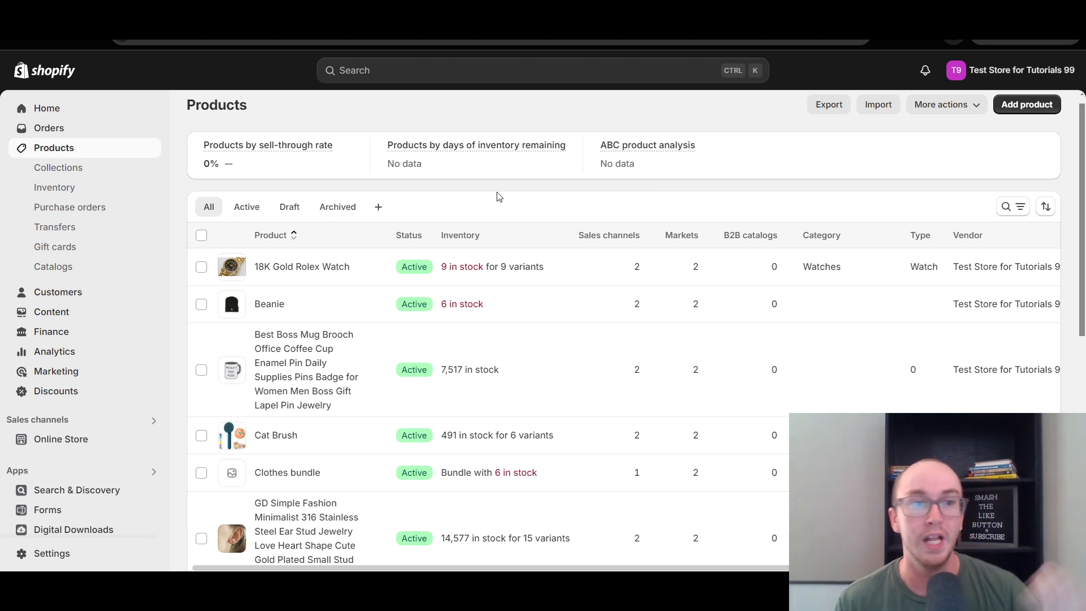
{"action": "left_click", "coordinate": [69, 172]}
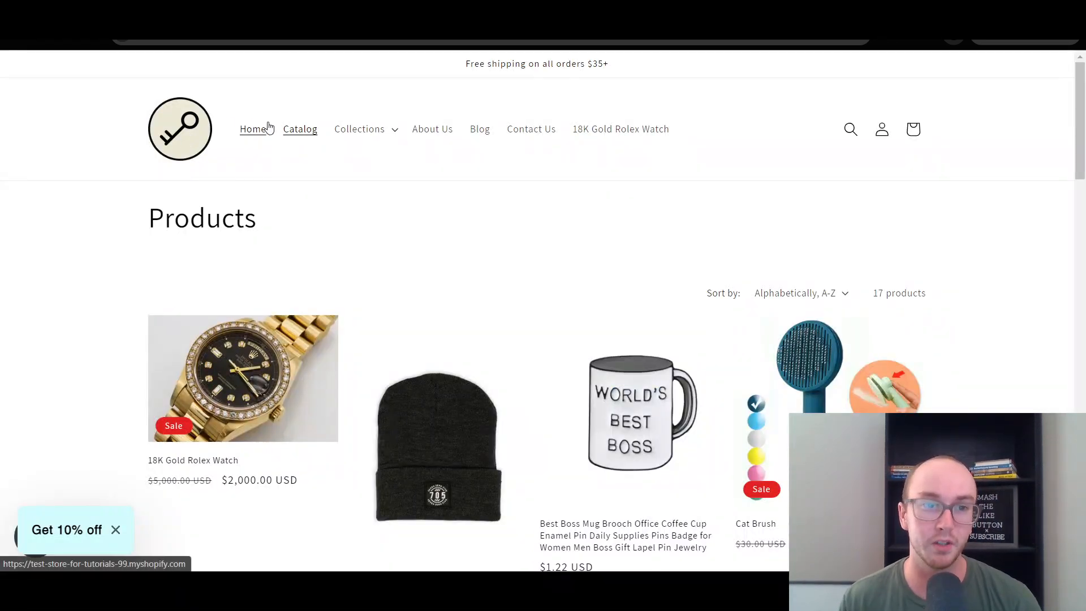
Examine how the live storefront presents its collection links, catalog products and home page.
{"action": "left_click", "coordinate": [398, 136]}
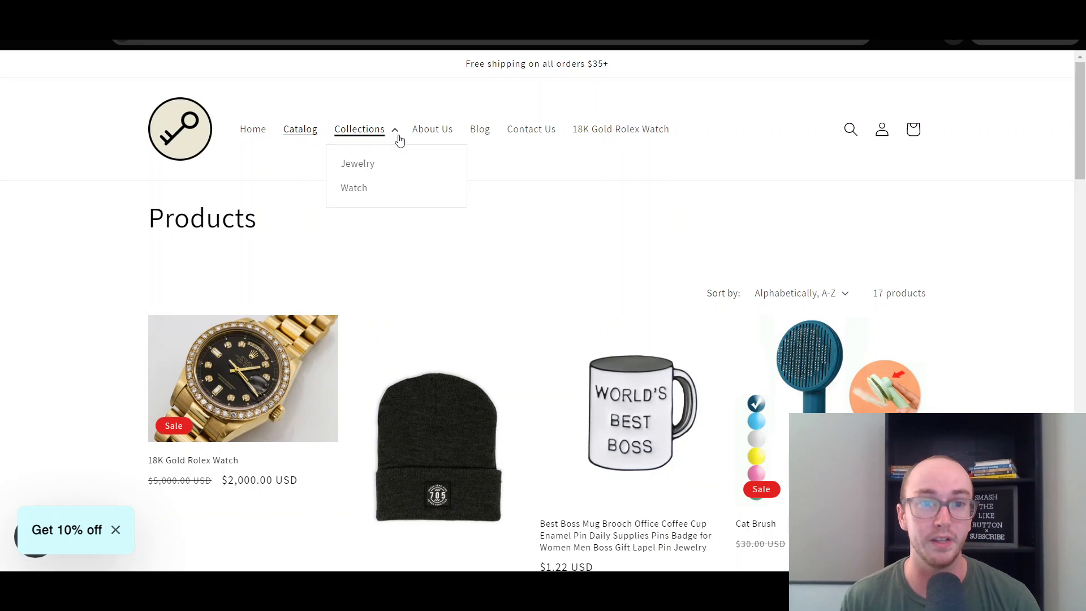
{"action": "left_click", "coordinate": [620, 162]}
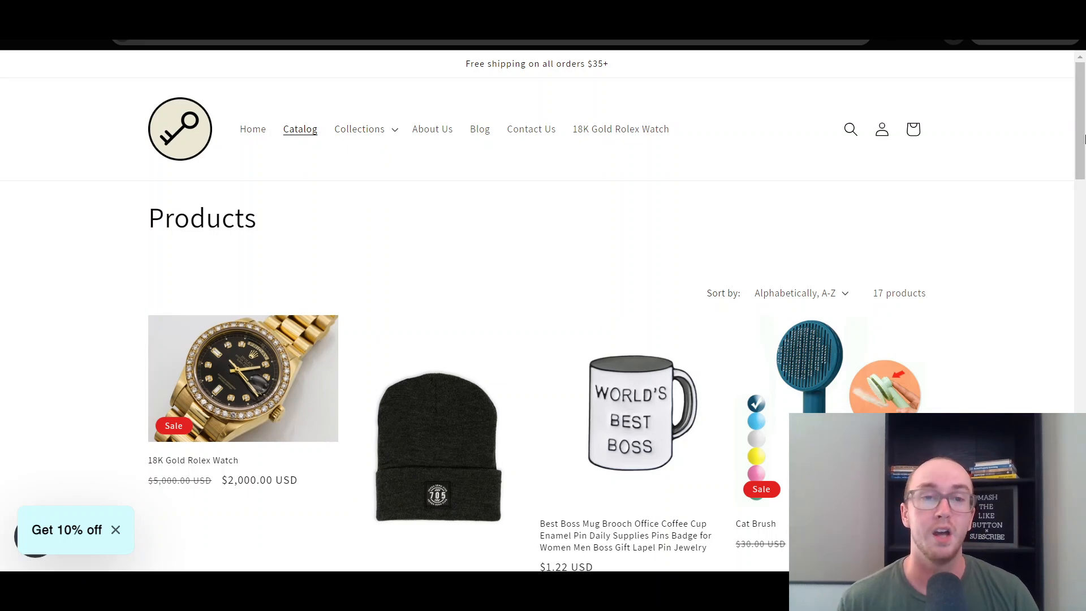
{"action": "left_click_drag", "start_coordinate": [1082, 160], "coordinate": [1085, 101]}
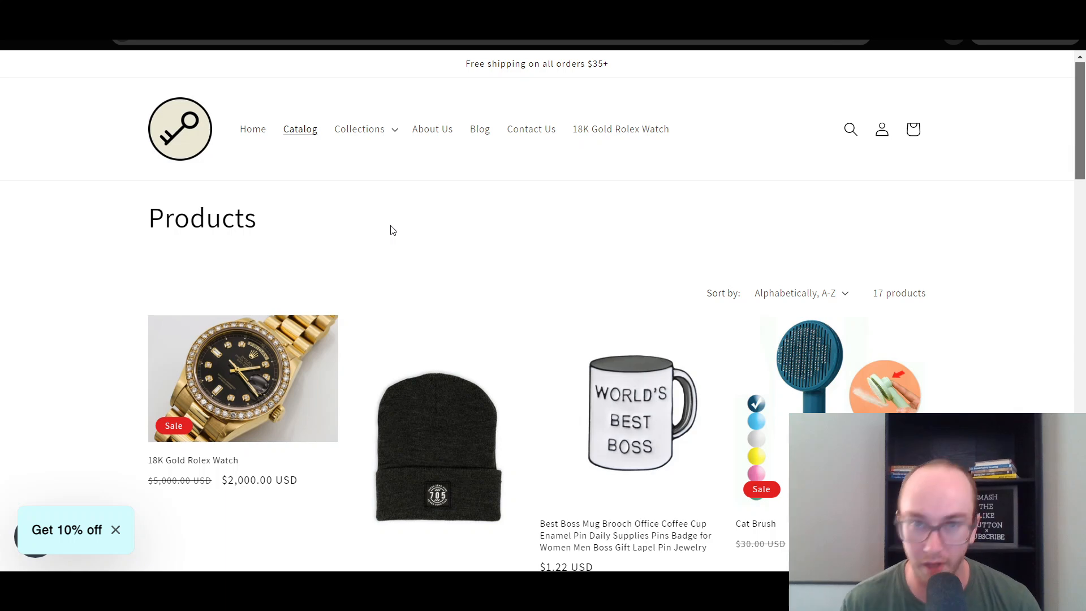
{"action": "left_click", "coordinate": [183, 156]}
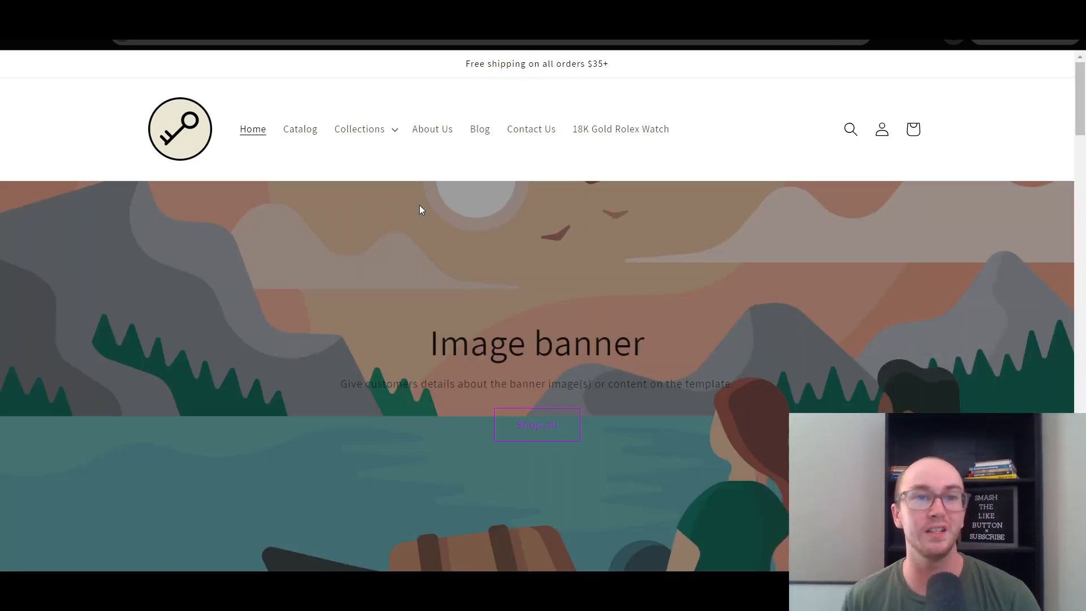
{"action": "mouse_move", "coordinate": [1081, 102]}
{"action": "left_mouse_down"}
{"action": "mouse_move", "coordinate": [1081, 254]}
{"action": "mouse_move", "coordinate": [1082, 110]}
{"action": "left_mouse_up"}
Return to the admin's Collections list and start creating a new collection.
{"action": "left_click", "coordinate": [352, 12]}
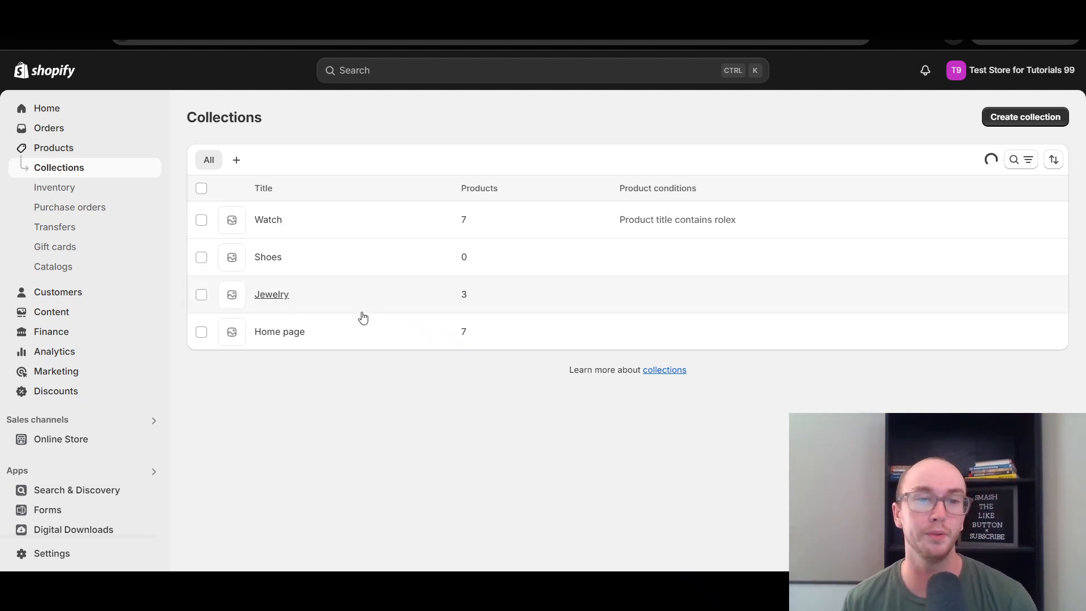
{"action": "left_click", "coordinate": [280, 310]}
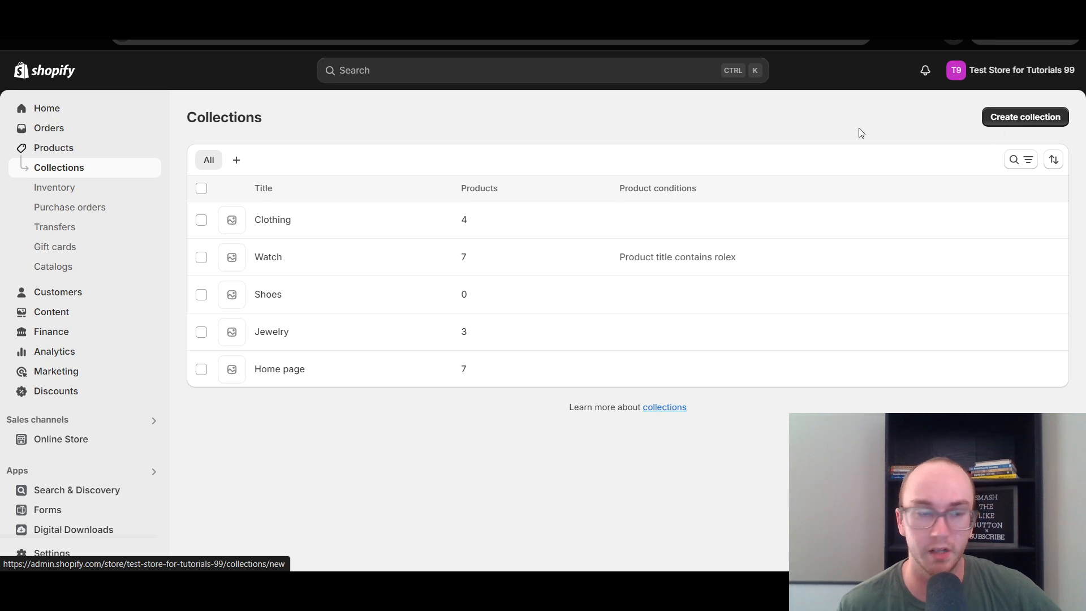
{"action": "left_click", "coordinate": [1025, 120]}
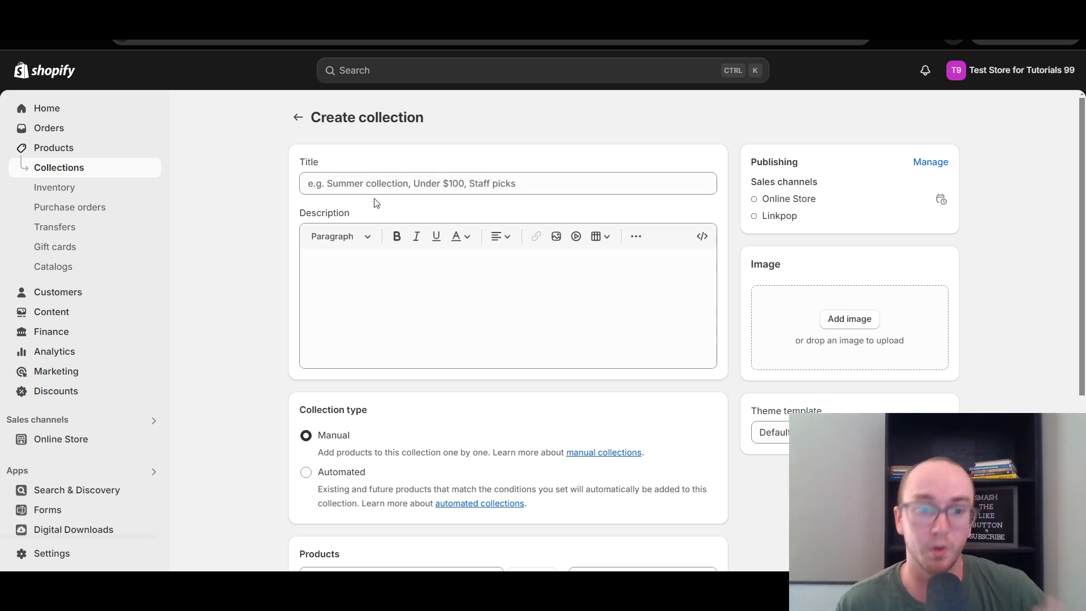
Open the product picker for the new manual collection and look through the available products.
{"action": "scroll", "coordinate": [231, 212], "scroll_direction": "down", "scroll_amount": 4}
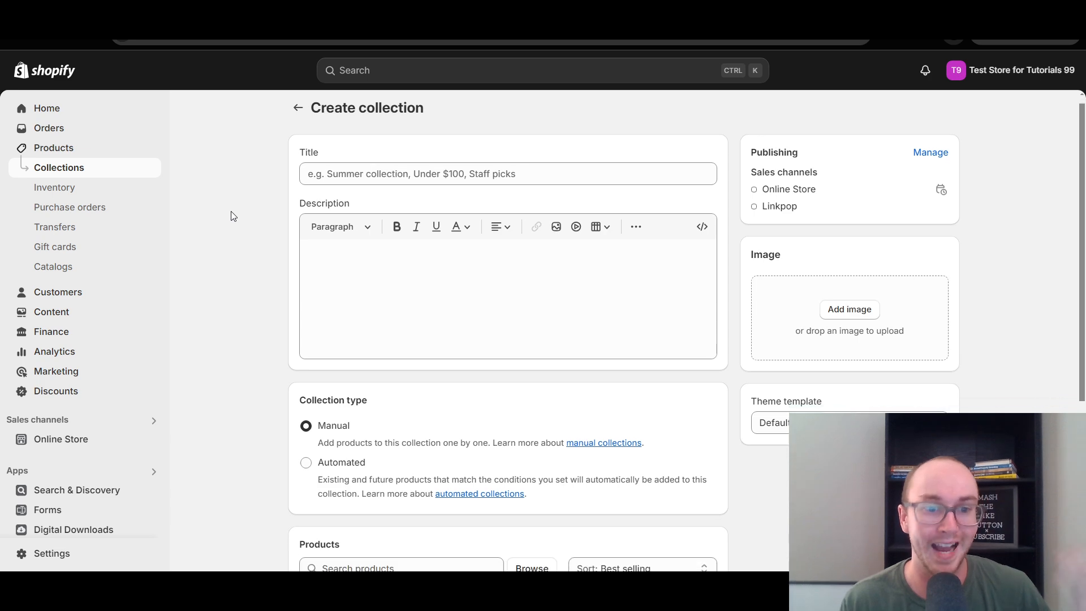
{"action": "left_click", "coordinate": [448, 366]}
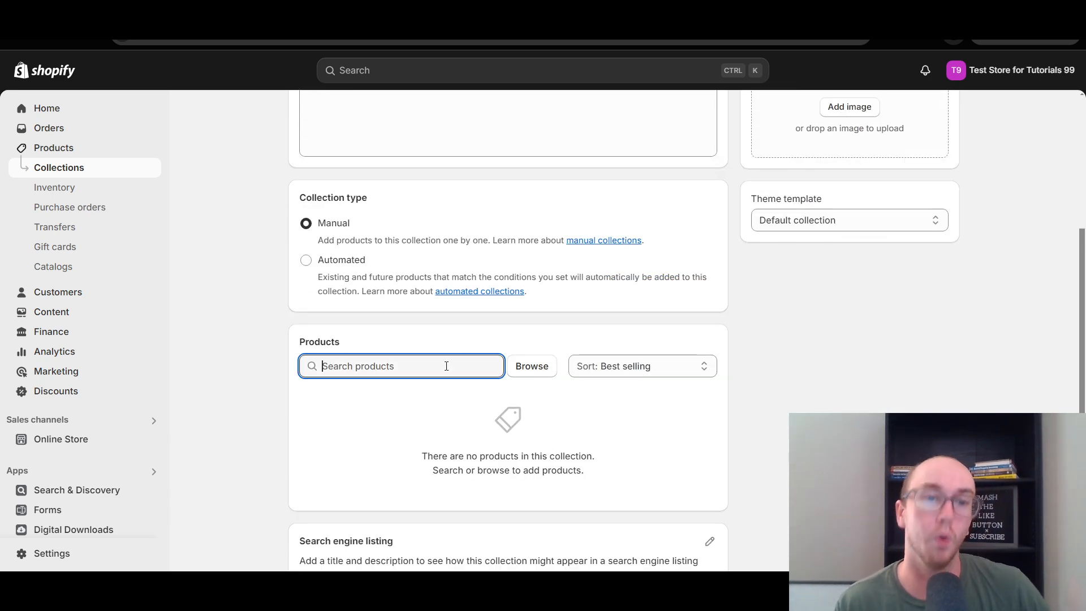
{"action": "left_click", "coordinate": [547, 371]}
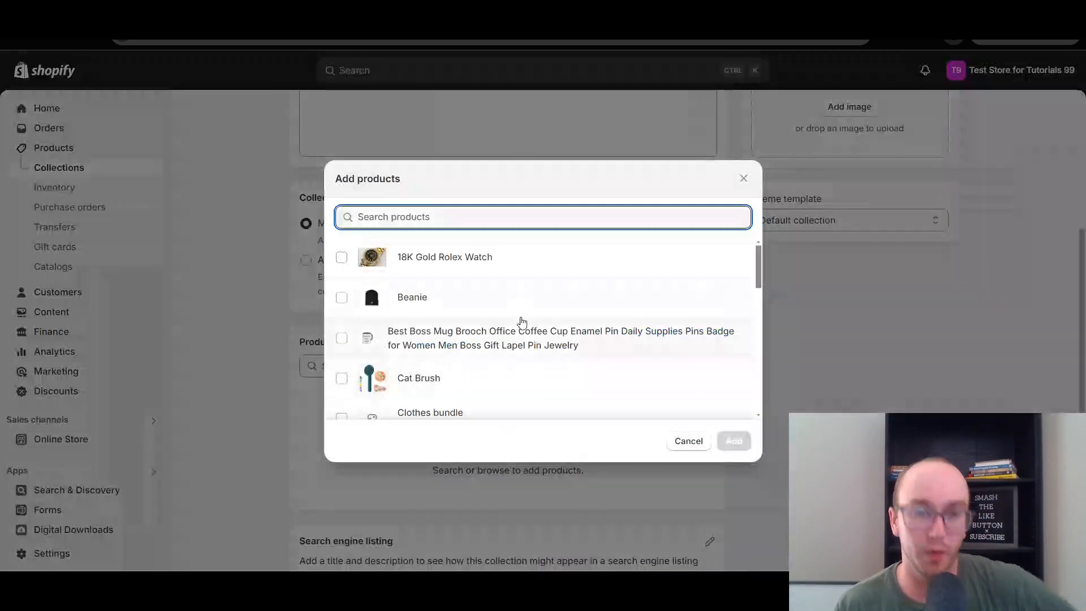
{"action": "left_click_drag", "start_coordinate": [759, 279], "coordinate": [758, 292]}
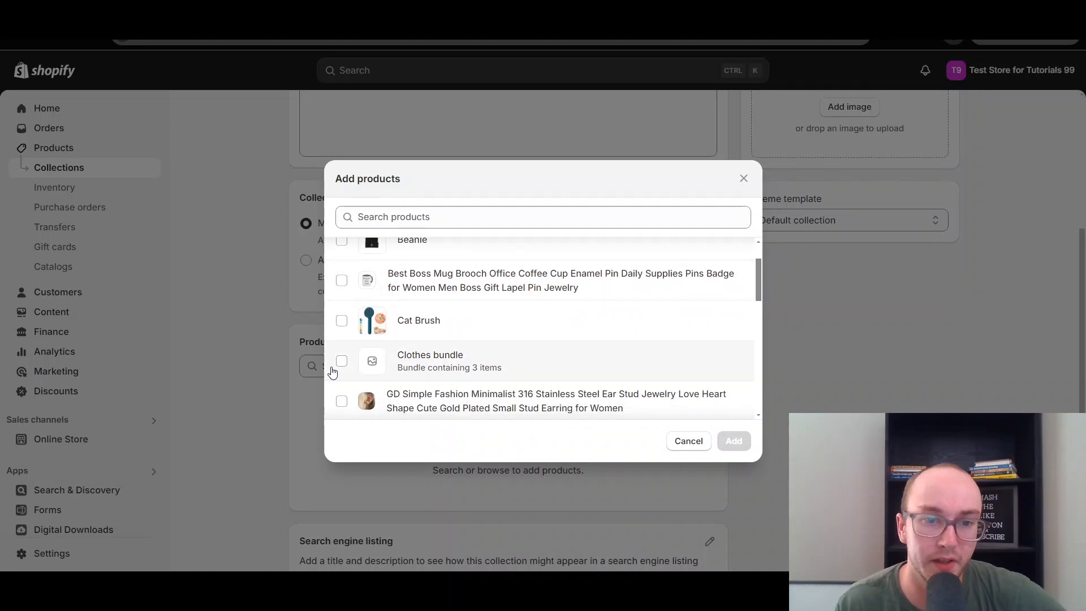
{"action": "left_click", "coordinate": [342, 323]}
{"action": "left_click", "coordinate": [342, 321]}
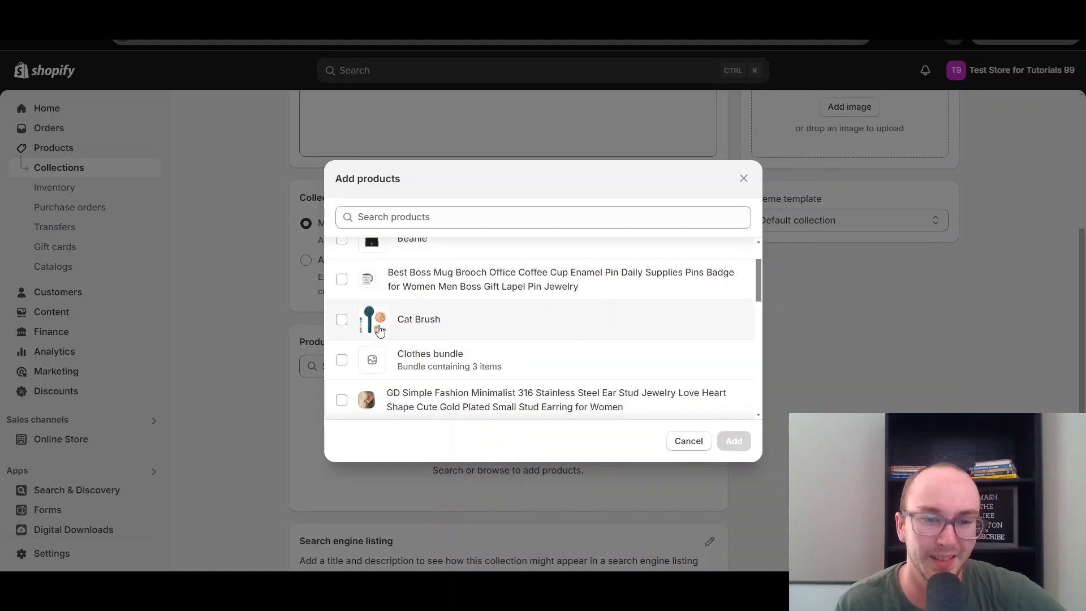
{"action": "scroll", "coordinate": [378, 325], "scroll_direction": "down", "scroll_amount": 4}
{"action": "scroll", "coordinate": [395, 347], "scroll_direction": "down", "scroll_amount": 5}
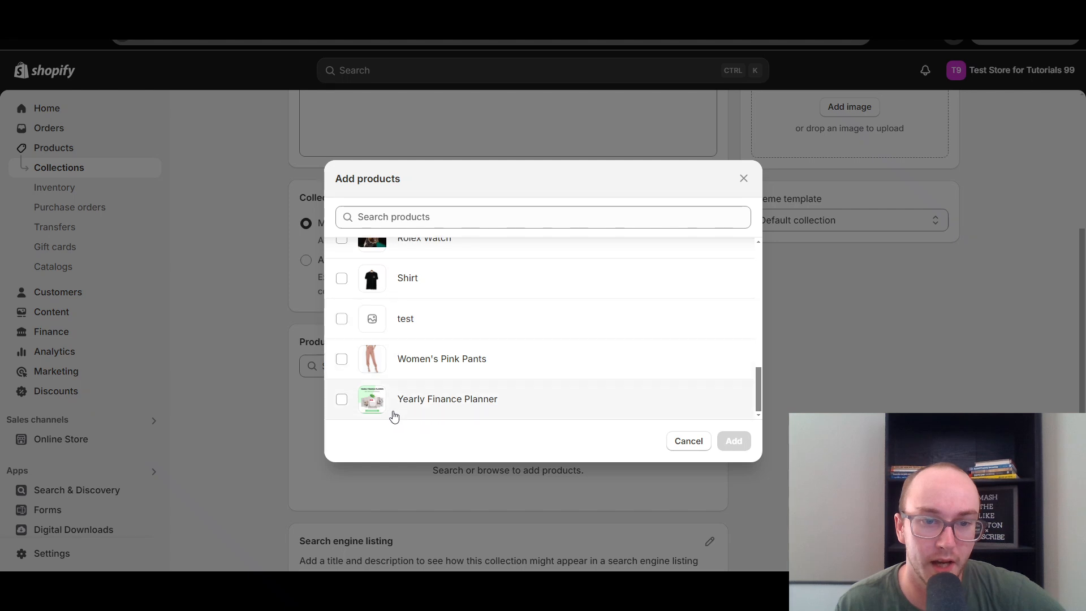
{"action": "scroll", "coordinate": [392, 417], "scroll_direction": "up", "scroll_amount": 10}
{"action": "scroll", "coordinate": [390, 400], "scroll_direction": "up", "scroll_amount": 3}
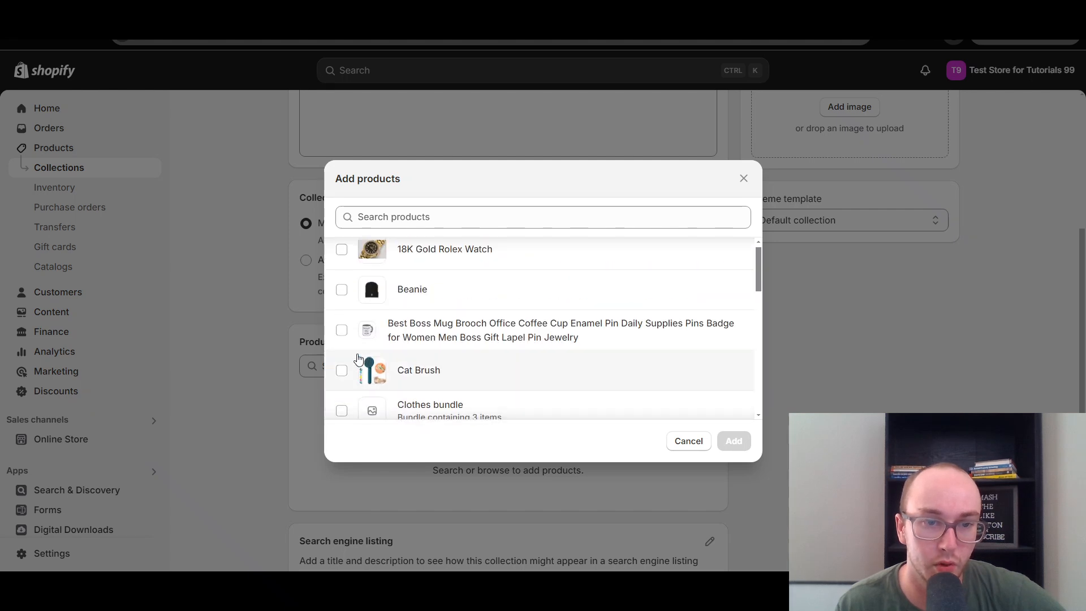
Add the Best Boss Mug Brooch pin and the GD Simple Fashion ear stud jewelry to the collection.
{"action": "left_click", "coordinate": [342, 332]}
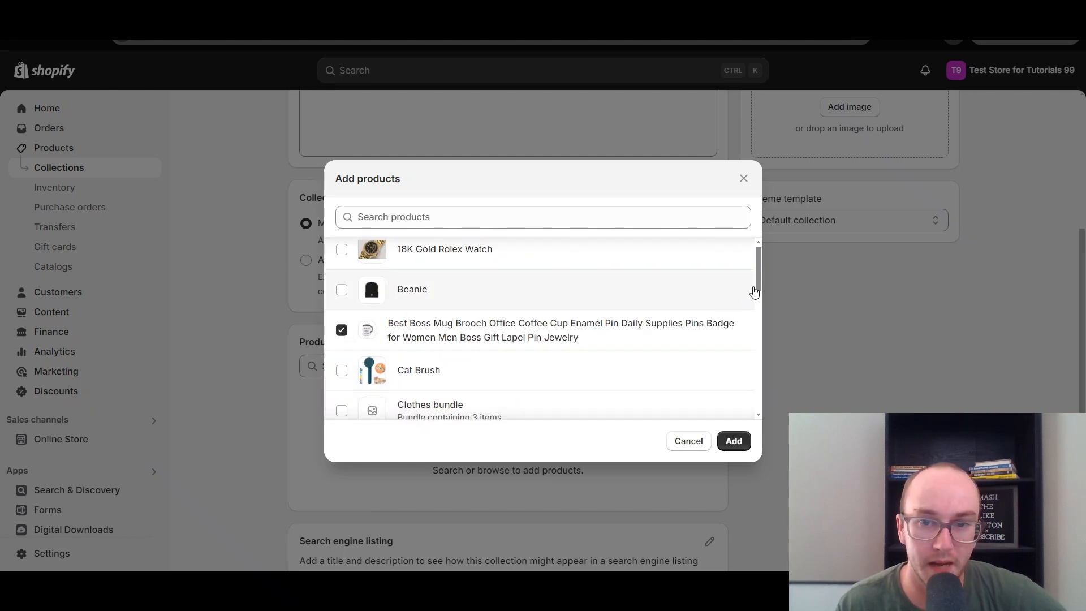
{"action": "left_click_drag", "start_coordinate": [758, 278], "coordinate": [758, 304]}
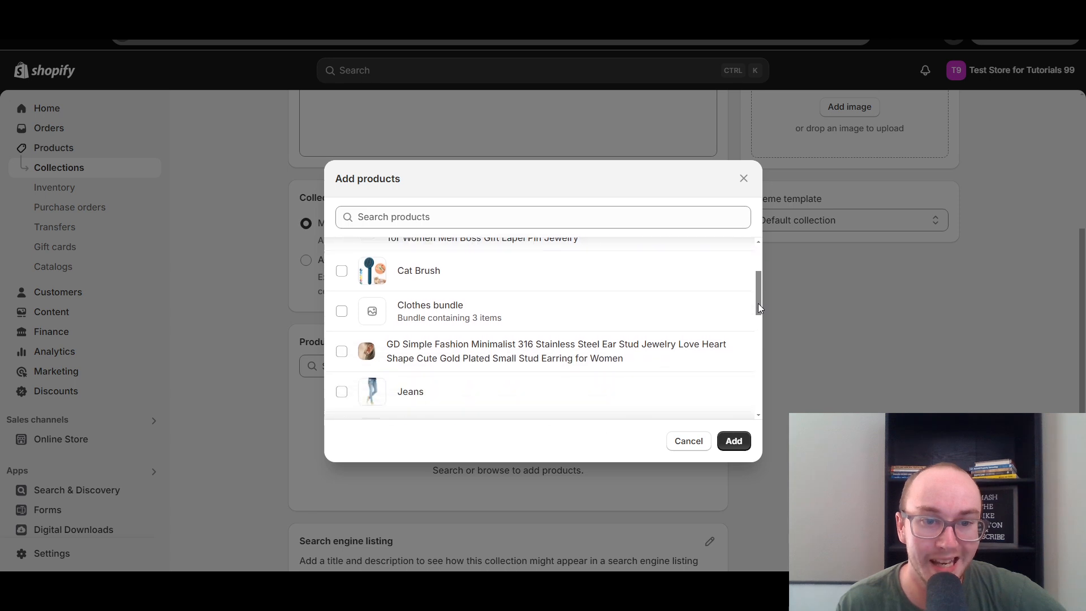
{"action": "left_click", "coordinate": [341, 347]}
{"action": "left_click_drag", "start_coordinate": [755, 291], "coordinate": [747, 389]}
{"action": "left_click", "coordinate": [734, 440]}
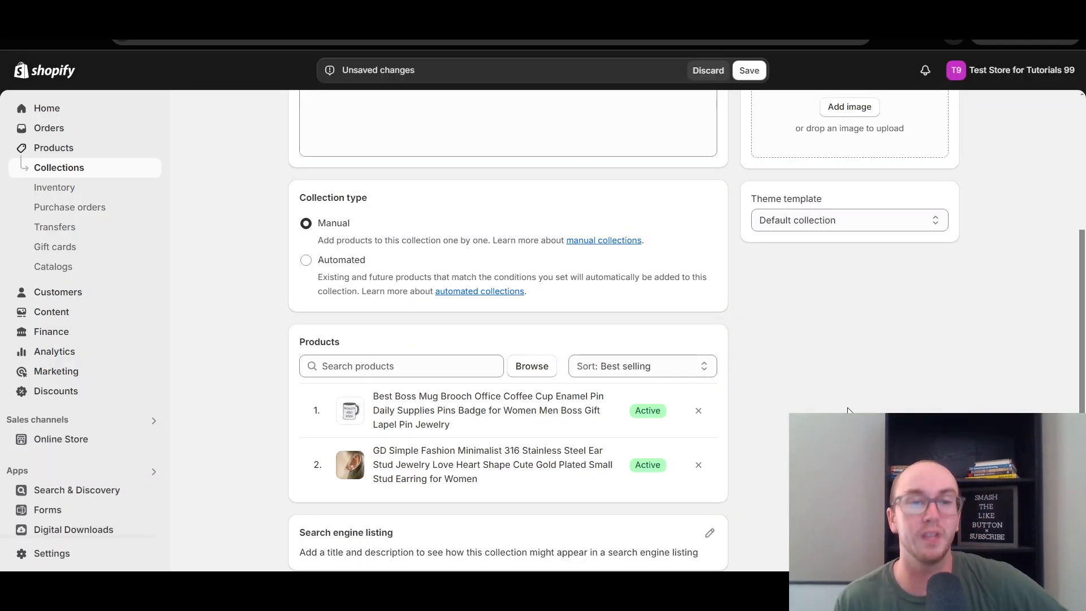
Title the new collection "Accessories" and leave its description empty.
{"action": "left_click_drag", "start_coordinate": [1084, 375], "coordinate": [1084, 222]}
{"action": "scroll", "coordinate": [1030, 388], "scroll_direction": "down", "scroll_amount": 5}
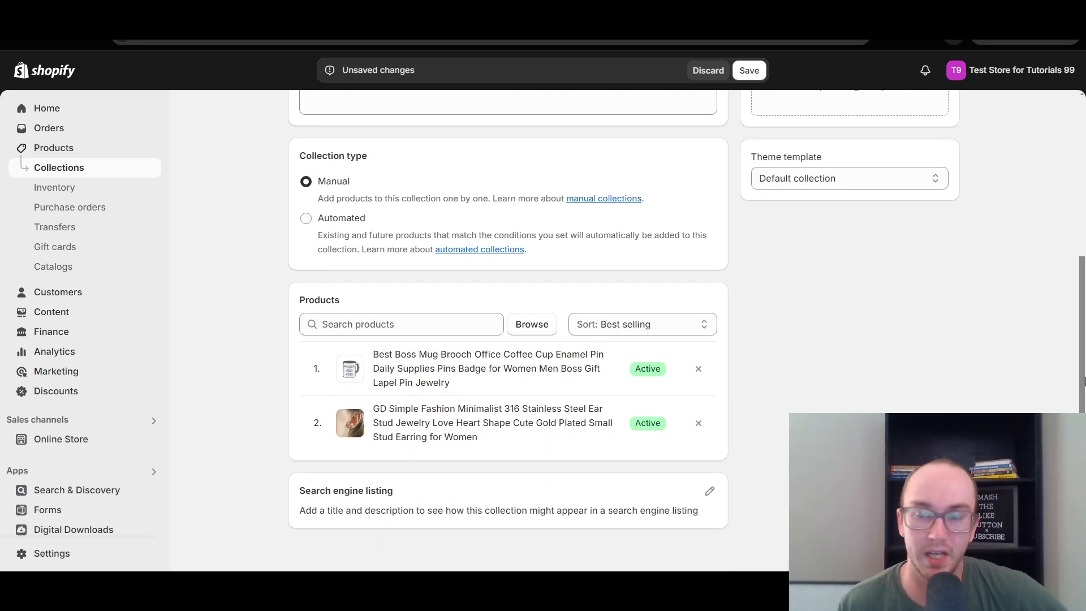
{"action": "left_click_drag", "start_coordinate": [1083, 383], "coordinate": [1076, 219]}
{"action": "left_click", "coordinate": [380, 185]}
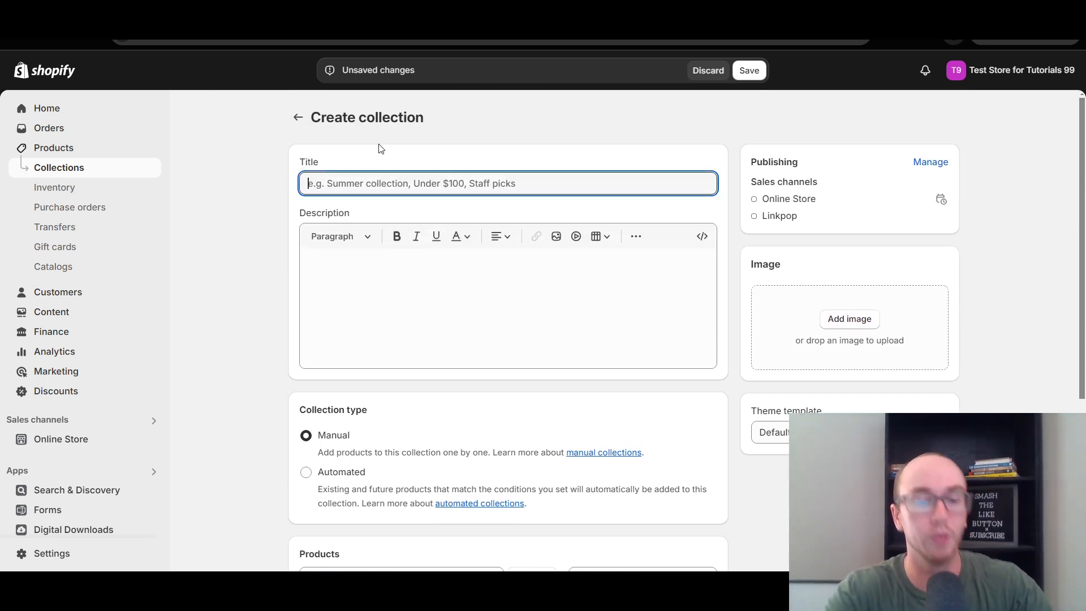
{"action": "type", "text": "Acces"}
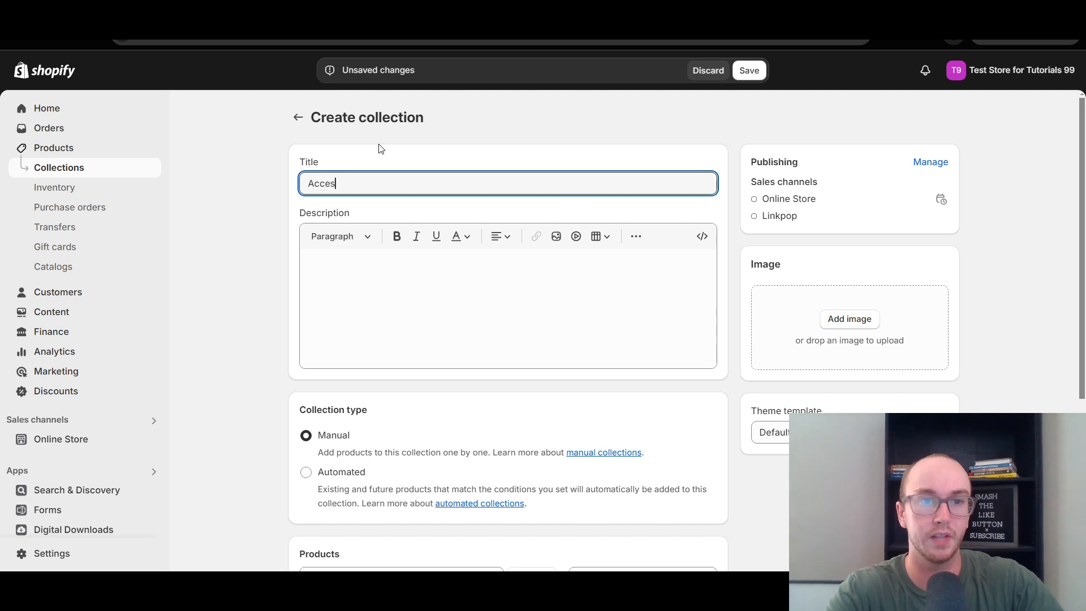
{"action": "type", "text": "sories"}
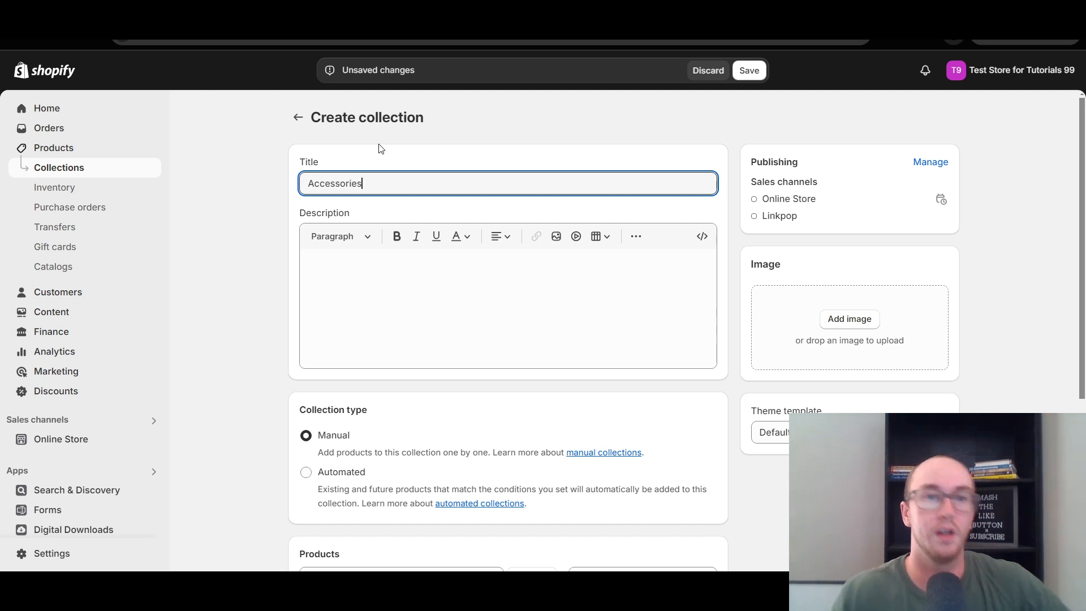
{"action": "left_click", "coordinate": [379, 149]}
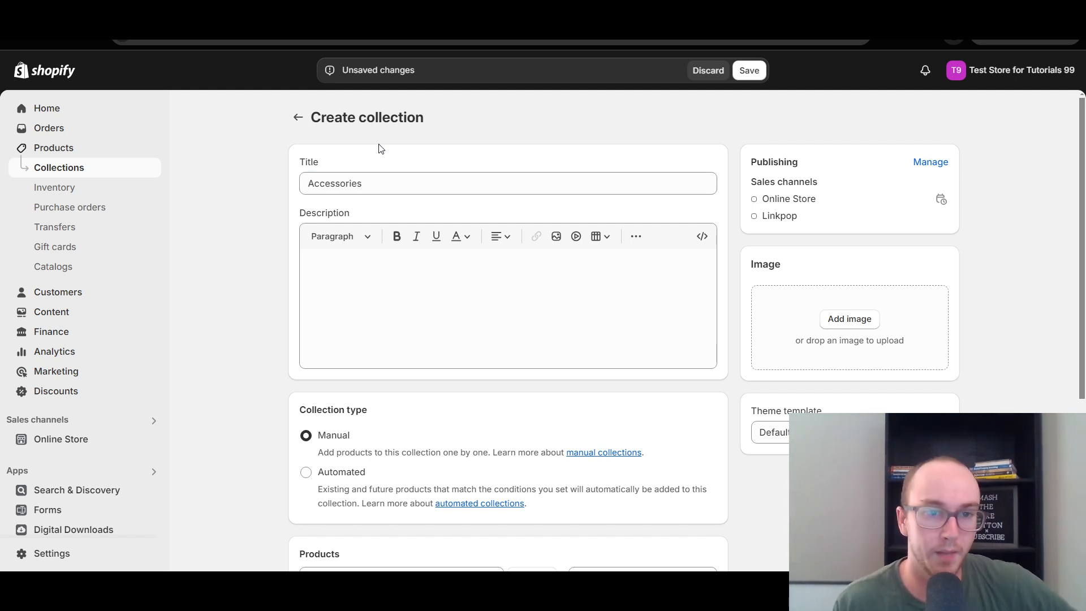
{"action": "left_click", "coordinate": [452, 280]}
{"action": "left_click", "coordinate": [254, 289]}
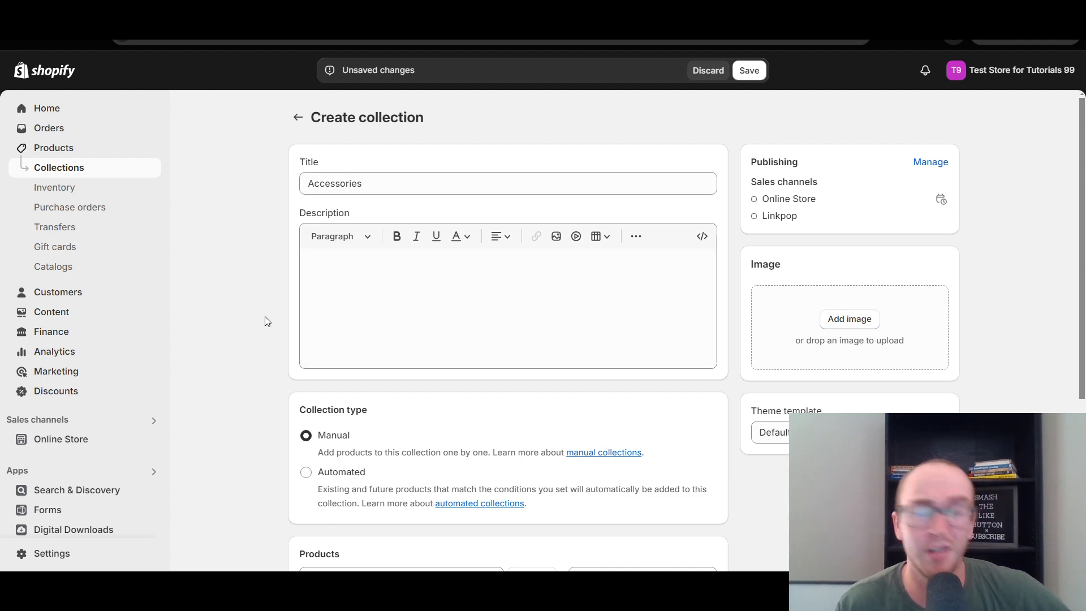
Review the manual and automated collection type explanations, the added products and the search engine listing section.
{"action": "scroll", "coordinate": [267, 321], "scroll_direction": "down", "scroll_amount": 4}
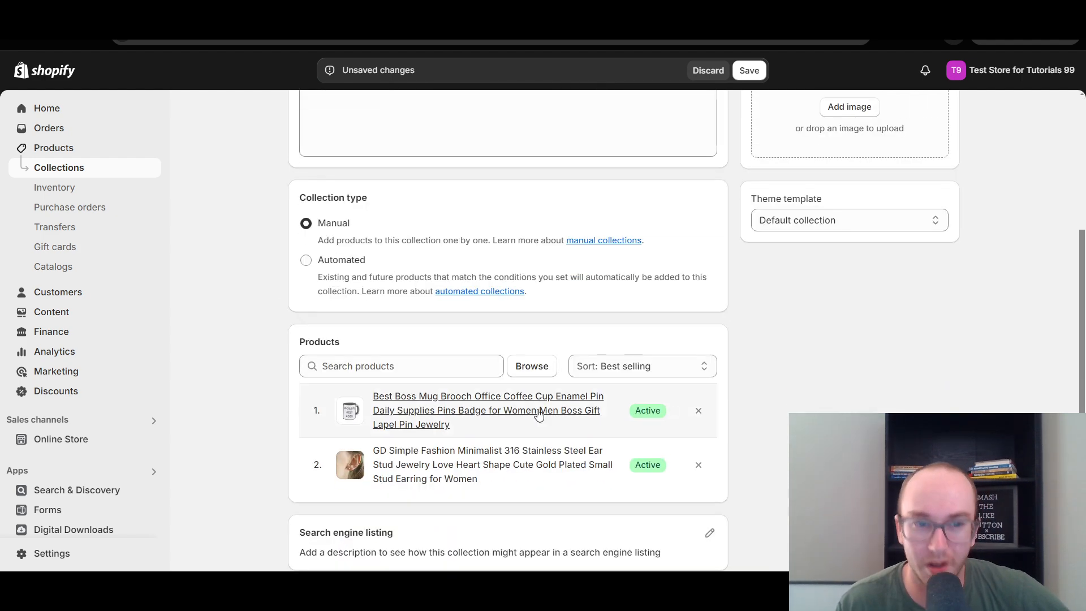
{"action": "mouse_move", "coordinate": [1085, 398]}
{"action": "left_mouse_down"}
{"action": "mouse_move", "coordinate": [1082, 418]}
{"action": "mouse_move", "coordinate": [1081, 383]}
{"action": "left_mouse_up"}
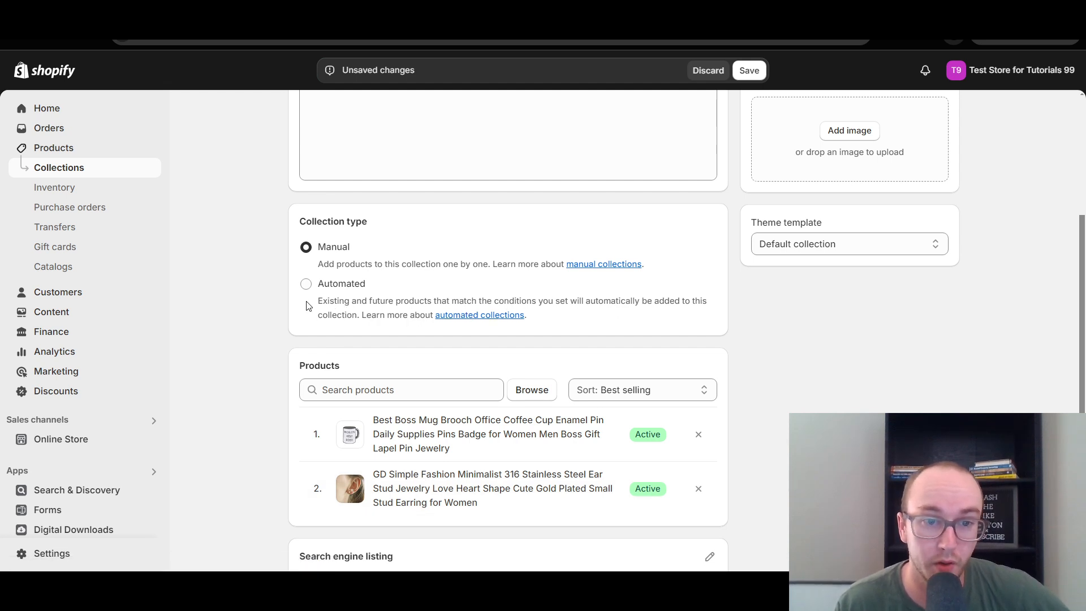
{"action": "left_click_drag", "start_coordinate": [318, 301], "coordinate": [603, 301]}
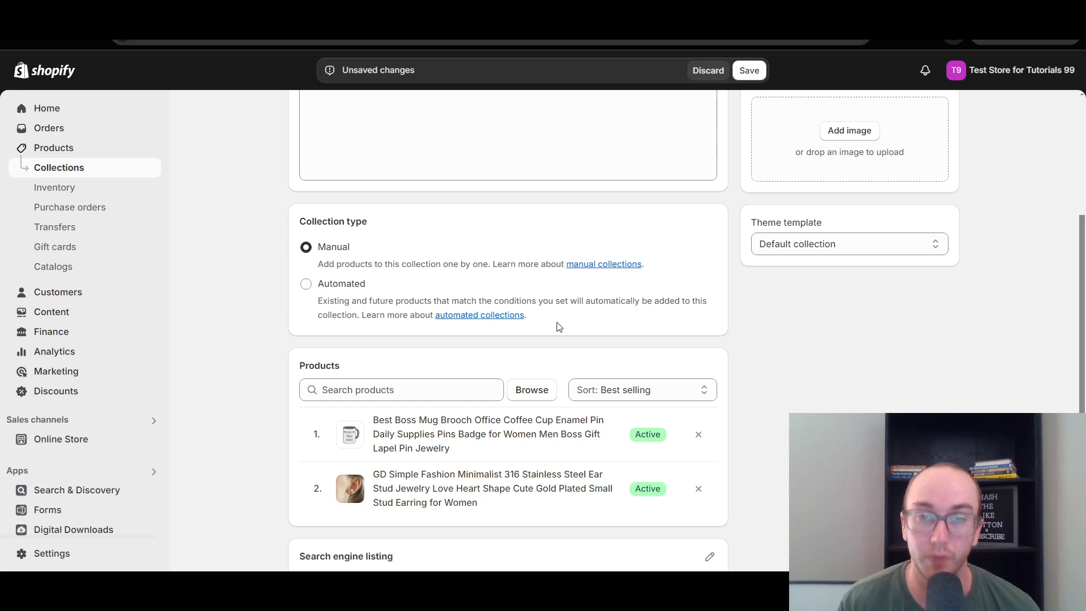
{"action": "scroll", "coordinate": [804, 325], "scroll_direction": "down", "scroll_amount": 2}
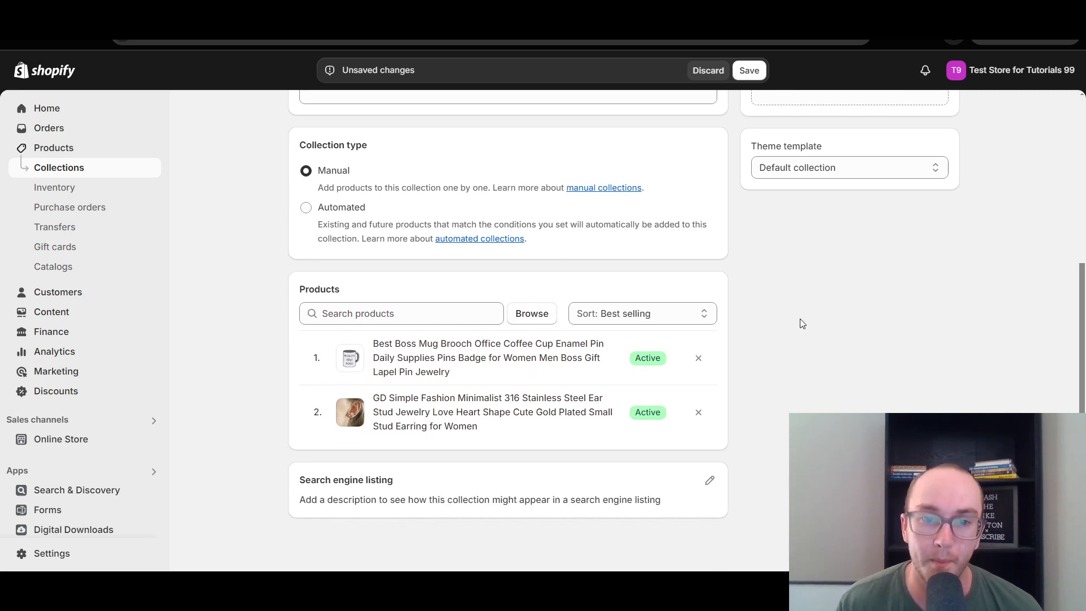
Switch the collection type to automated with the condition that the price is less than $100.
{"action": "scroll", "coordinate": [549, 262], "scroll_direction": "up", "scroll_amount": 1}
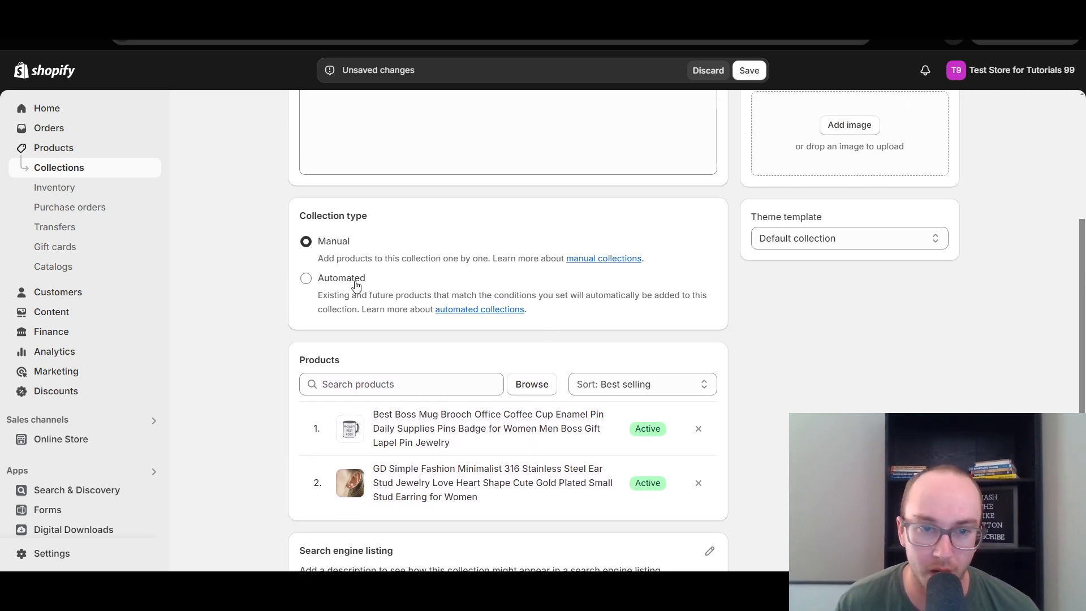
{"action": "left_click", "coordinate": [307, 279]}
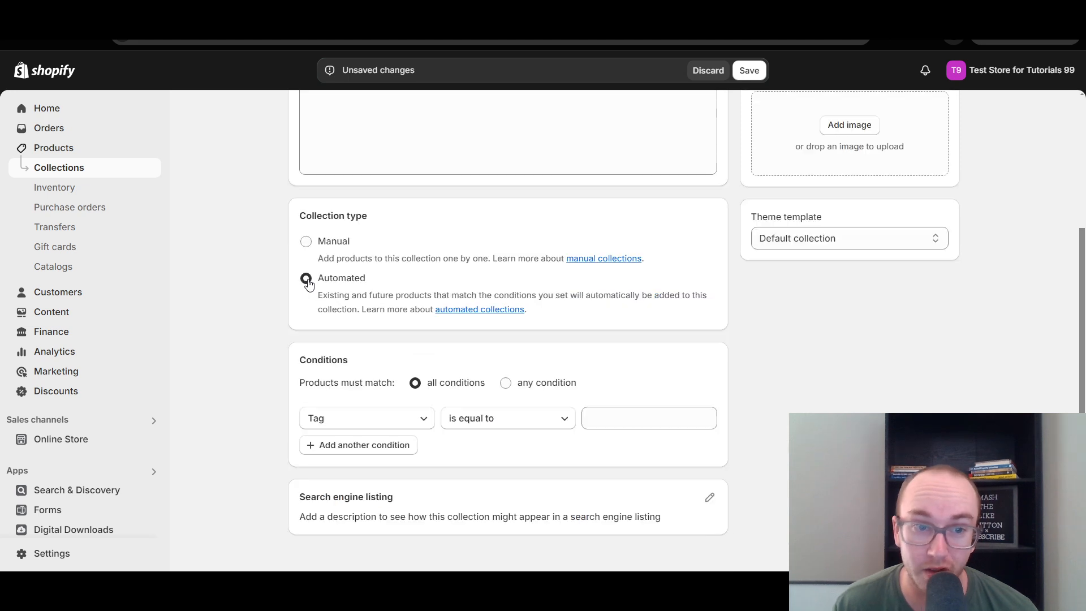
{"action": "left_click", "coordinate": [408, 418]}
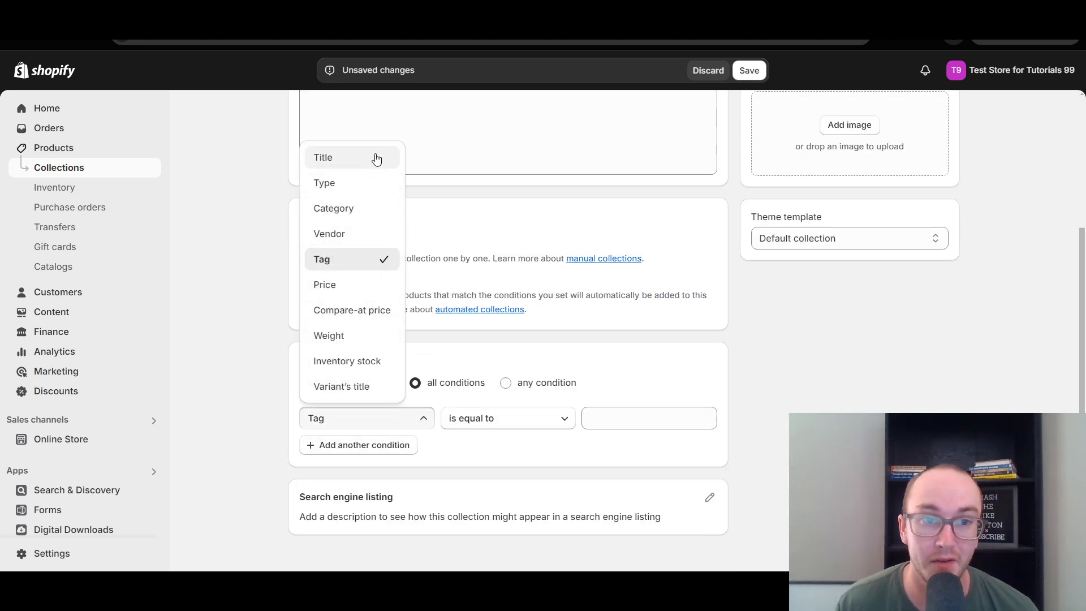
{"action": "left_click", "coordinate": [362, 285]}
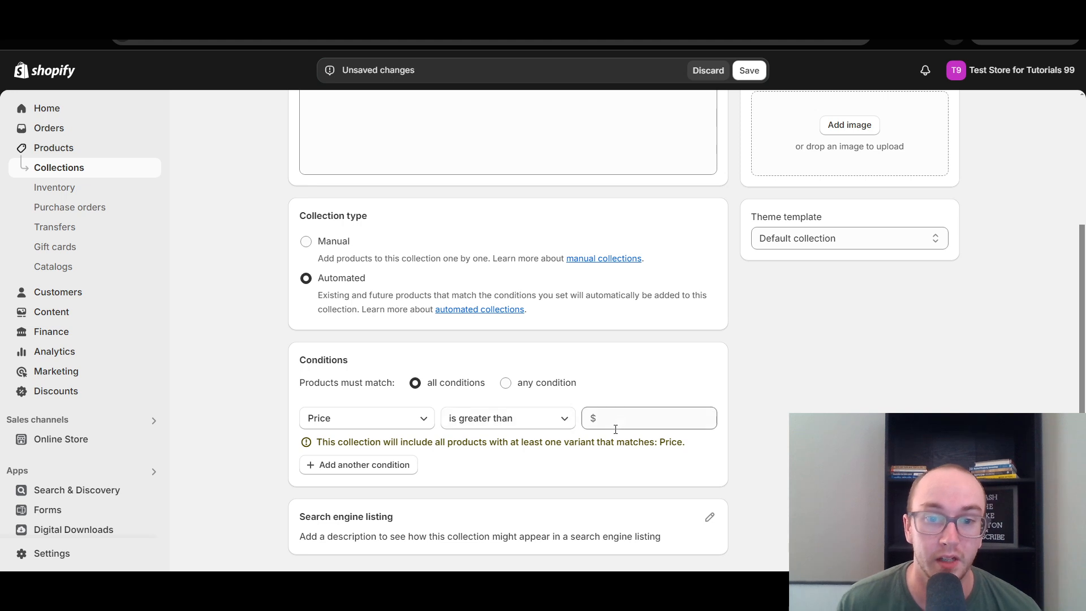
{"action": "left_click", "coordinate": [564, 423]}
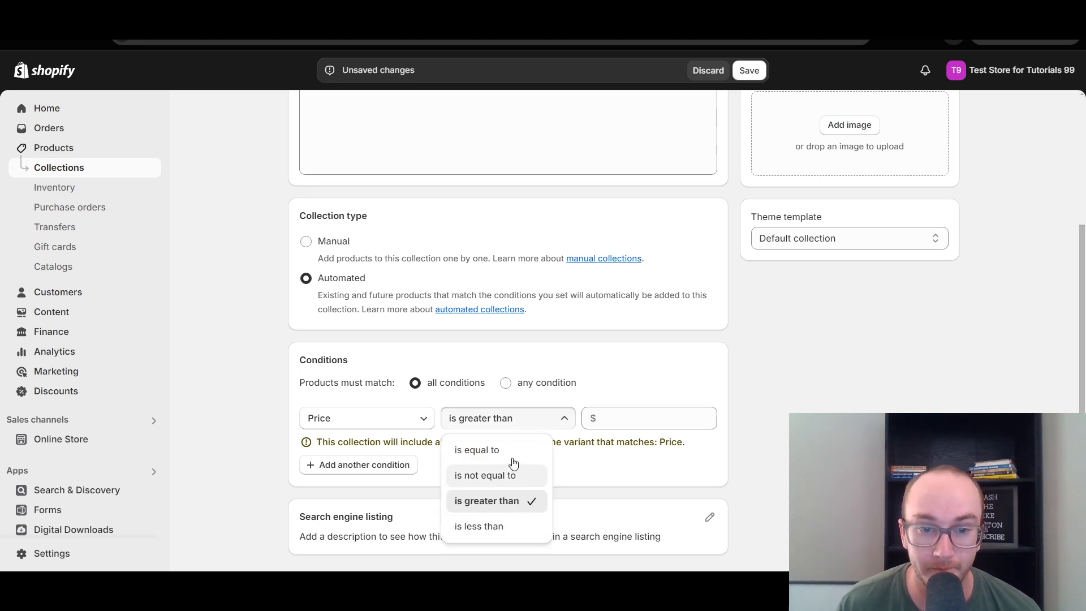
{"action": "left_click", "coordinate": [509, 523]}
{"action": "left_click", "coordinate": [630, 425]}
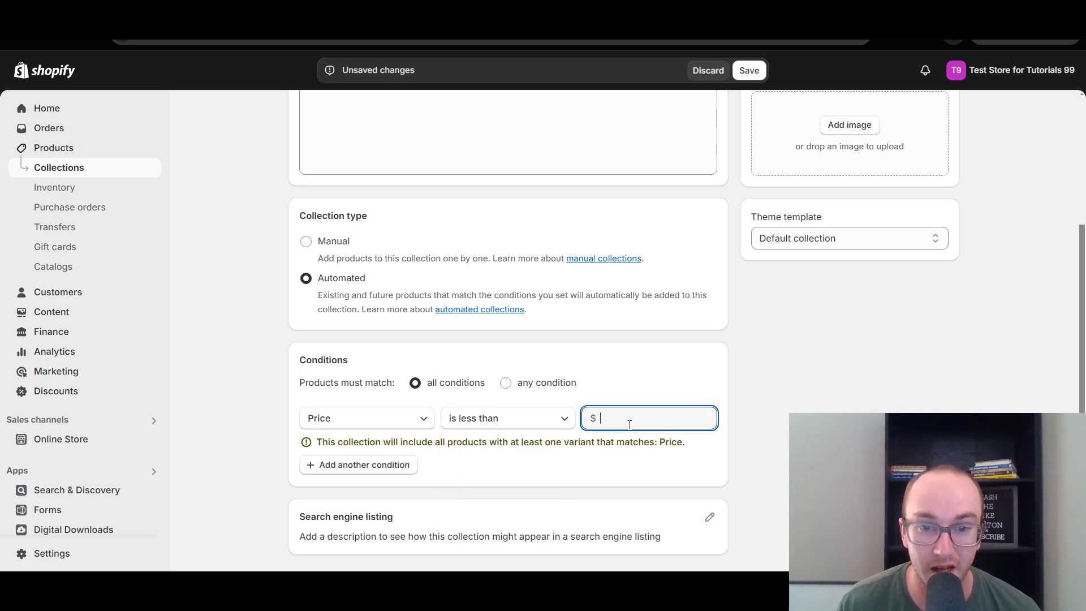
{"action": "left_click", "coordinate": [634, 396]}
{"action": "scroll", "coordinate": [626, 393], "scroll_direction": "up", "scroll_amount": 4}
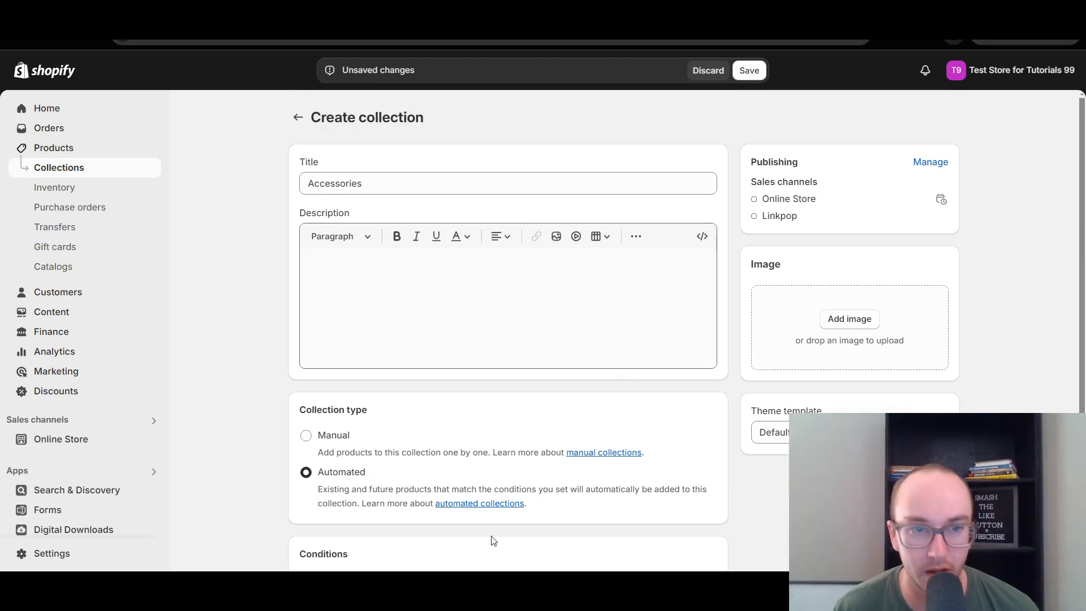
{"action": "scroll", "coordinate": [492, 537], "scroll_direction": "down", "scroll_amount": 4}
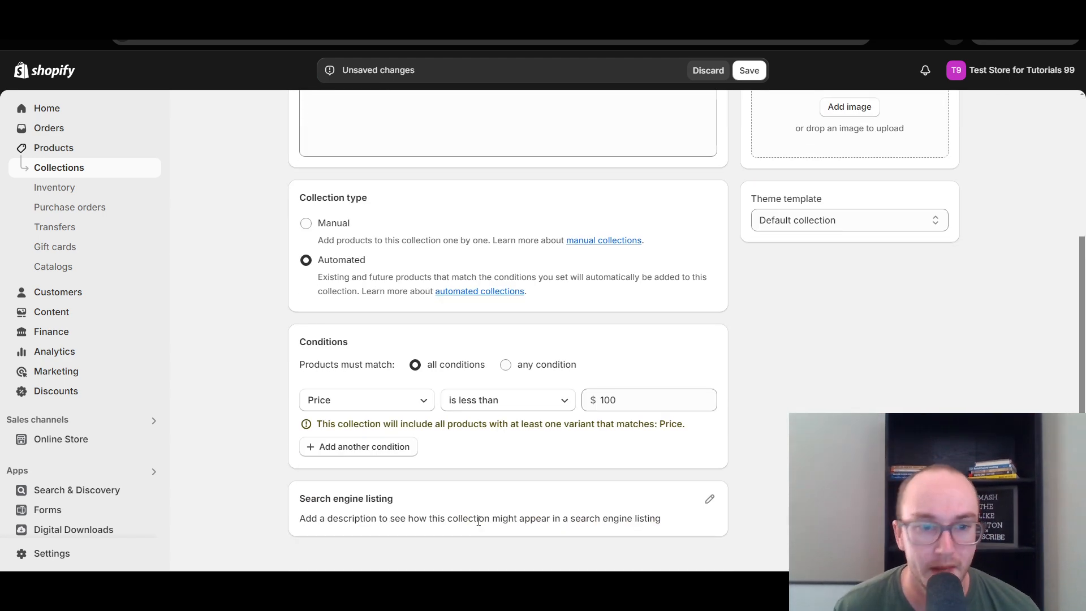
Set the collection type back to manual and add the Best Boss Mug Brooch pin and GD Simple Fashion ear stud again.
{"action": "left_click", "coordinate": [306, 224]}
{"action": "left_click", "coordinate": [323, 365]}
{"action": "left_click", "coordinate": [535, 367]}
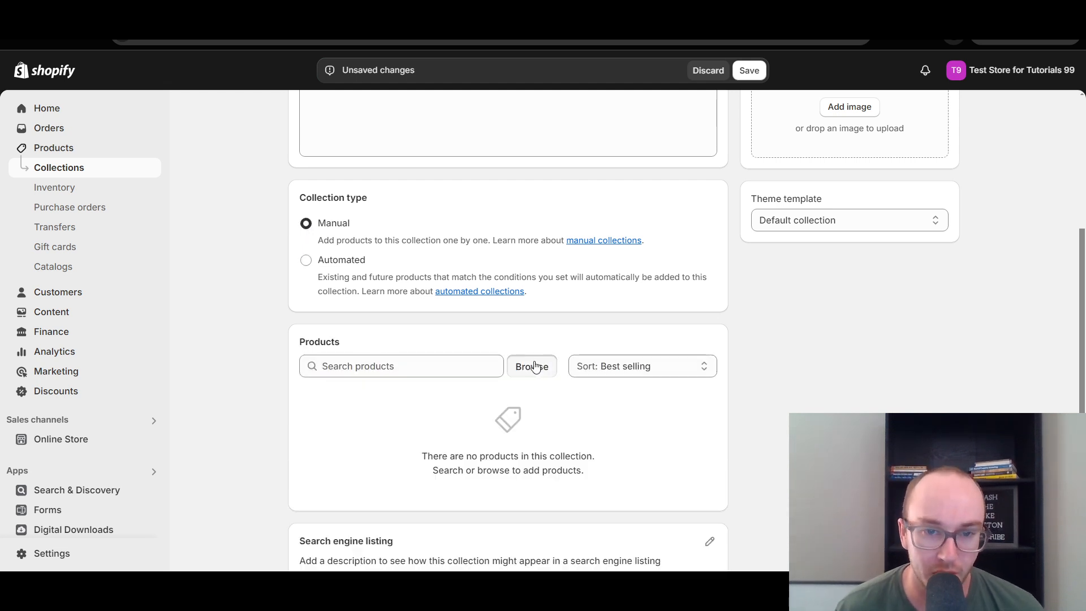
{"action": "left_click", "coordinate": [348, 342]}
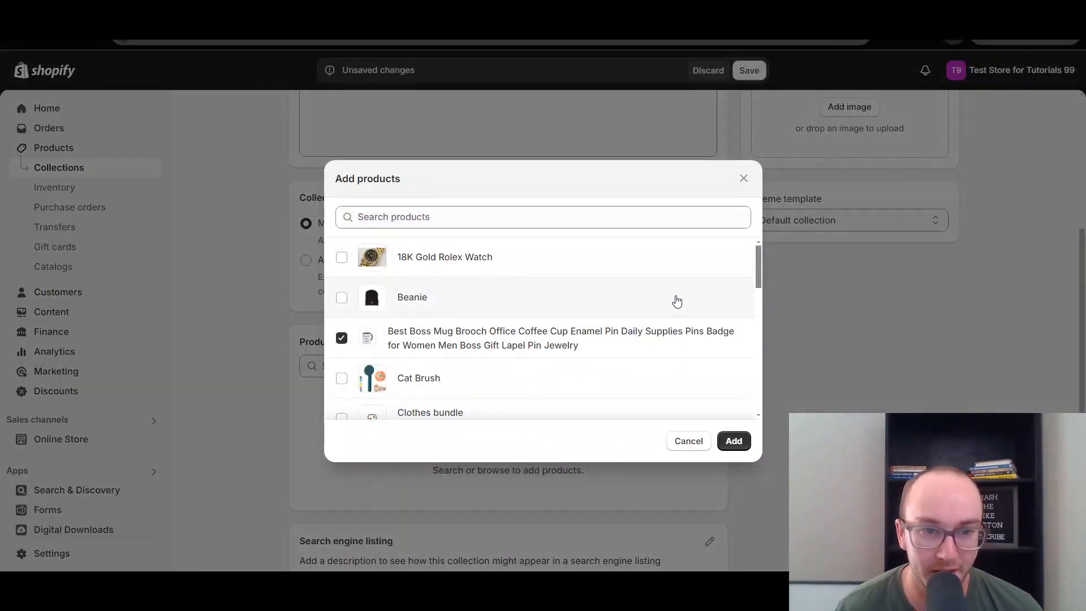
{"action": "left_click_drag", "start_coordinate": [755, 272], "coordinate": [742, 307]}
{"action": "left_click", "coordinate": [741, 309]}
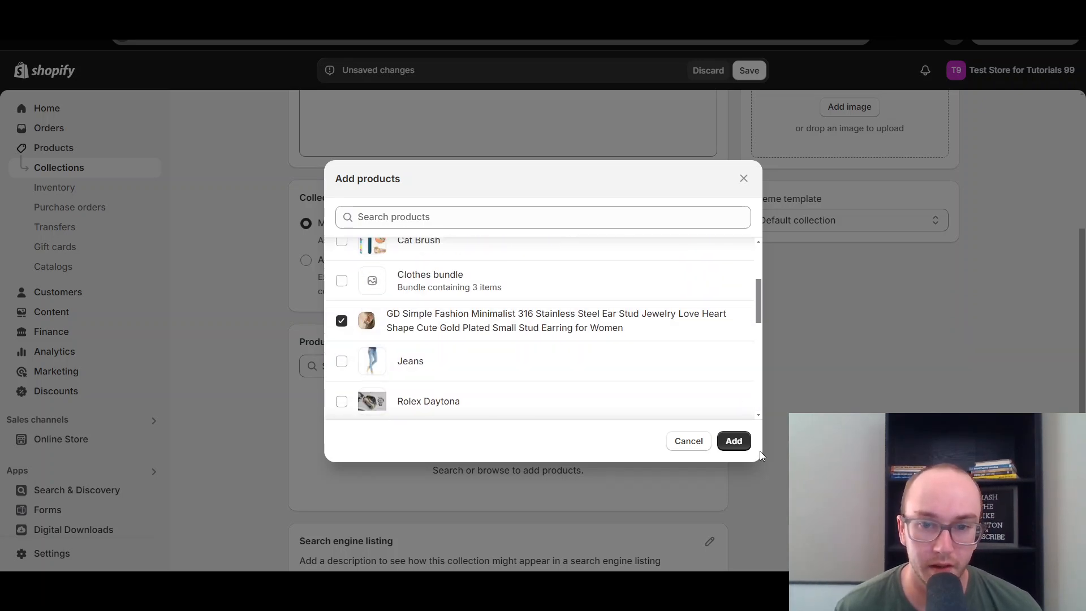
{"action": "left_click", "coordinate": [733, 441]}
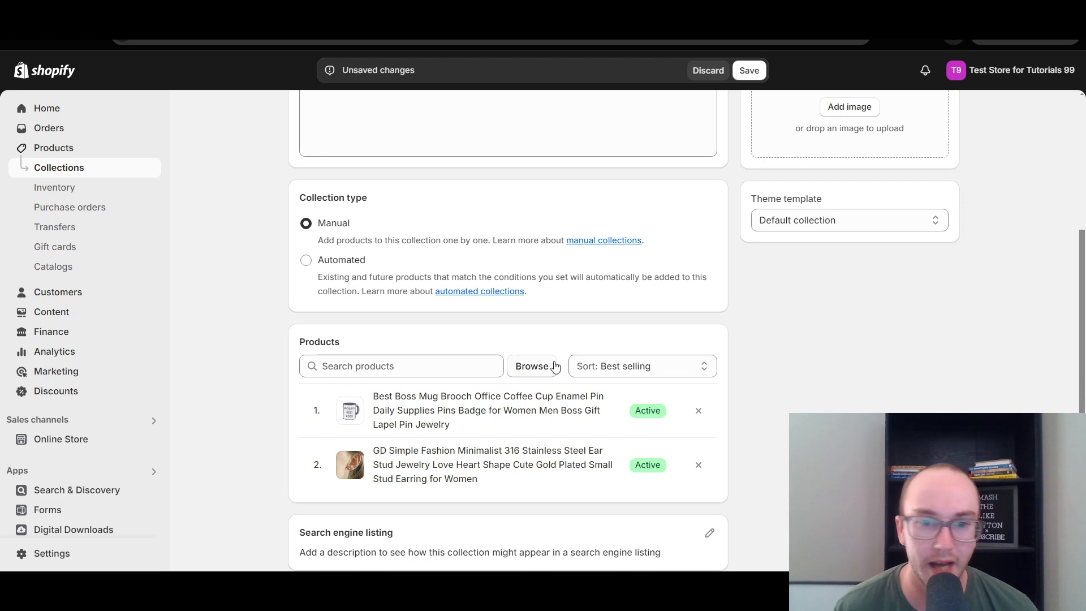
Set the collection's products to be sorted manually and save the Accessories collection.
{"action": "scroll", "coordinate": [775, 356], "scroll_direction": "down", "scroll_amount": 1}
{"action": "left_click", "coordinate": [650, 314]}
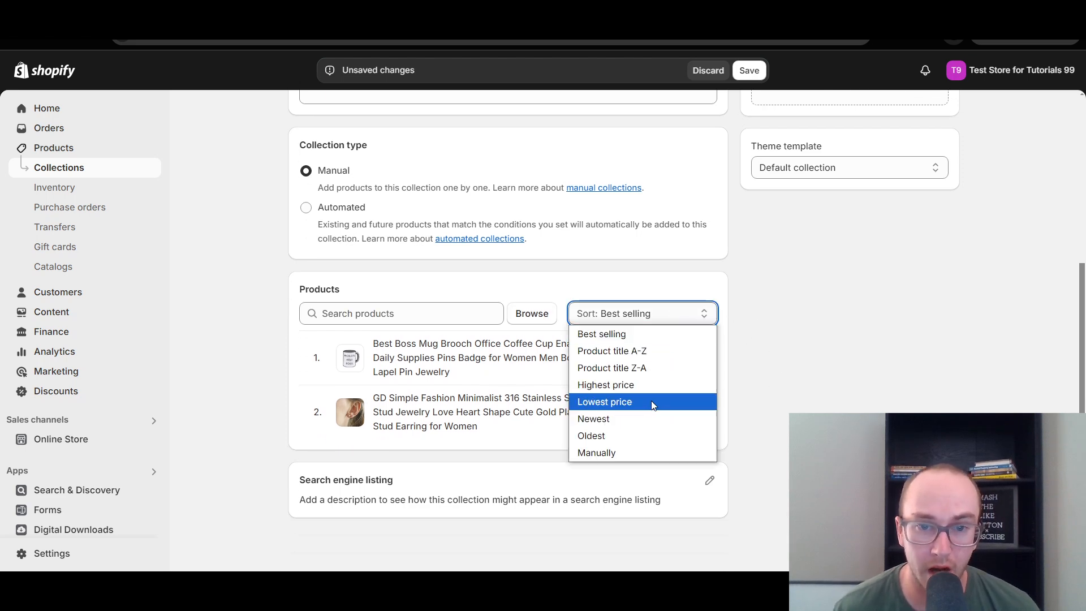
{"action": "left_click", "coordinate": [619, 453]}
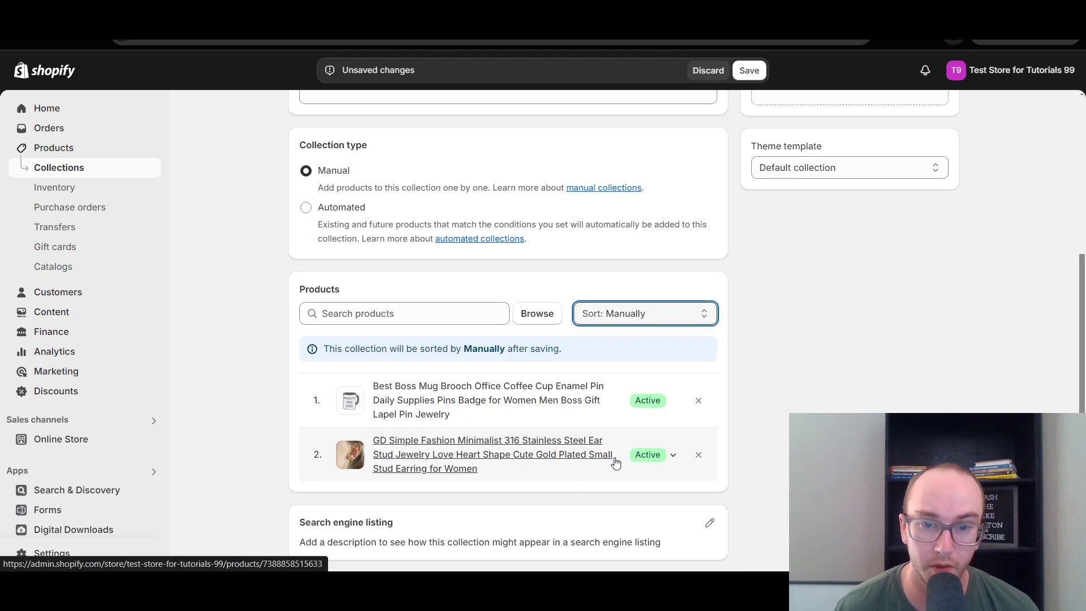
{"action": "left_click", "coordinate": [757, 70]}
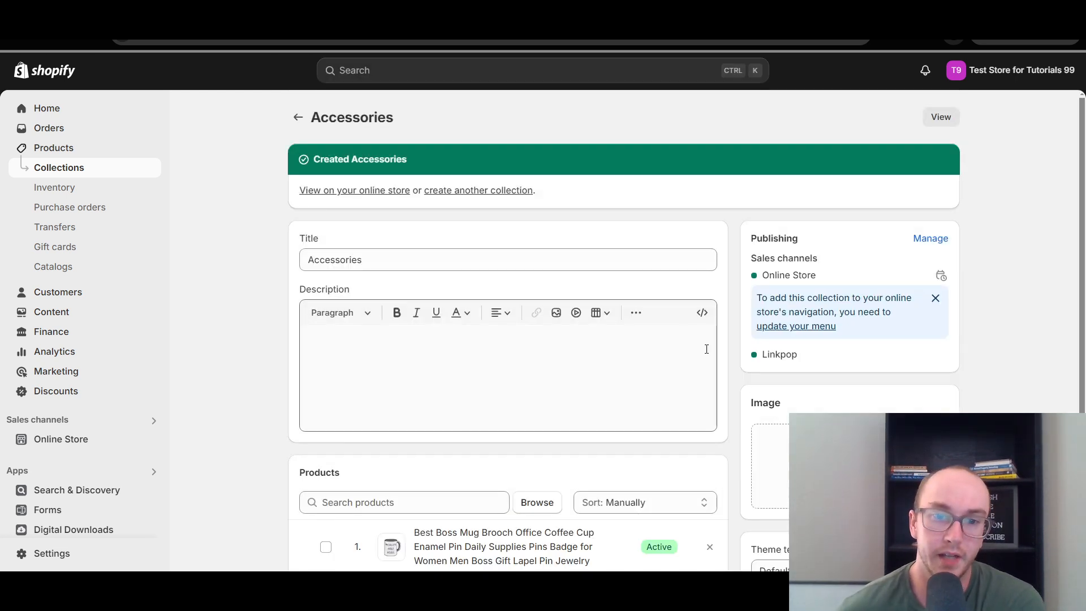
Reorder the collection's products so the GD Simple Fashion ear stud comes before the Best Boss Mug Brooch pin.
{"action": "scroll", "coordinate": [706, 349], "scroll_direction": "down", "scroll_amount": 3}
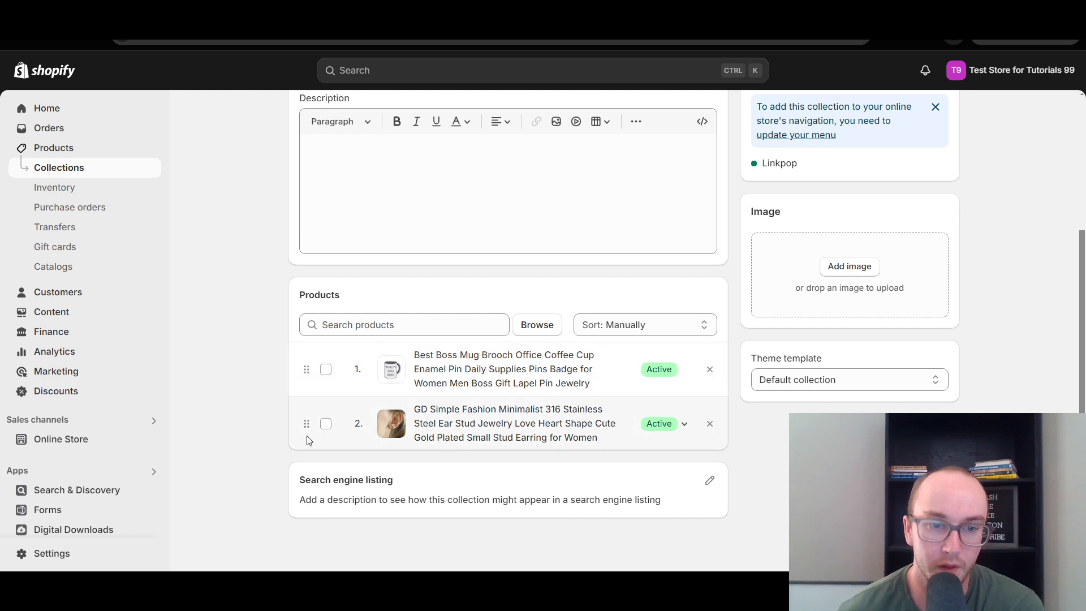
{"action": "left_click_drag", "start_coordinate": [306, 424], "coordinate": [304, 376]}
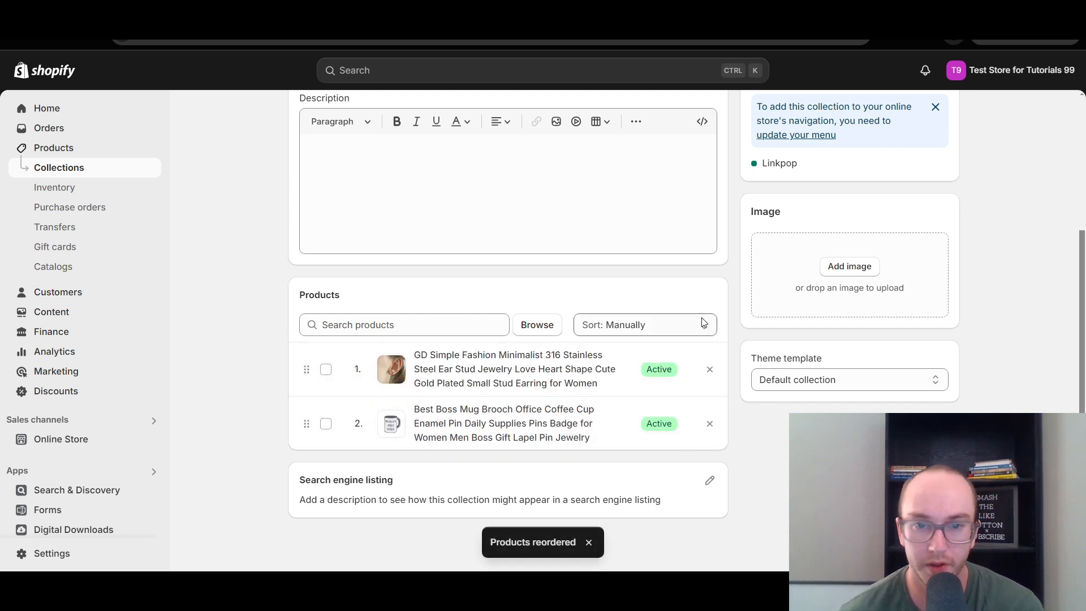
{"action": "left_click", "coordinate": [678, 330]}
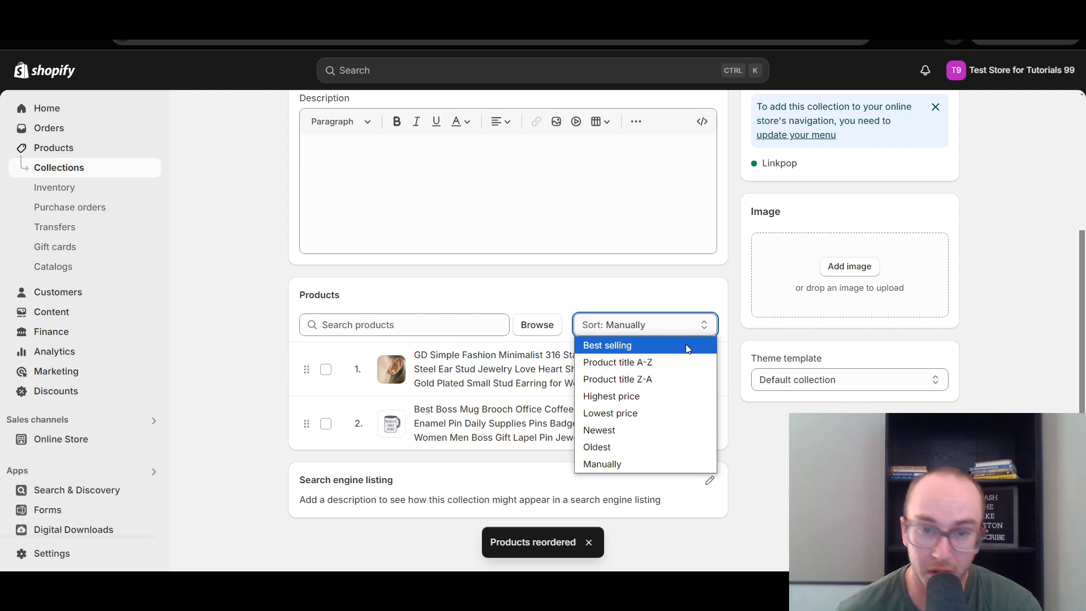
{"action": "left_click", "coordinate": [283, 425]}
{"action": "left_click", "coordinate": [310, 424]}
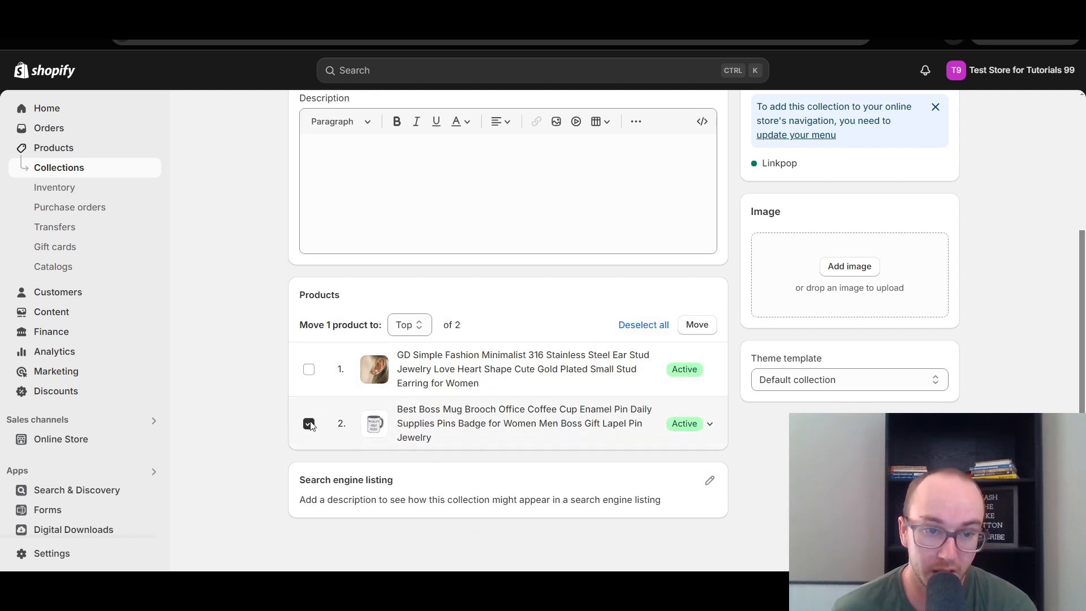
{"action": "left_click", "coordinate": [309, 424]}
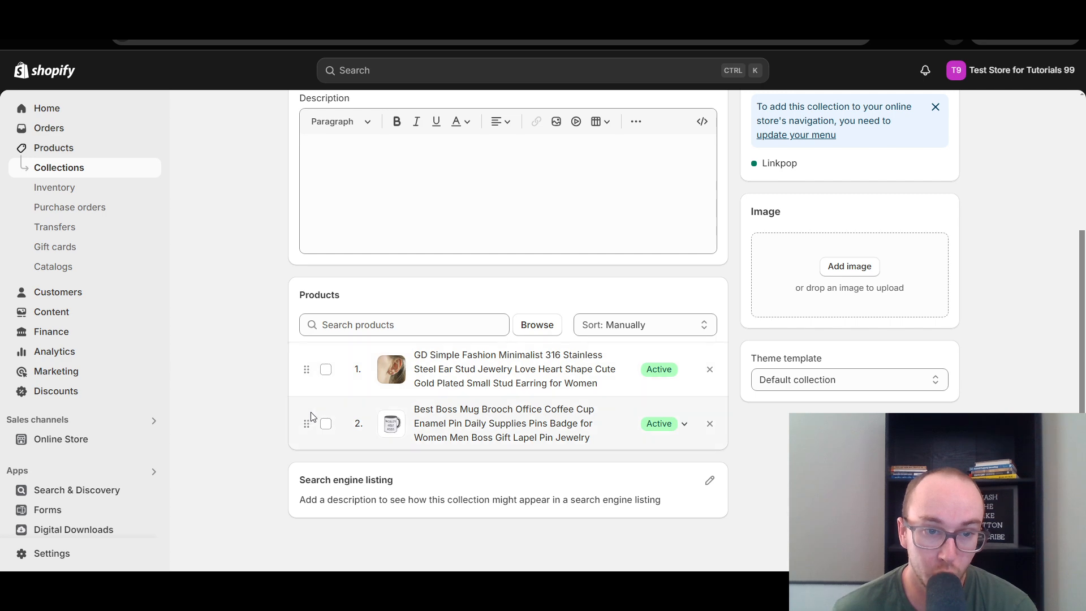
Switch to the live storefront to examine its header navigation, and return to the Shopify admin.
{"action": "left_click_drag", "start_coordinate": [1082, 450], "coordinate": [1068, 313]}
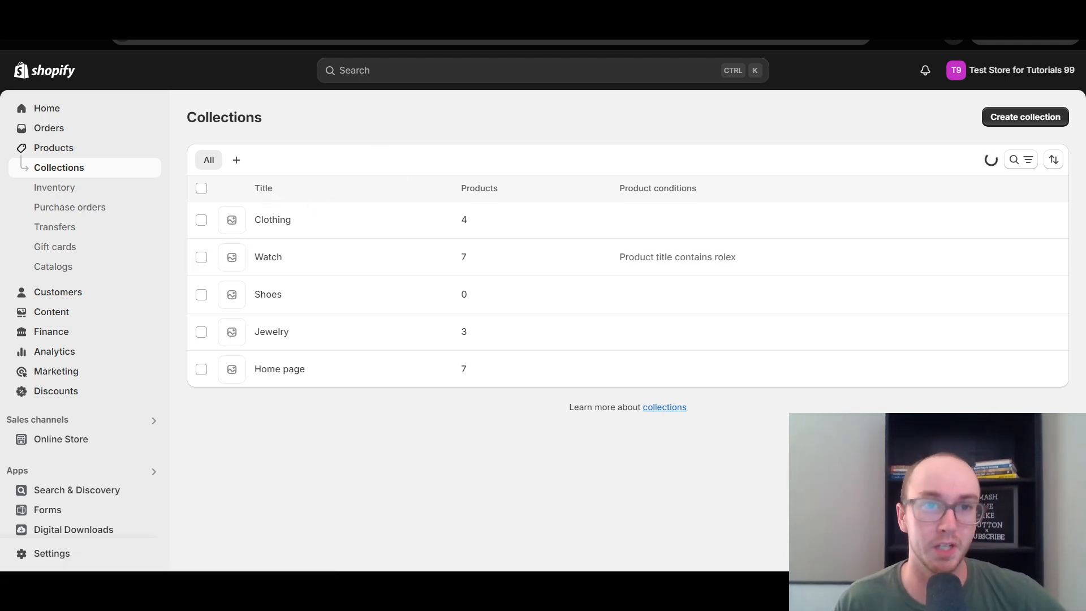
{"action": "left_click", "coordinate": [340, 12]}
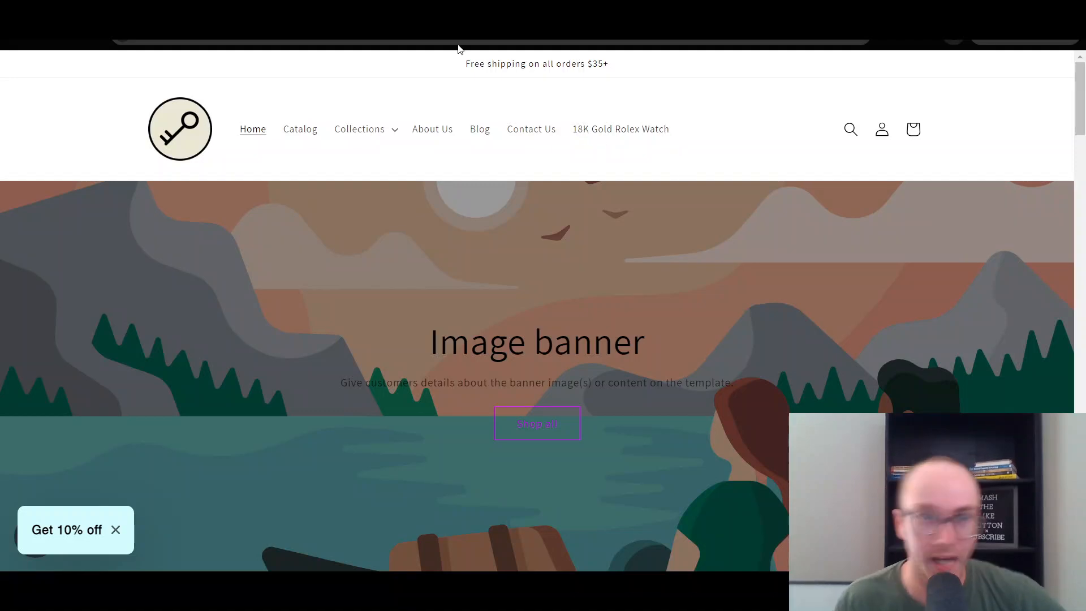
{"action": "left_click", "coordinate": [237, 13]}
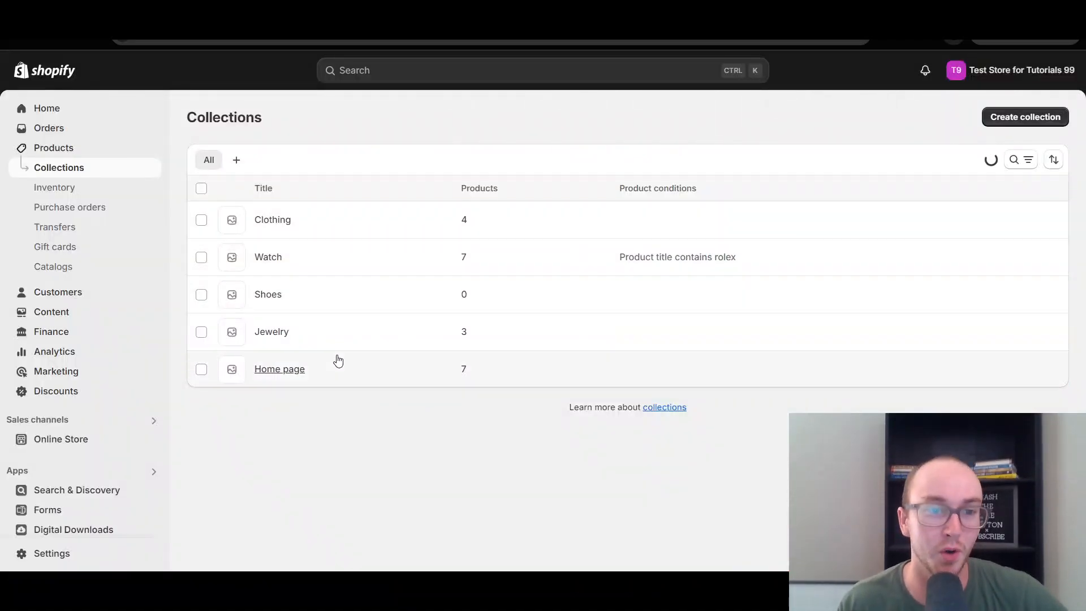
Open the main menu from the online store's navigation settings for editing.
{"action": "left_click", "coordinate": [61, 439]}
{"action": "scroll", "coordinate": [66, 391], "scroll_direction": "down", "scroll_amount": 1}
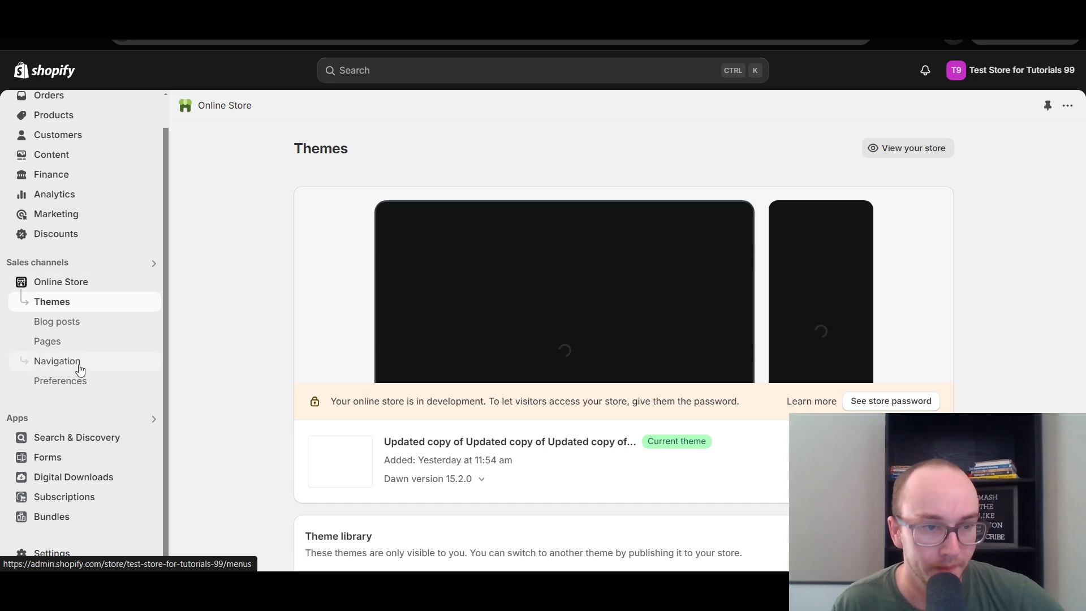
{"action": "left_click", "coordinate": [79, 365]}
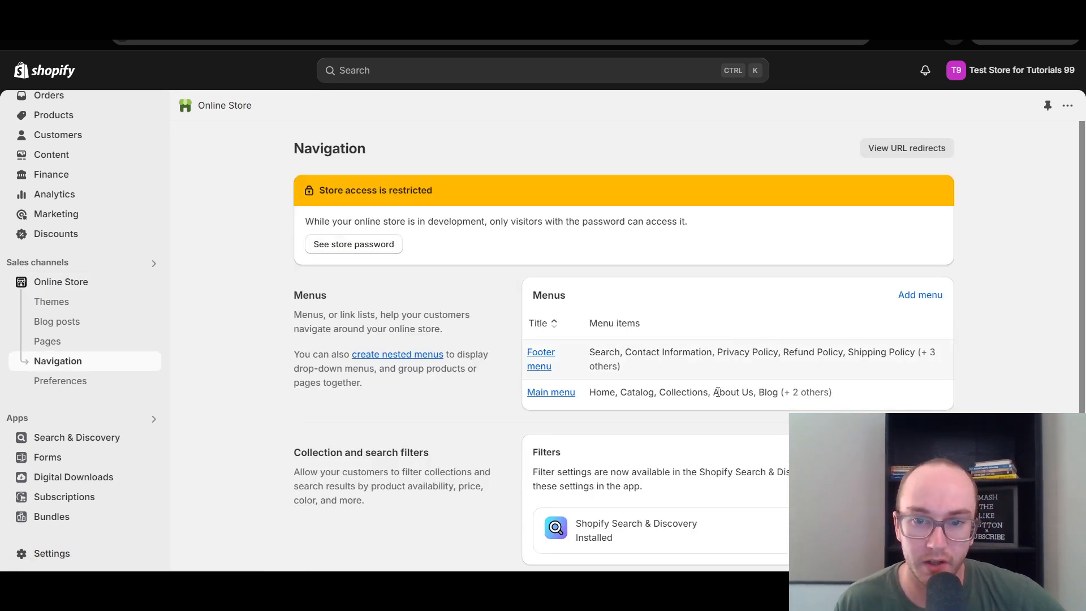
{"action": "scroll", "coordinate": [668, 398], "scroll_direction": "down", "scroll_amount": 1}
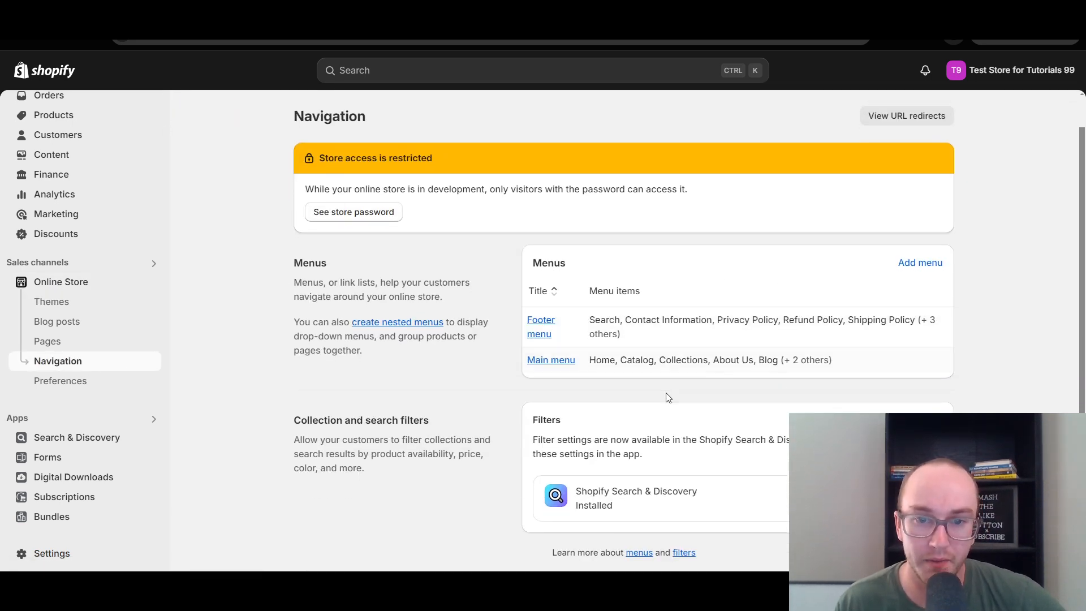
{"action": "left_click", "coordinate": [542, 363]}
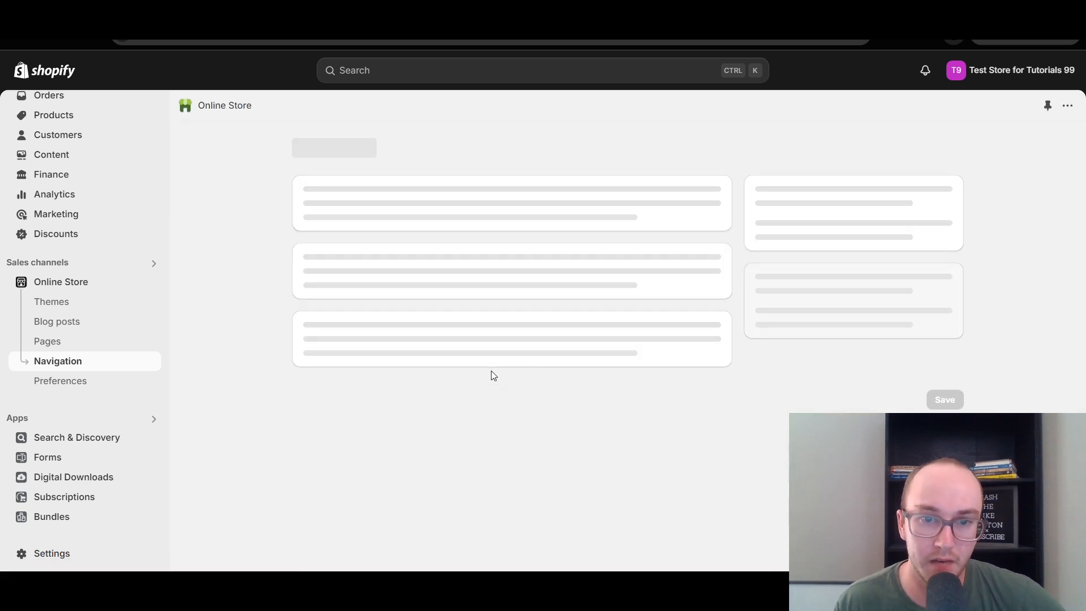
Expand the Collections item in the main menu and look over its nested menu items.
{"action": "scroll", "coordinate": [863, 390], "scroll_direction": "down", "scroll_amount": 2}
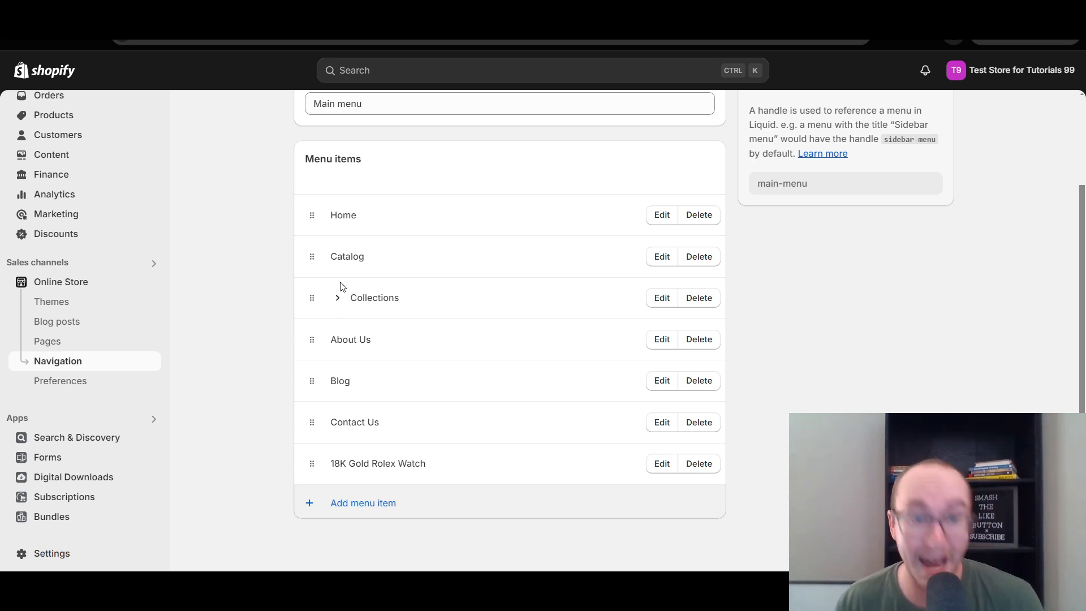
{"action": "left_click", "coordinate": [338, 299]}
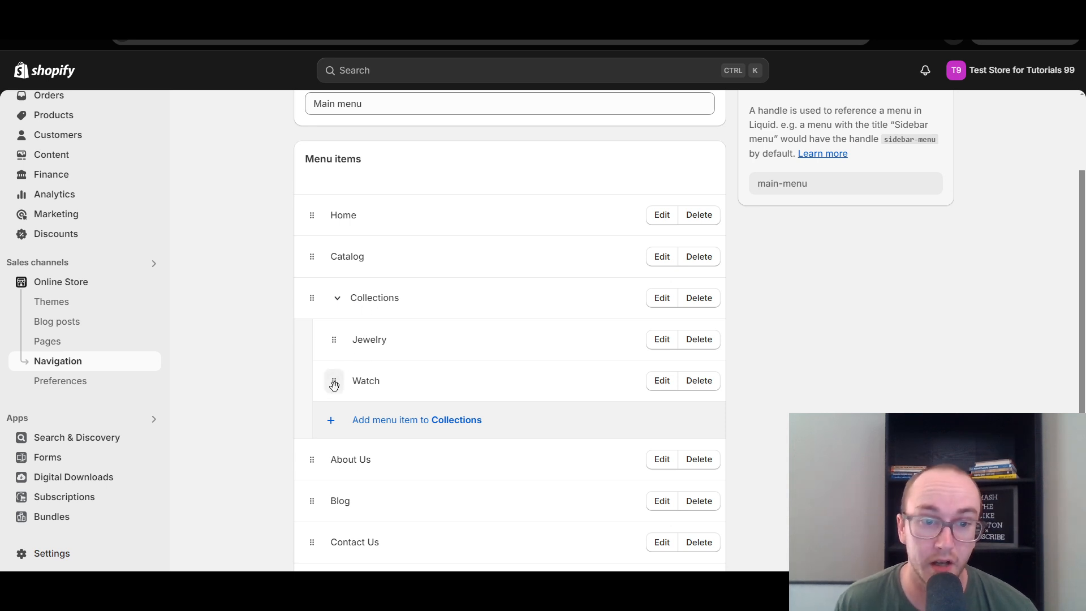
{"action": "mouse_move", "coordinate": [333, 381]}
{"action": "left_mouse_down"}
{"action": "mouse_move", "coordinate": [332, 351]}
{"action": "mouse_move", "coordinate": [334, 381]}
{"action": "left_mouse_up"}
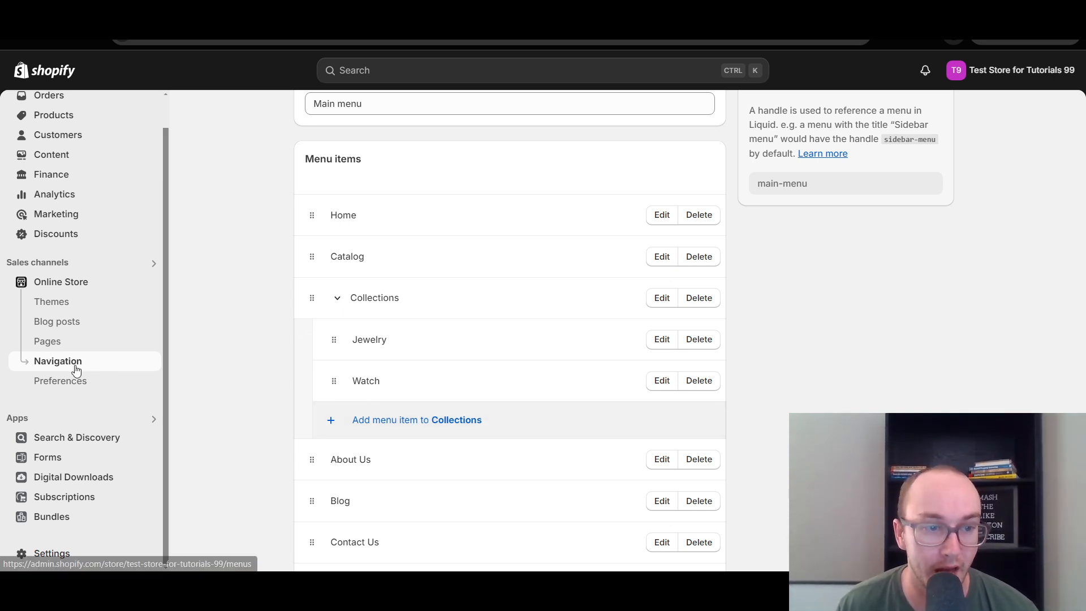
{"action": "scroll", "coordinate": [261, 375], "scroll_direction": "up", "scroll_amount": 2}
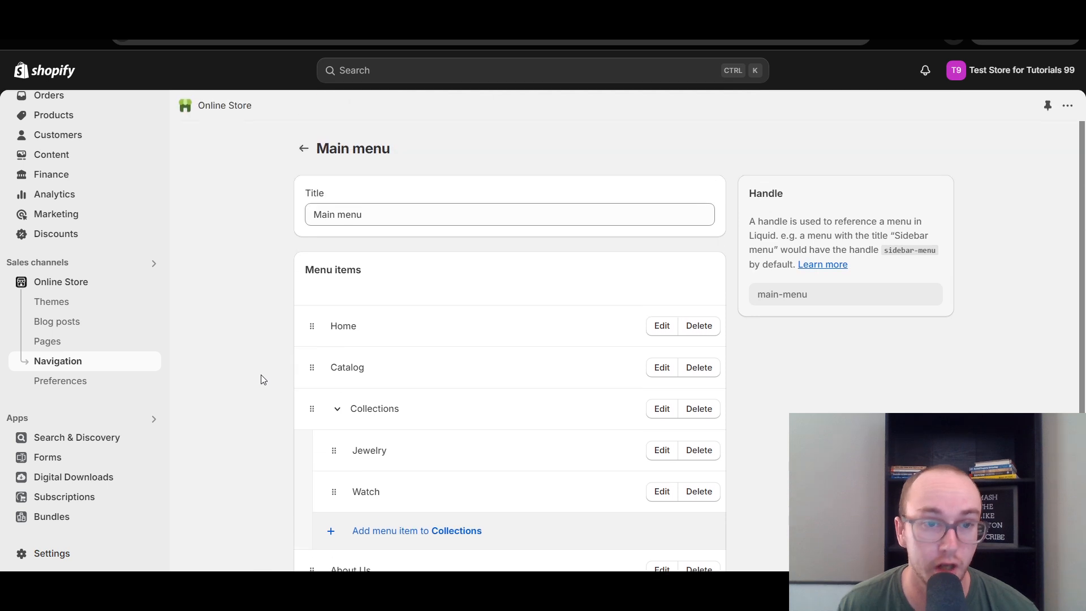
{"action": "scroll", "coordinate": [258, 368], "scroll_direction": "down", "scroll_amount": 3}
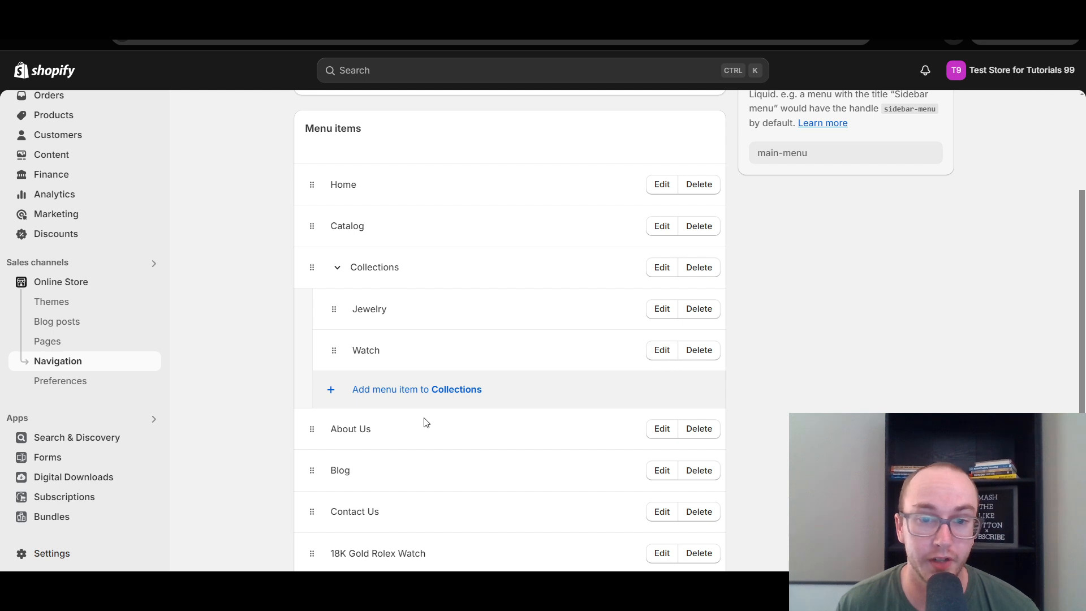
Add a menu item linked to the Clothing collection under Collections, placed above Jewelry, and save the main menu.
{"action": "left_click", "coordinate": [369, 396]}
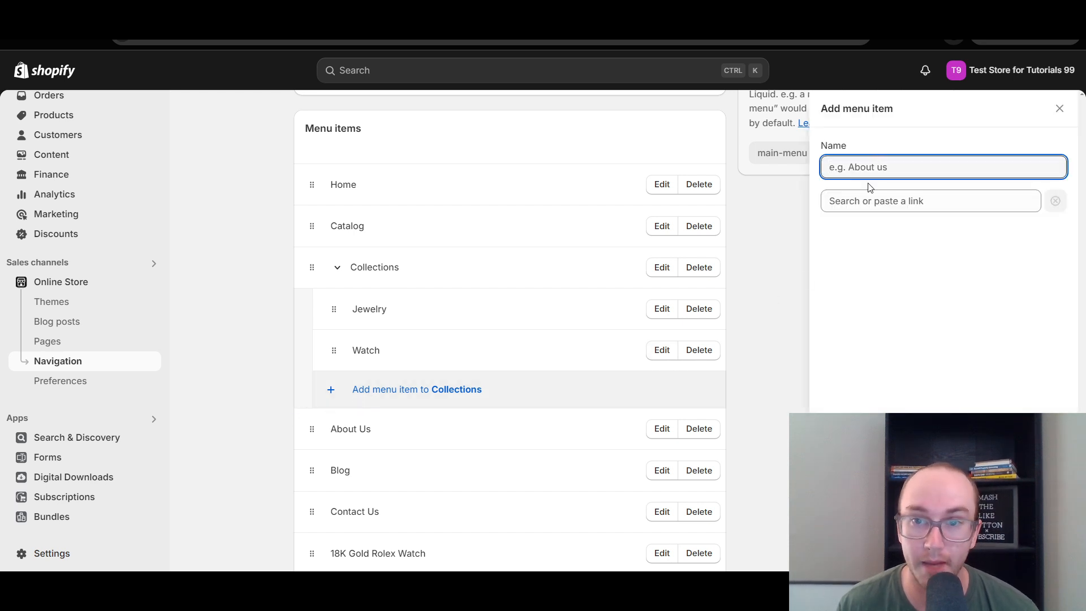
{"action": "left_click", "coordinate": [868, 202]}
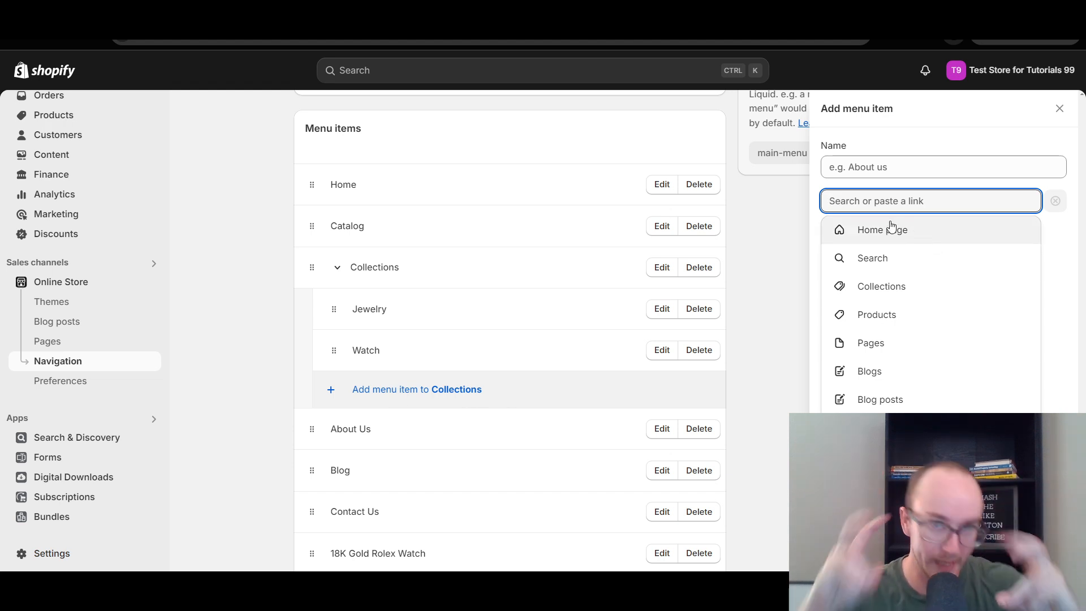
{"action": "left_click", "coordinate": [886, 288]}
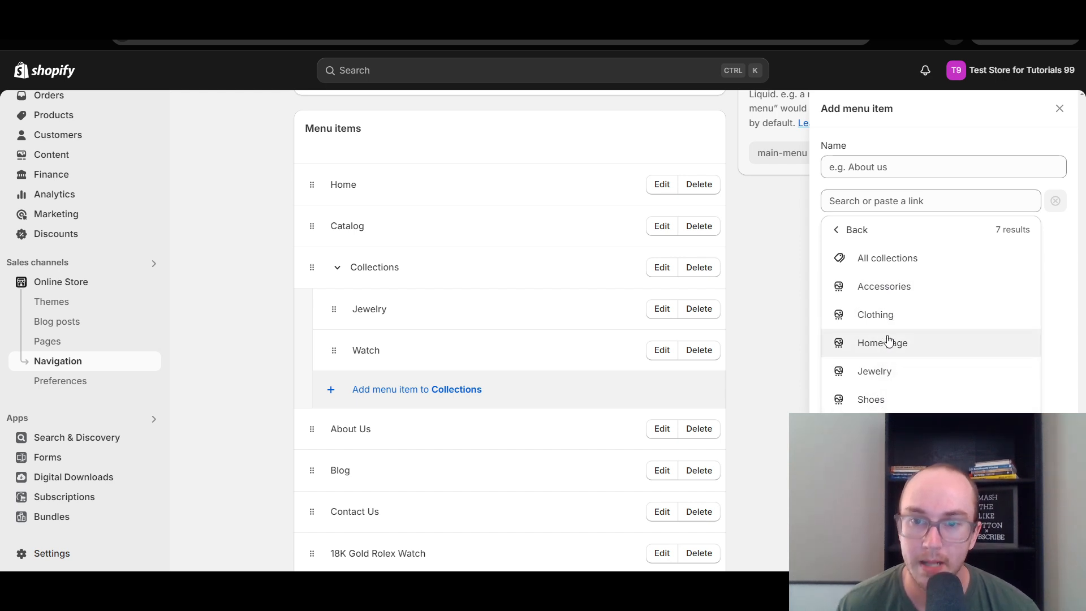
{"action": "left_click", "coordinate": [893, 316]}
{"action": "left_click", "coordinate": [917, 329]}
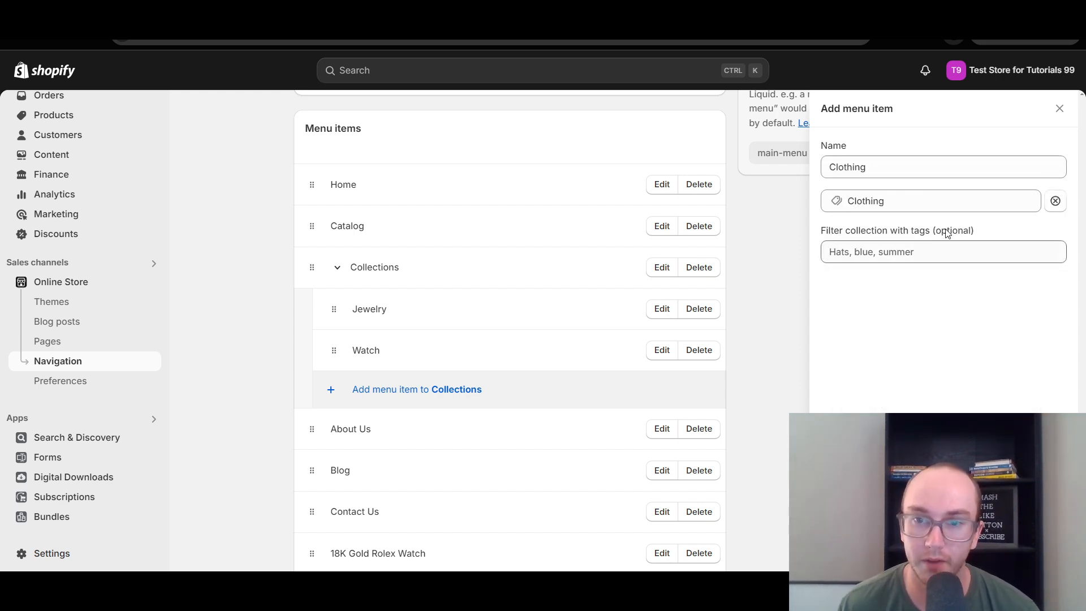
{"action": "left_click", "coordinate": [1052, 553]}
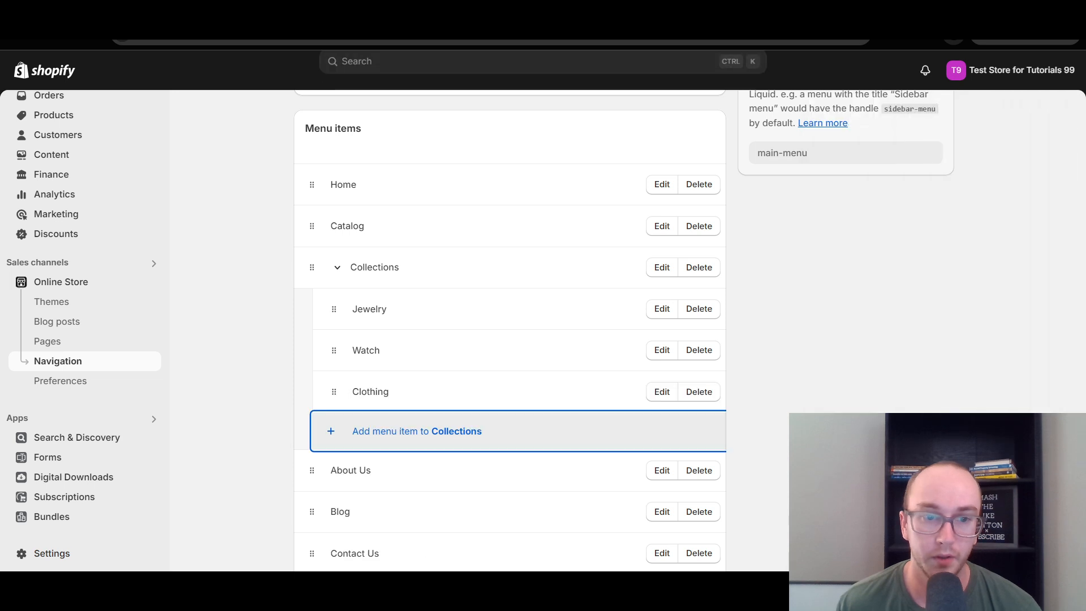
{"action": "left_click_drag", "start_coordinate": [332, 383], "coordinate": [332, 310]}
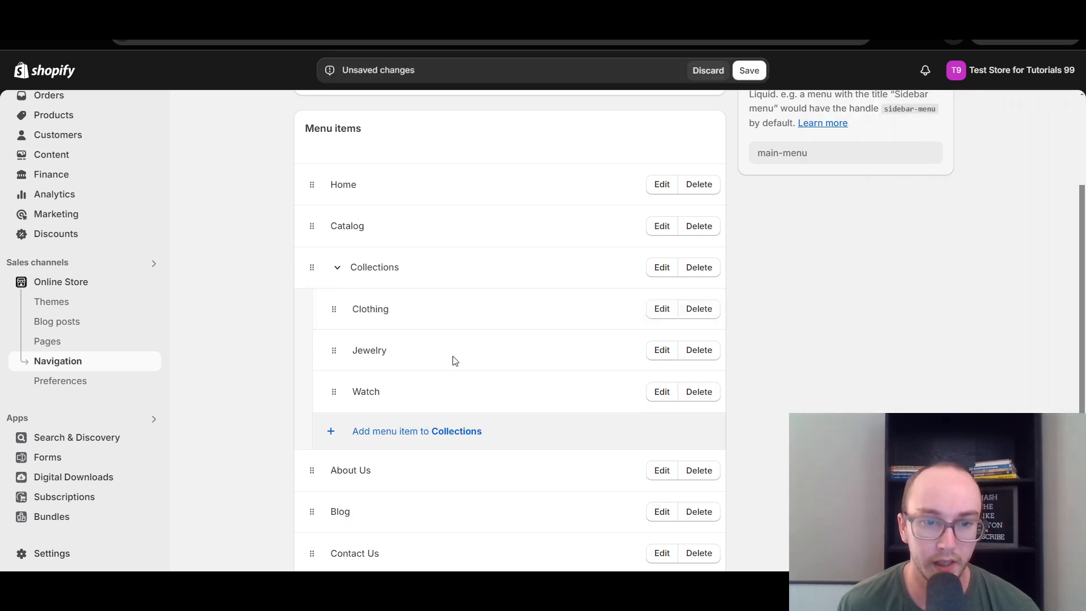
{"action": "left_click", "coordinate": [748, 71]}
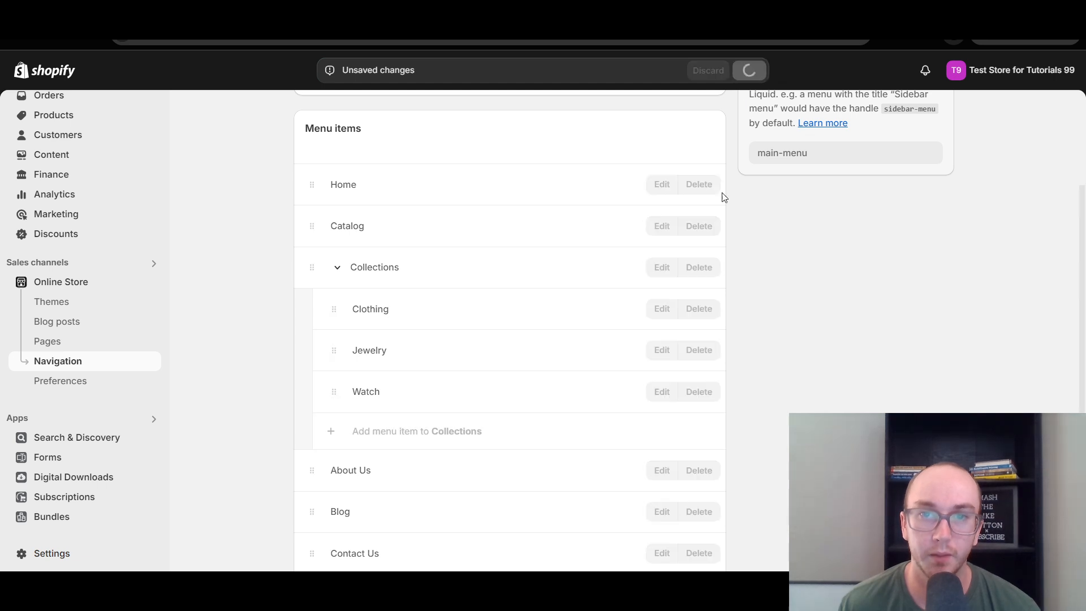
Switch to the live storefront, reload it to check the Collections dropdown, and return to the admin's menu items list.
{"action": "left_click", "coordinate": [339, 13]}
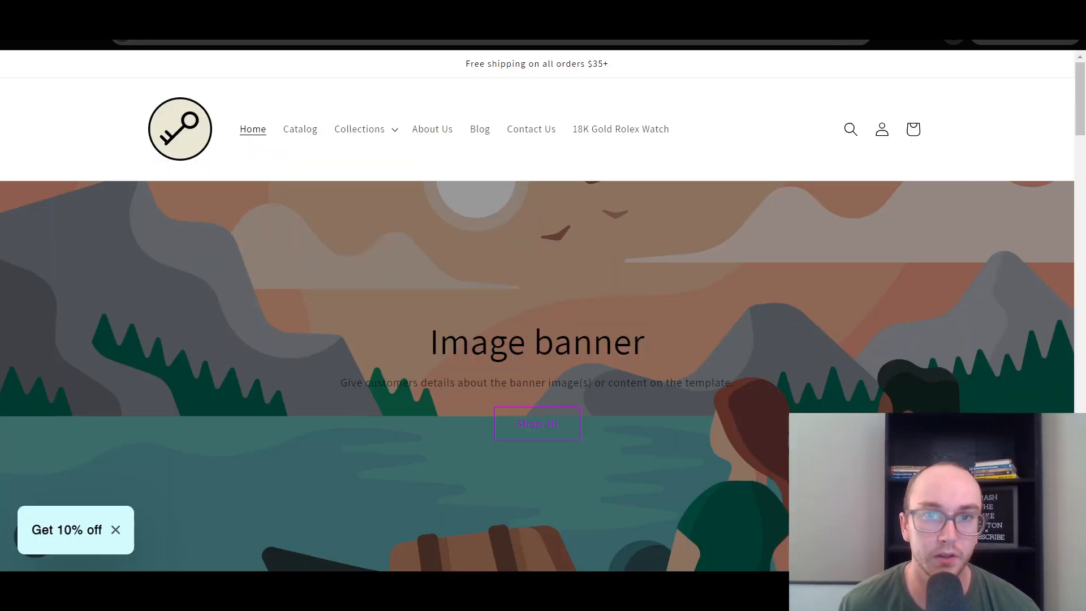
{"action": "left_click", "coordinate": [365, 139]}
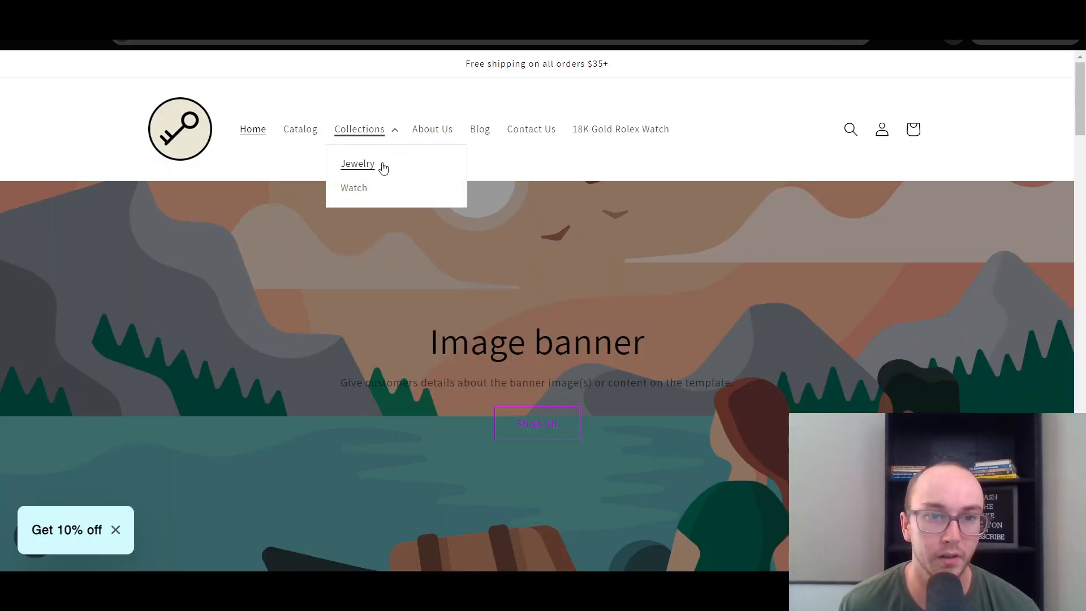
{"action": "key", "text": "F5"}
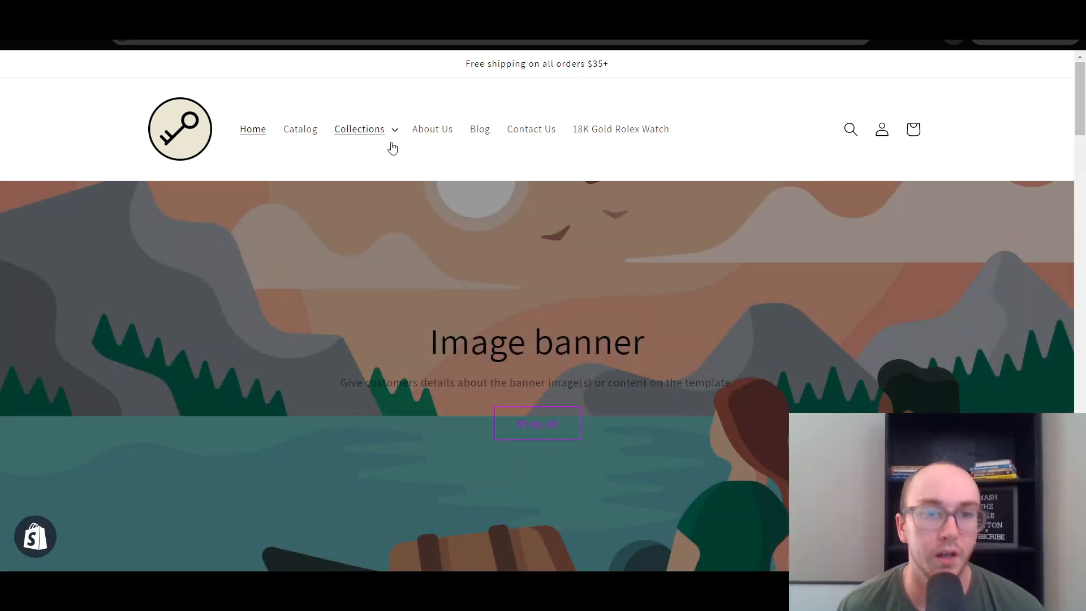
{"action": "left_click", "coordinate": [397, 133]}
{"action": "left_click", "coordinate": [78, 74]}
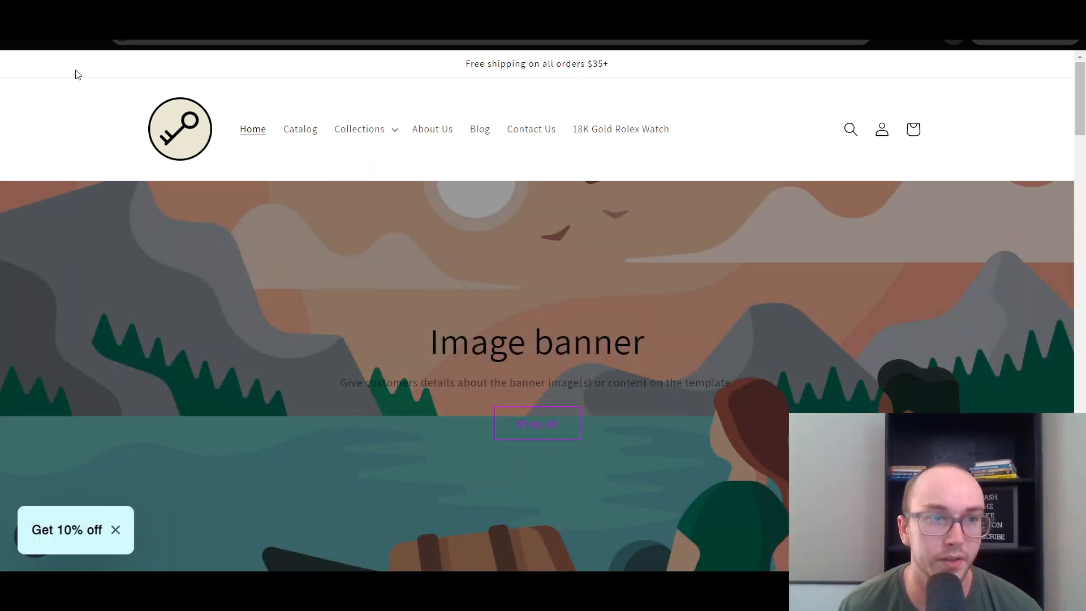
{"action": "key", "text": "F5"}
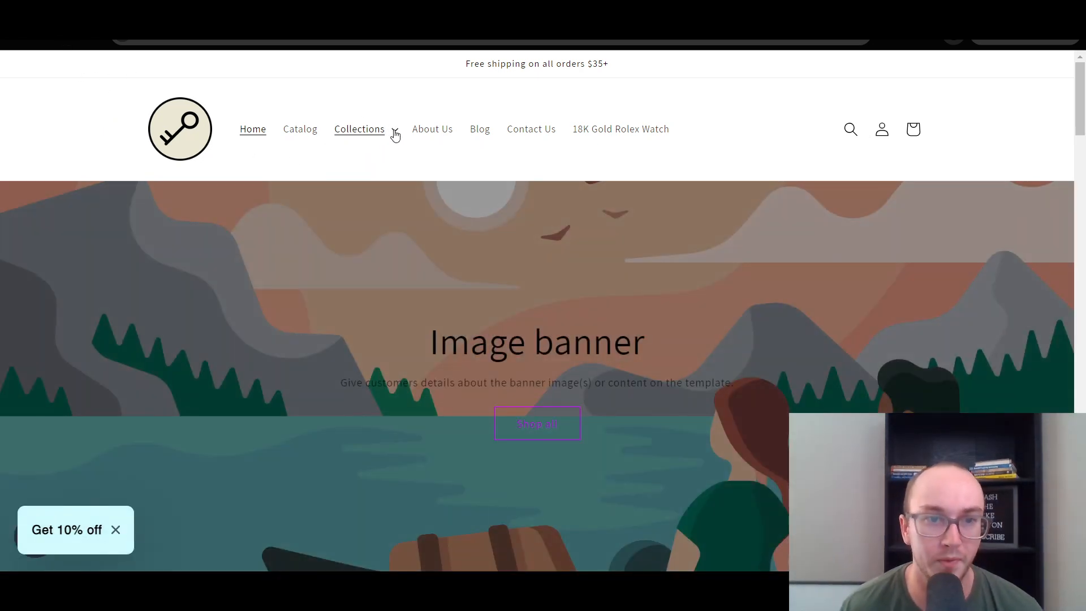
{"action": "left_click", "coordinate": [396, 134]}
{"action": "key", "text": "ctrl+shift+Tab"}
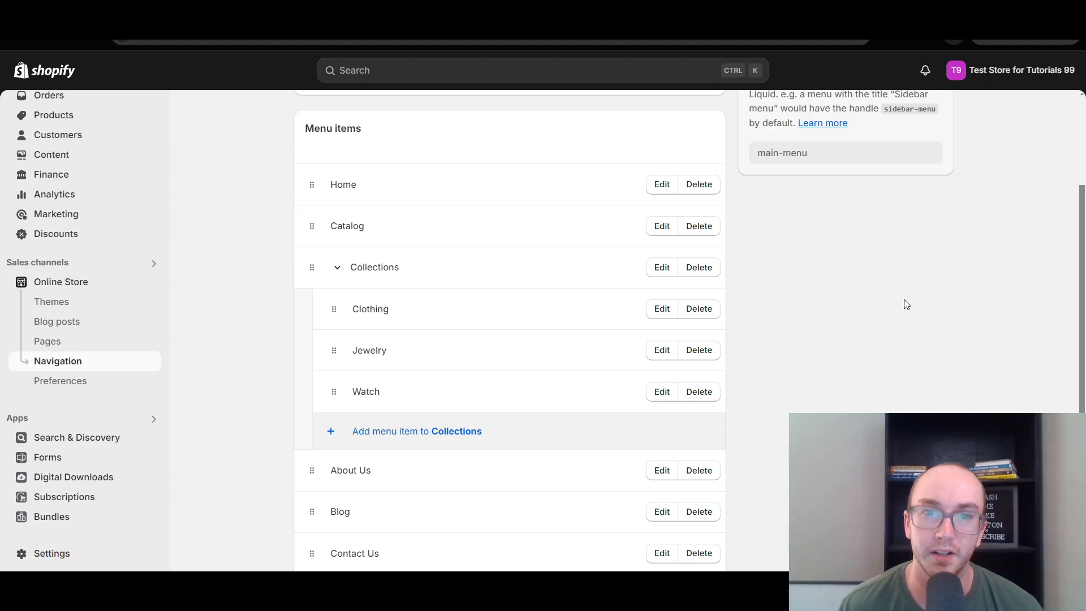
{"action": "scroll", "coordinate": [796, 365], "scroll_direction": "up", "scroll_amount": 3}
{"action": "scroll", "coordinate": [797, 365], "scroll_direction": "down", "scroll_amount": 5}
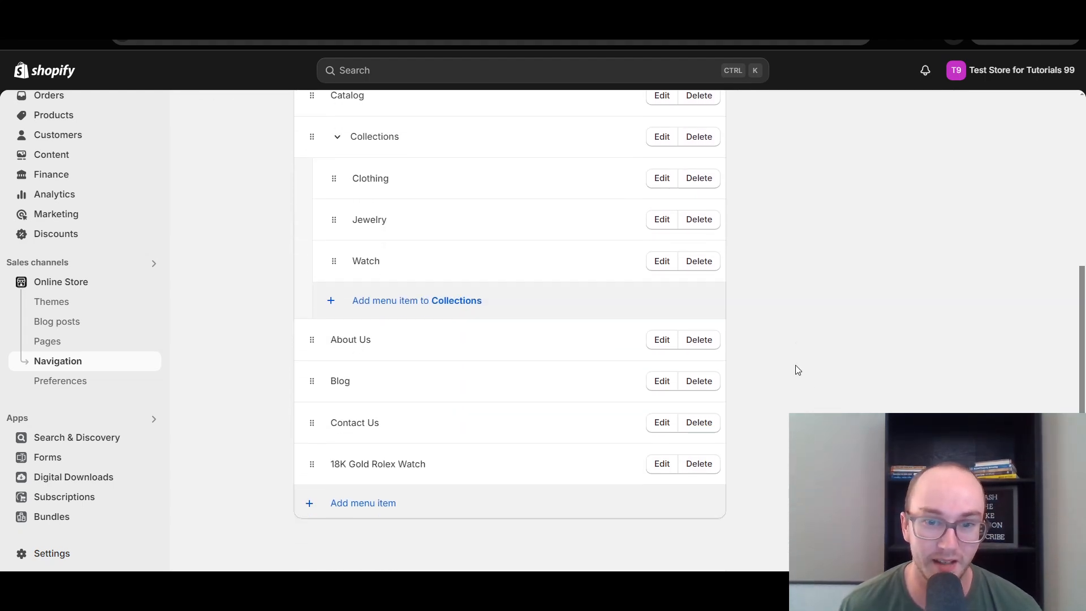
Reload the live storefront again and check its Collections dropdown for the Clothing entry.
{"action": "key", "text": "ctrl+Tab"}
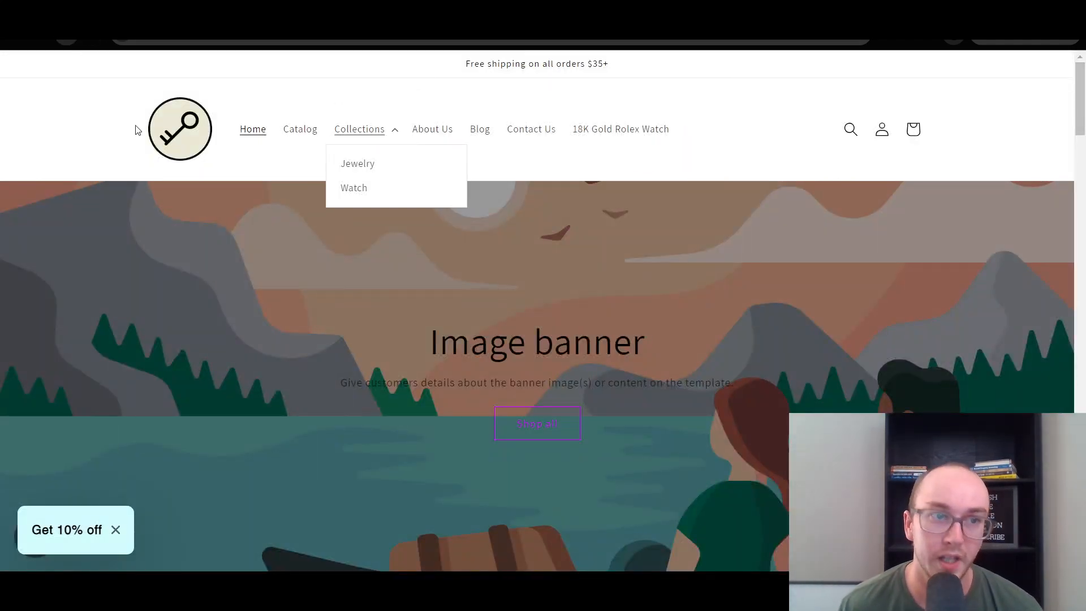
{"action": "left_click", "coordinate": [150, 144]}
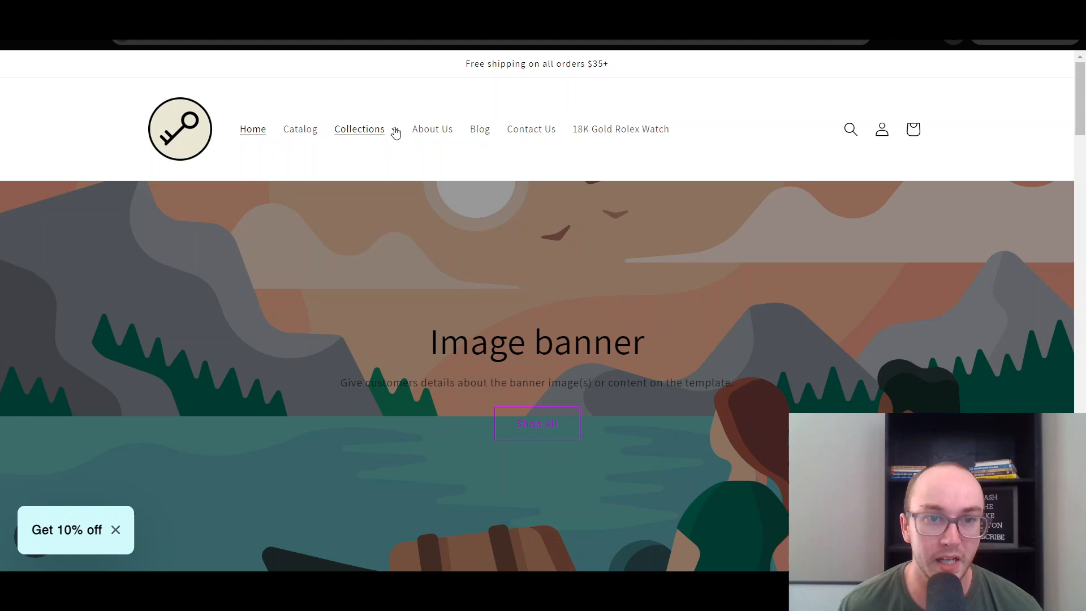
{"action": "left_click", "coordinate": [395, 130]}
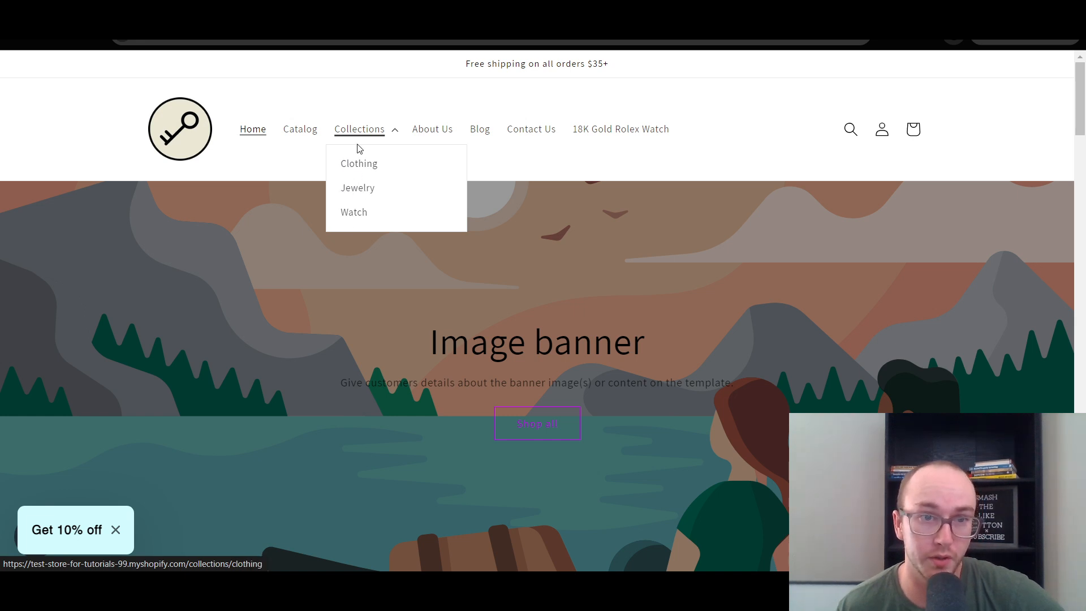
{"action": "left_click", "coordinate": [358, 125]}
{"action": "left_click", "coordinate": [358, 125]}
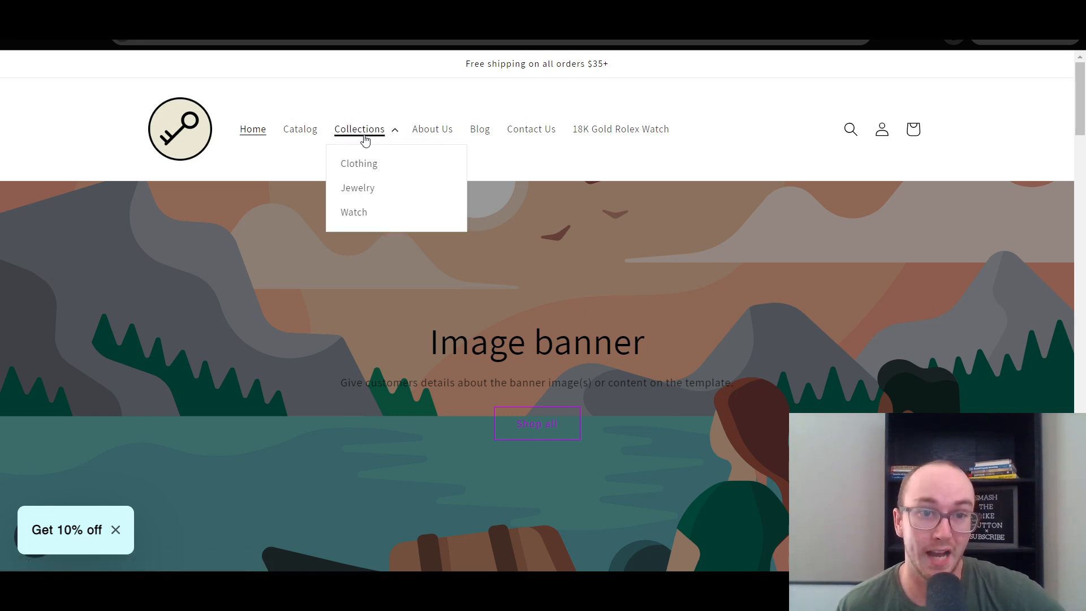
View the Clothing, Jewelry and Watch collection pages in turn from the storefront's Collections dropdown.
{"action": "left_click", "coordinate": [430, 158]}
{"action": "left_click", "coordinate": [376, 133]}
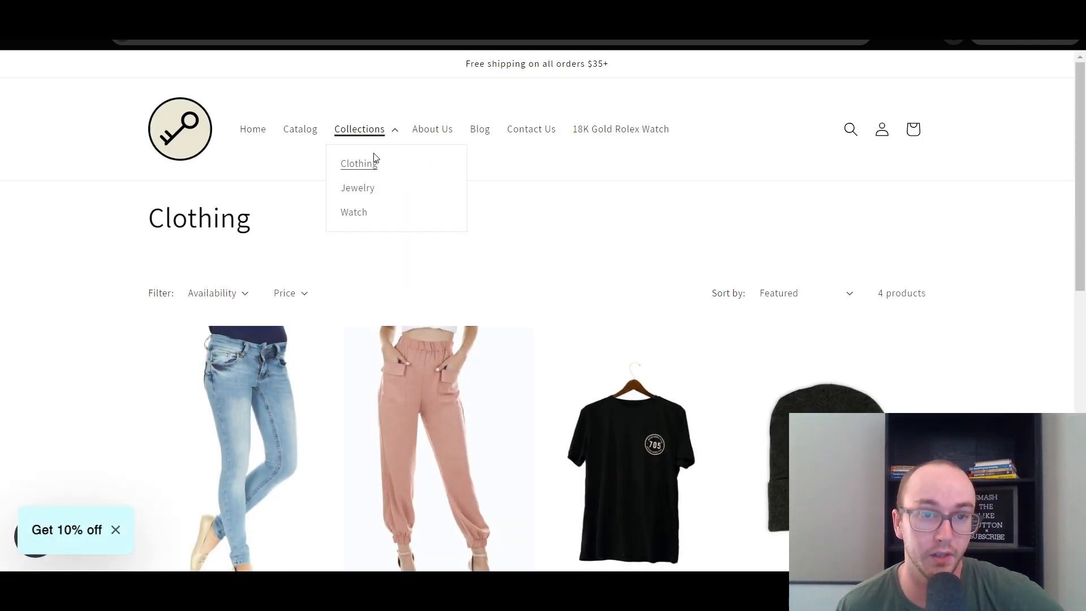
{"action": "left_click", "coordinate": [486, 196]}
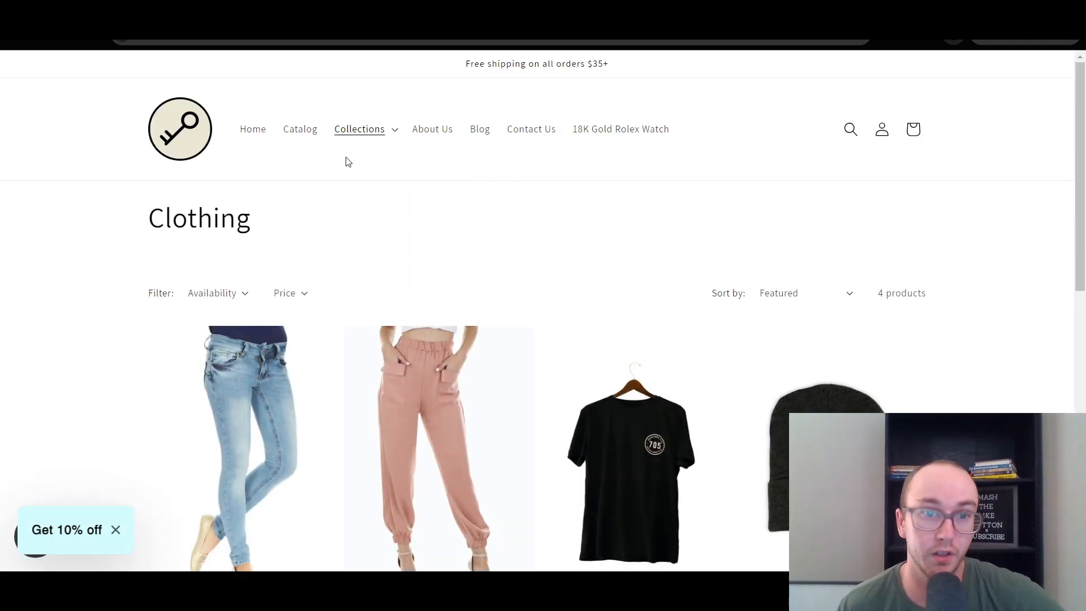
{"action": "left_click", "coordinate": [358, 129]}
{"action": "left_click", "coordinate": [374, 192]}
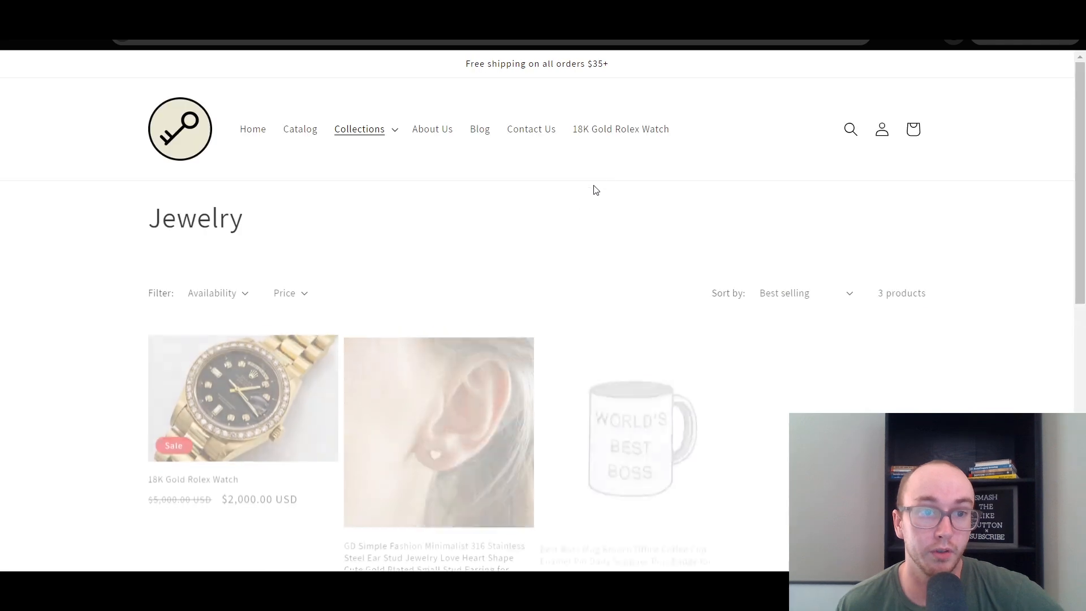
{"action": "left_click", "coordinate": [387, 140]}
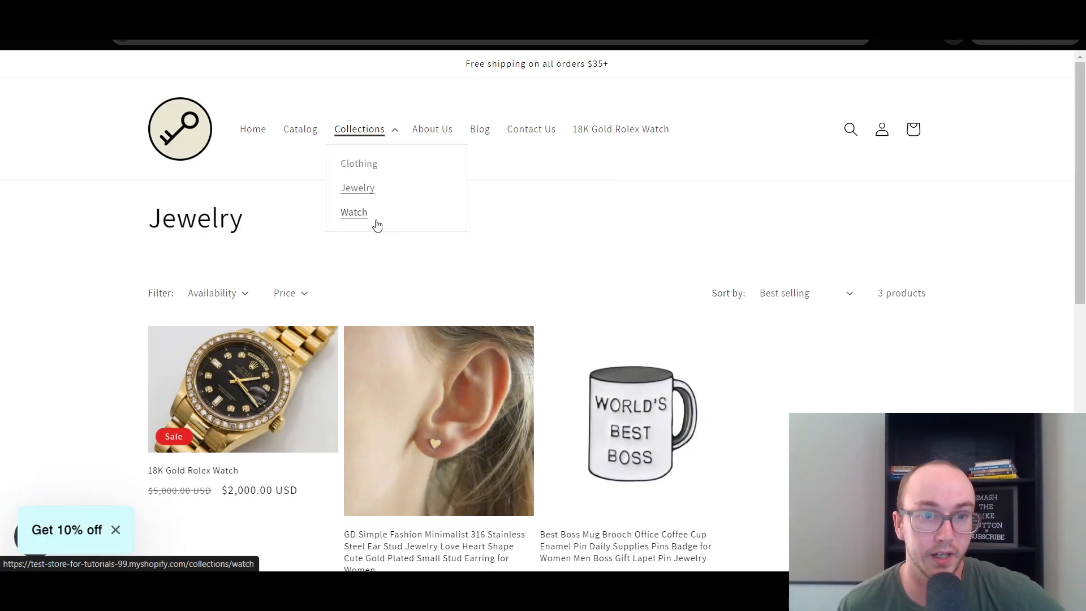
{"action": "left_click", "coordinate": [376, 219]}
{"action": "scroll", "coordinate": [397, 254], "scroll_direction": "down", "scroll_amount": 5}
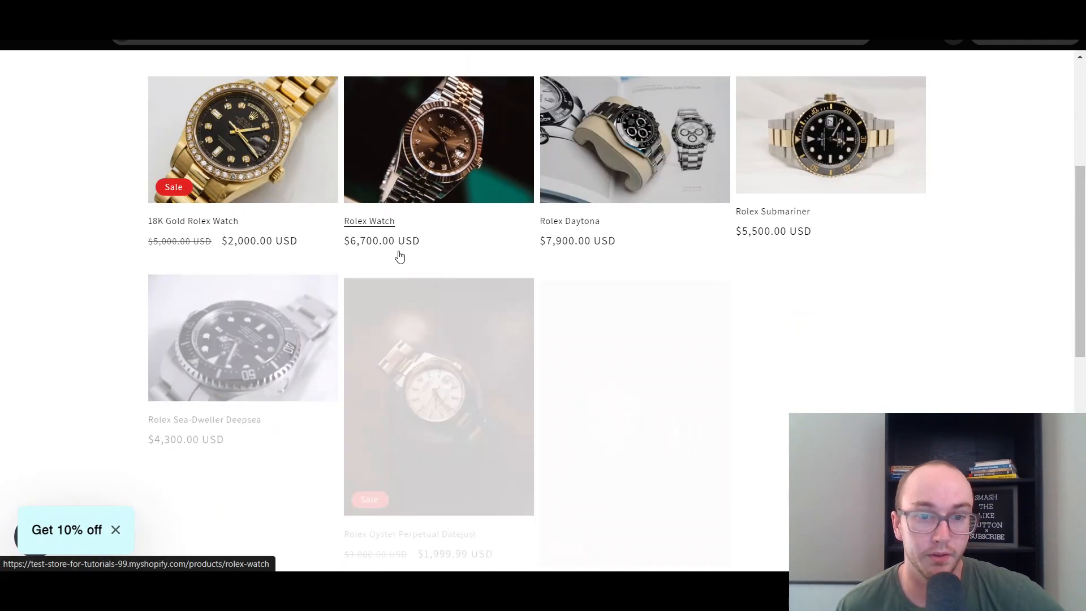
{"action": "scroll", "coordinate": [397, 255], "scroll_direction": "up", "scroll_amount": 5}
{"action": "left_click", "coordinate": [380, 136]}
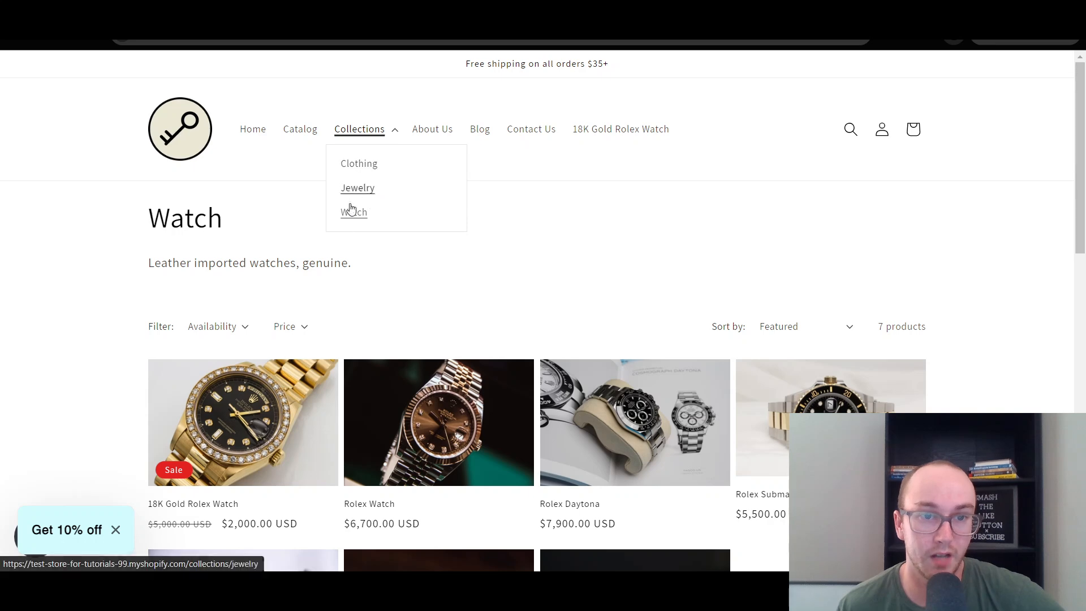
In the Shopify admin, add the Accessories collection as a top-level main menu item between Collections and About Us, and save.
{"action": "left_click", "coordinate": [366, 95]}
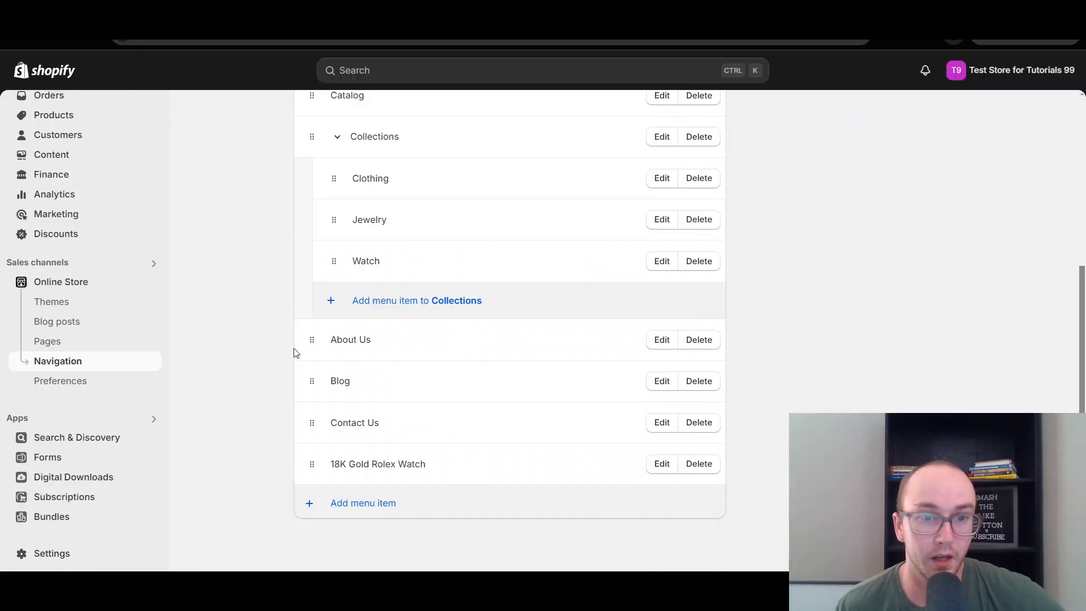
{"action": "left_click", "coordinate": [374, 506]}
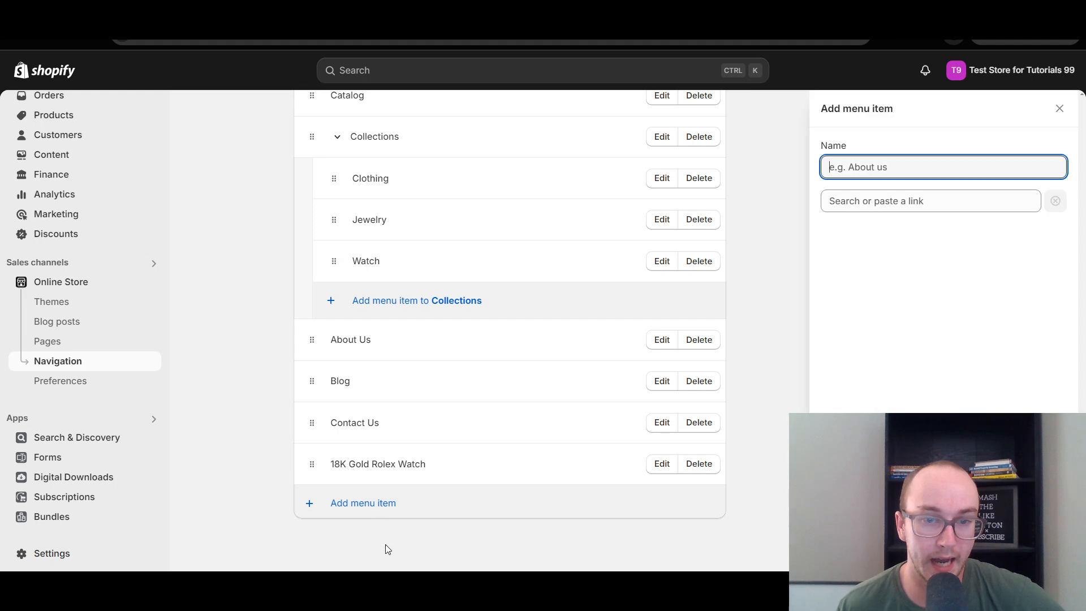
{"action": "left_click", "coordinate": [854, 202]}
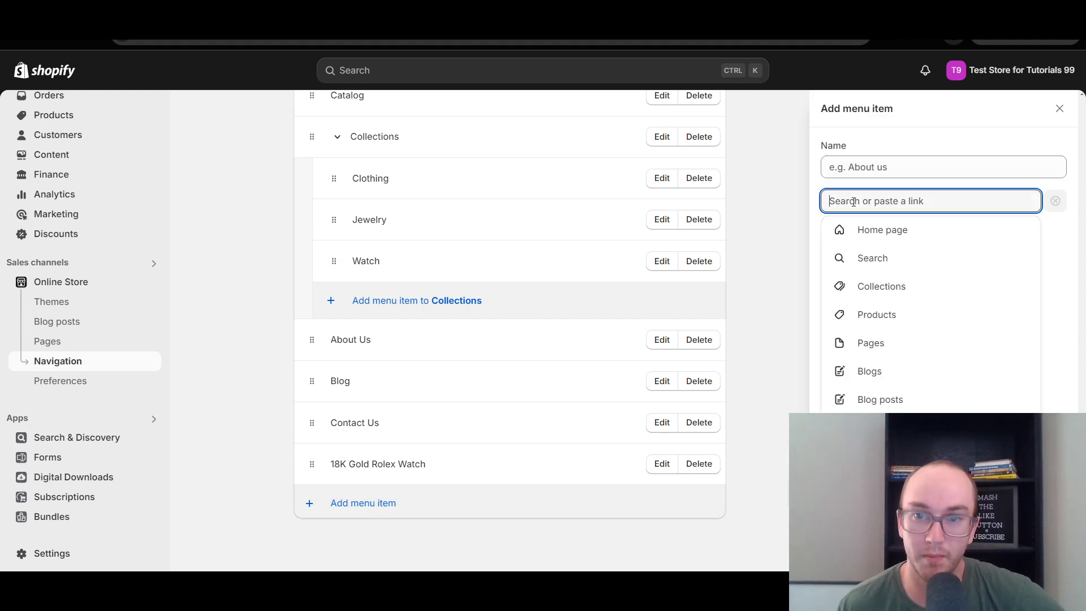
{"action": "left_click", "coordinate": [891, 288]}
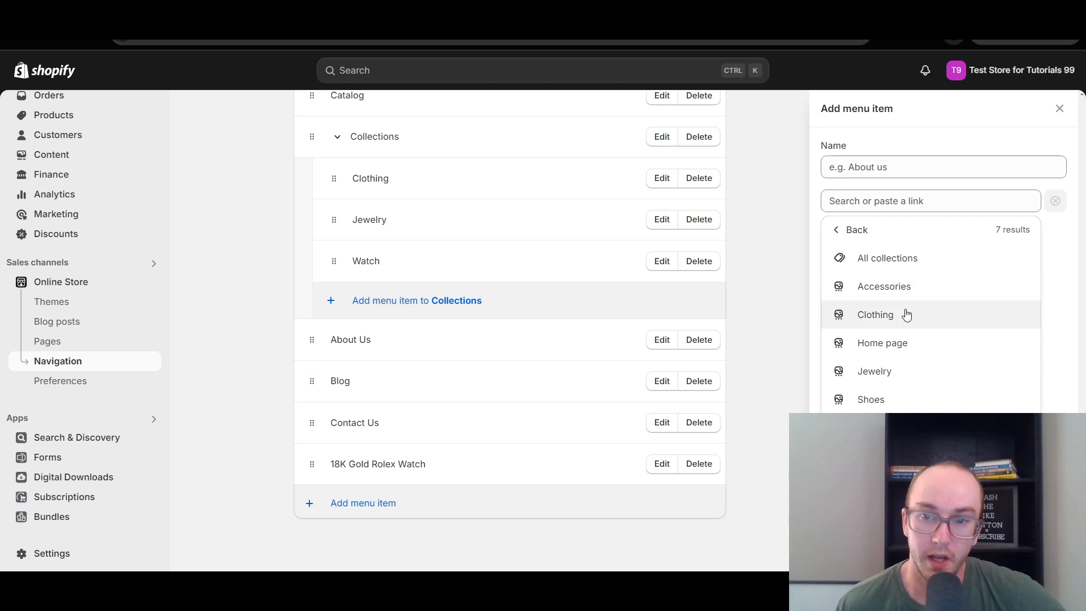
{"action": "left_click", "coordinate": [925, 298]}
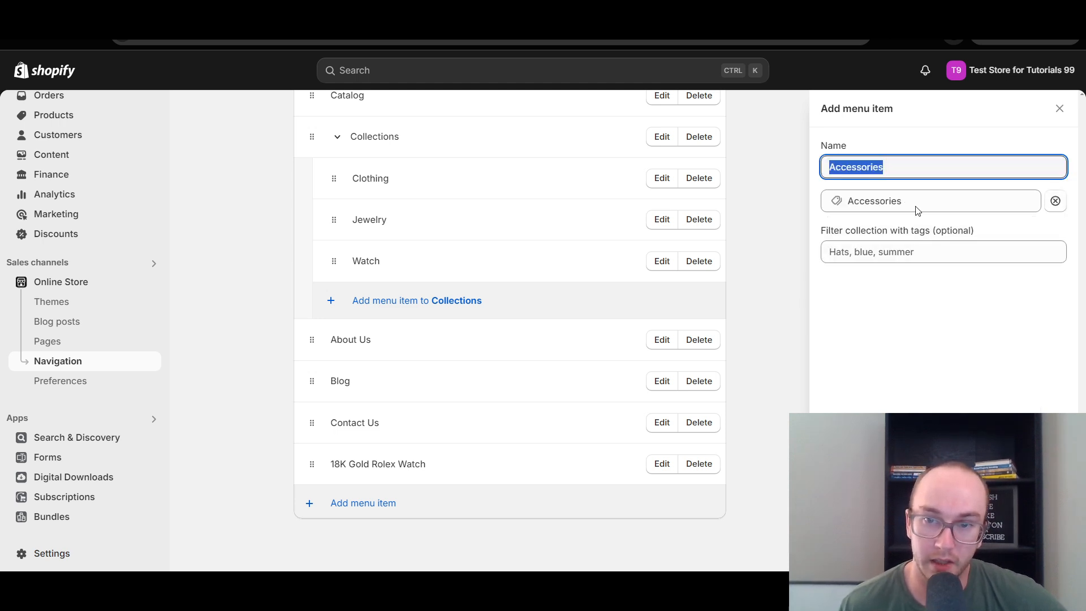
{"action": "left_click", "coordinate": [1050, 551]}
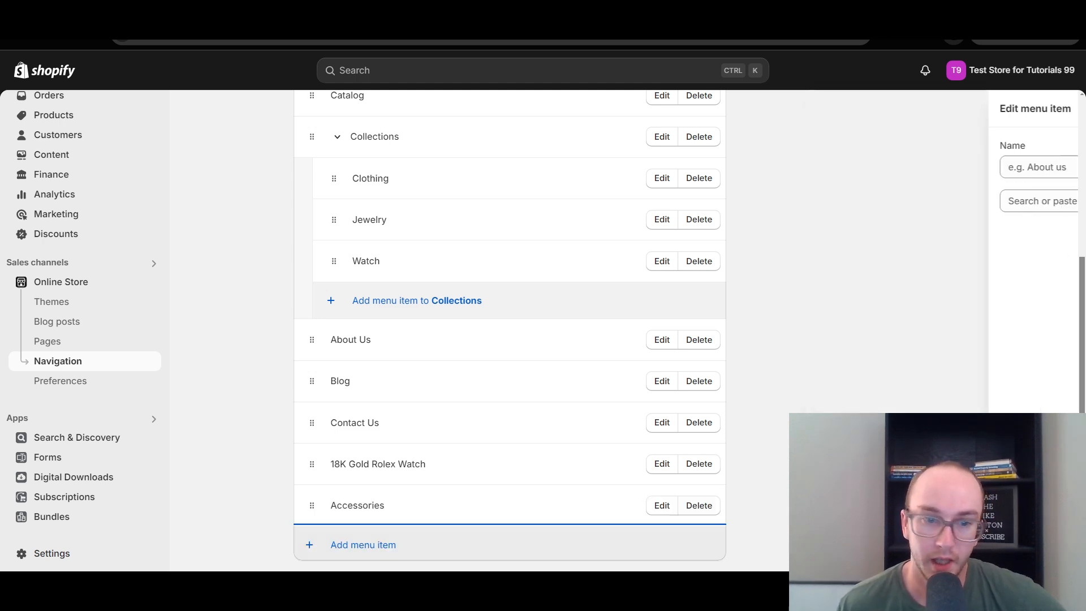
{"action": "left_click_drag", "start_coordinate": [314, 503], "coordinate": [305, 342]}
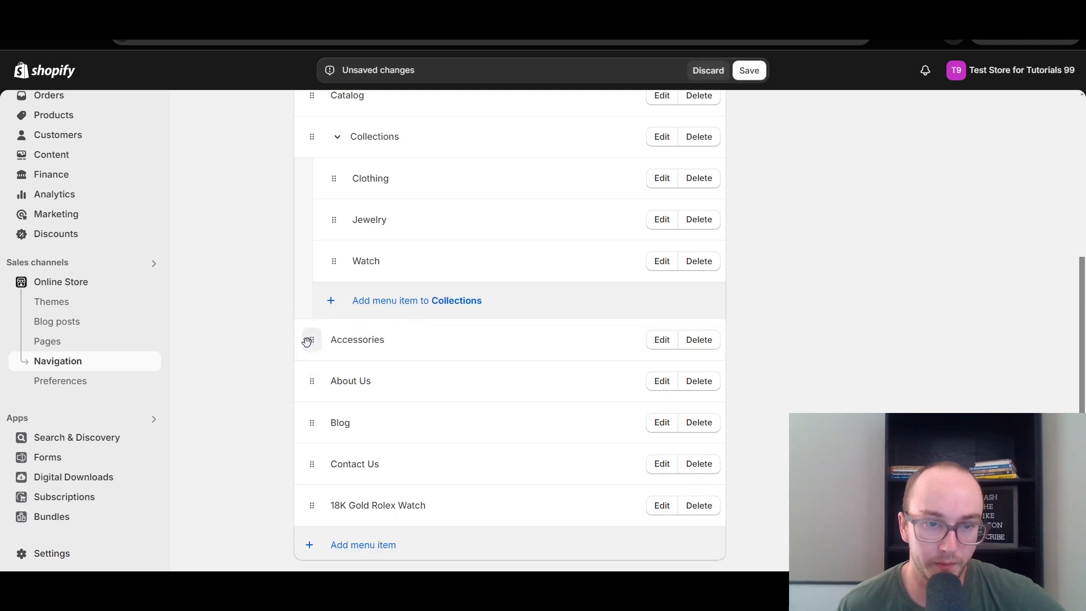
{"action": "left_click", "coordinate": [758, 70]}
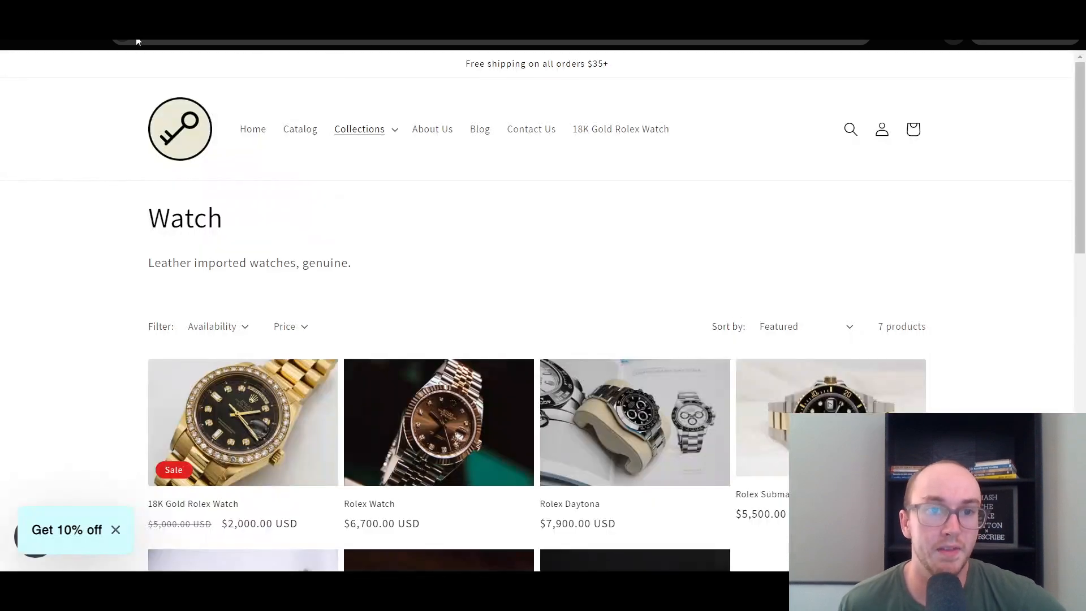
Reload the live storefront, open Accessories from the header navigation, and look over the products on the collection page.
{"action": "left_click", "coordinate": [71, 42]}
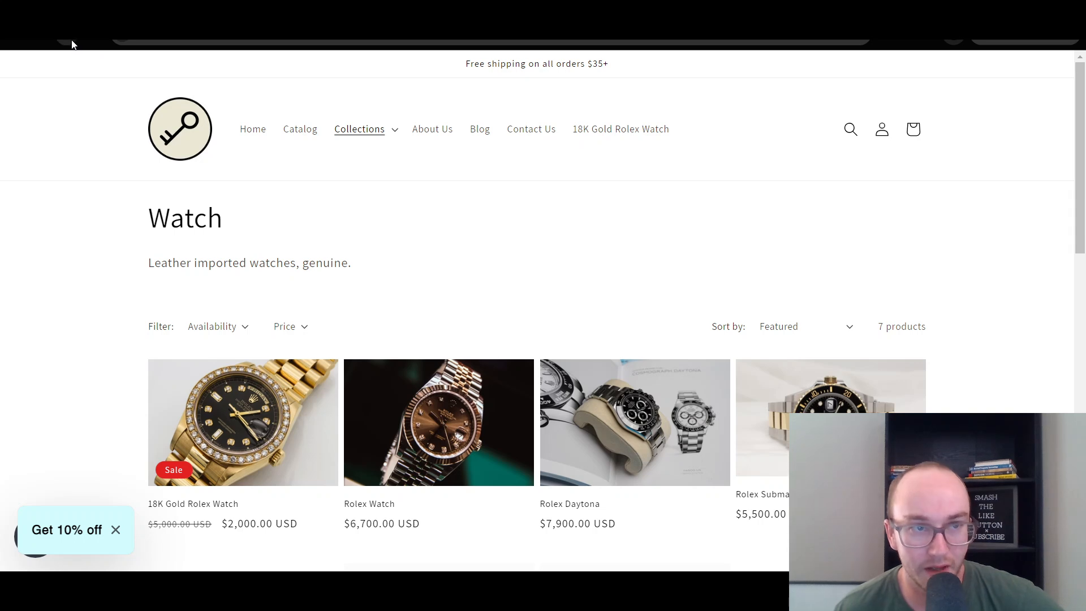
{"action": "left_click", "coordinate": [71, 45]}
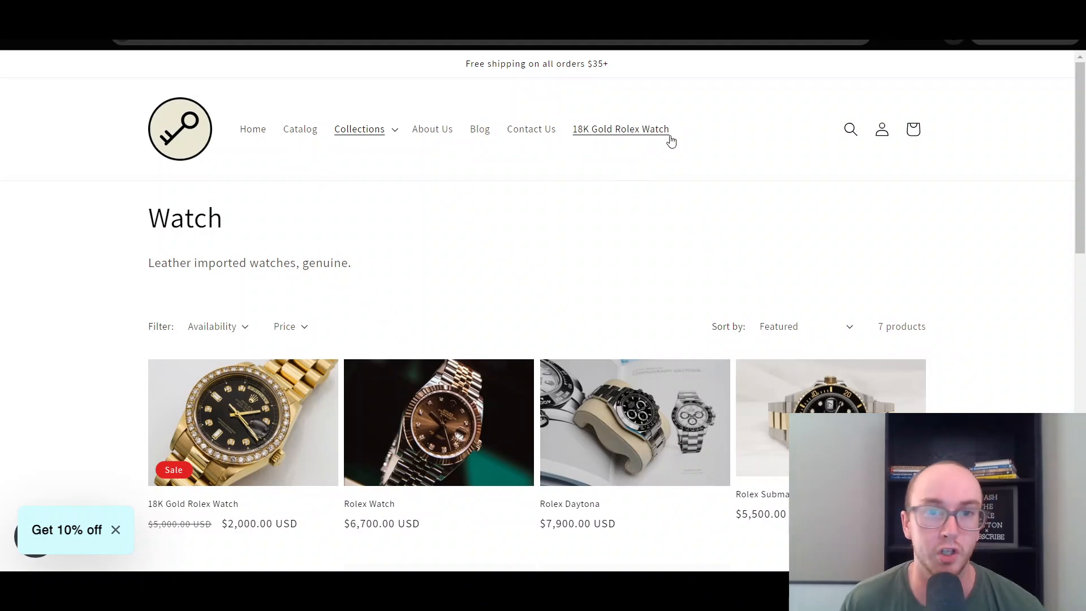
{"action": "key", "text": "F5"}
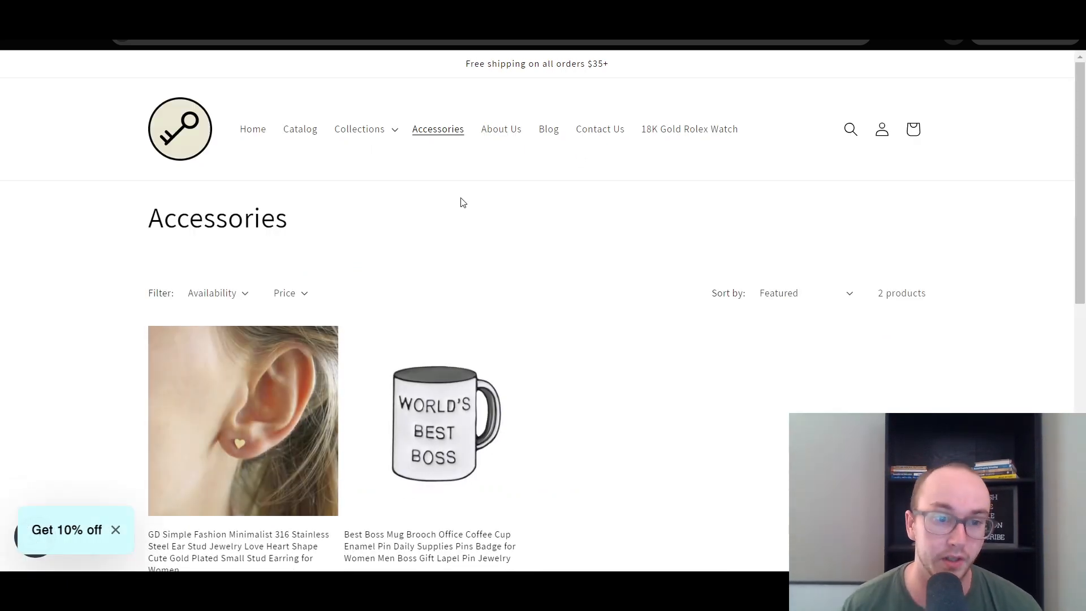
{"action": "scroll", "coordinate": [267, 295], "scroll_direction": "down", "scroll_amount": 8}
{"action": "scroll", "coordinate": [233, 372], "scroll_direction": "up", "scroll_amount": 6}
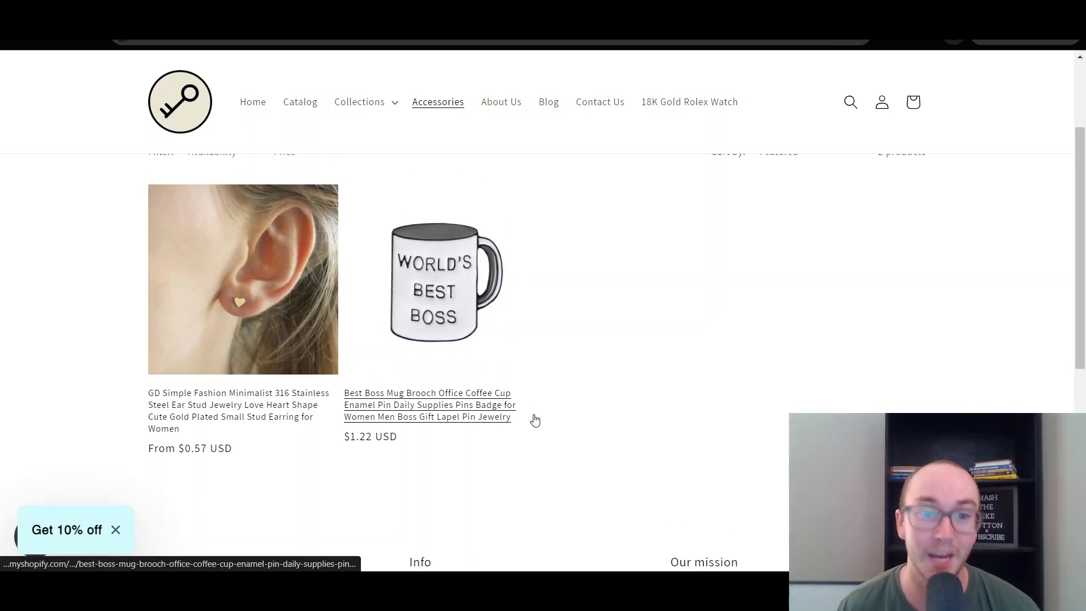
Look over the products on the Accessories collection page and check the entries in the header's Collections dropdown.
{"action": "scroll", "coordinate": [535, 420], "scroll_direction": "up", "scroll_amount": 3}
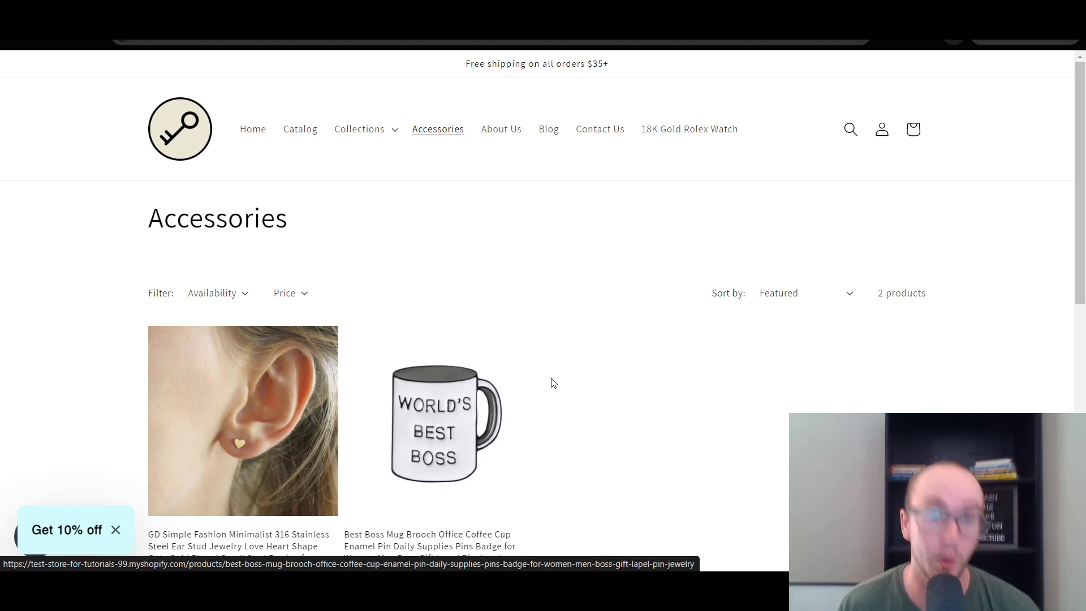
{"action": "scroll", "coordinate": [554, 384], "scroll_direction": "down", "scroll_amount": 3}
{"action": "scroll", "coordinate": [559, 373], "scroll_direction": "up", "scroll_amount": 3}
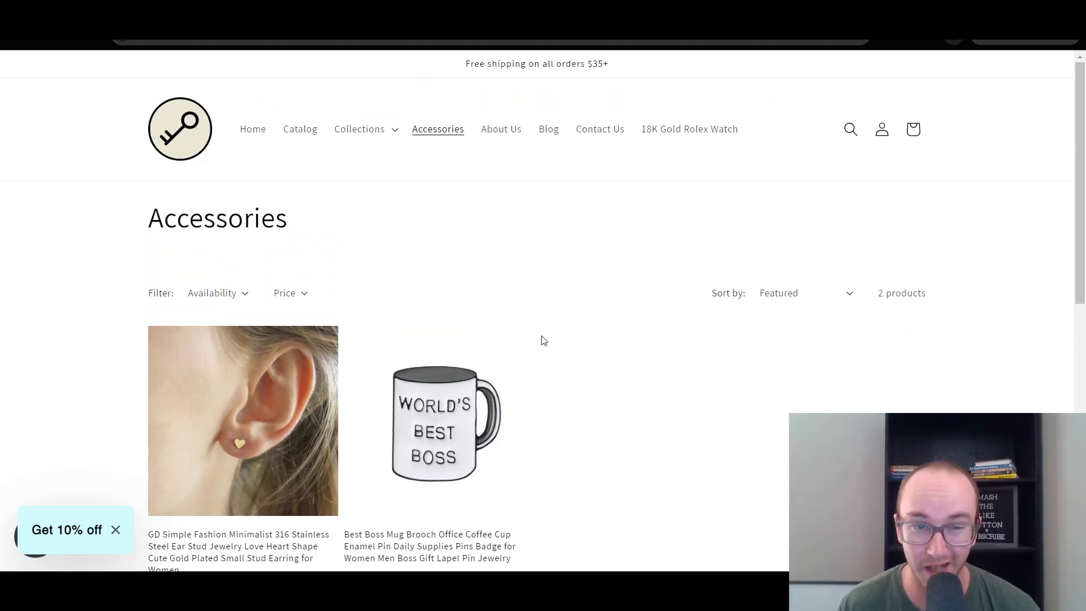
{"action": "scroll", "coordinate": [378, 144], "scroll_direction": "down", "scroll_amount": 2}
{"action": "scroll", "coordinate": [390, 122], "scroll_direction": "up", "scroll_amount": 2}
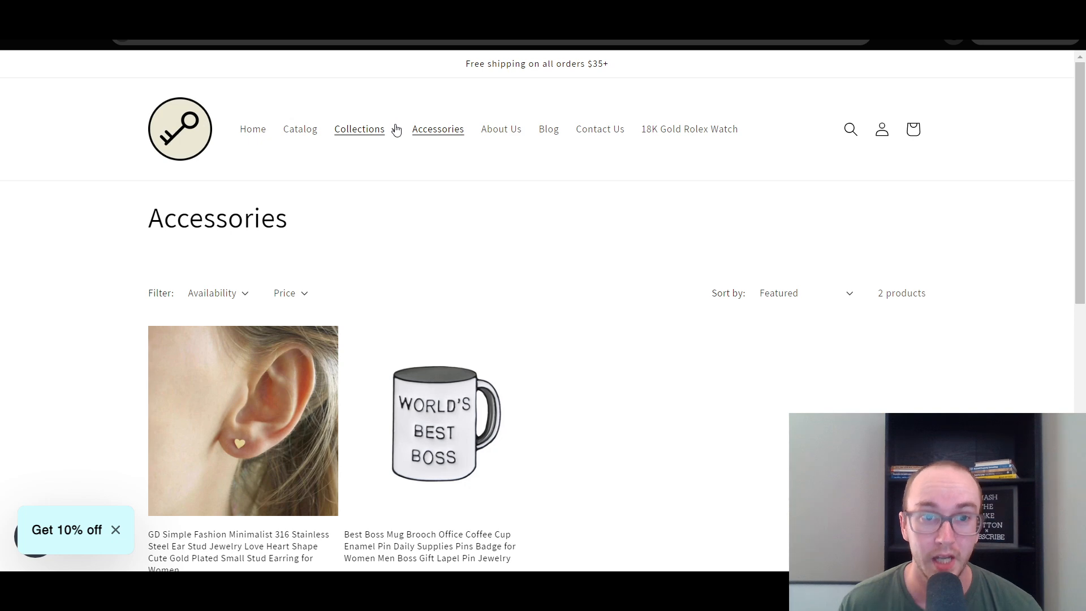
{"action": "left_click", "coordinate": [390, 138]}
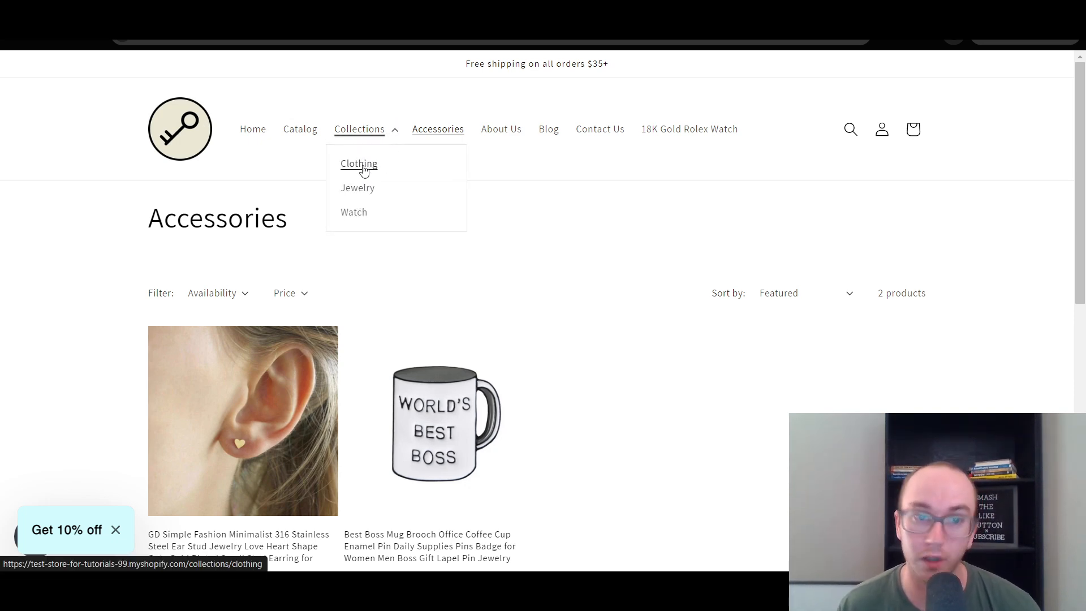
{"action": "left_click", "coordinate": [514, 205]}
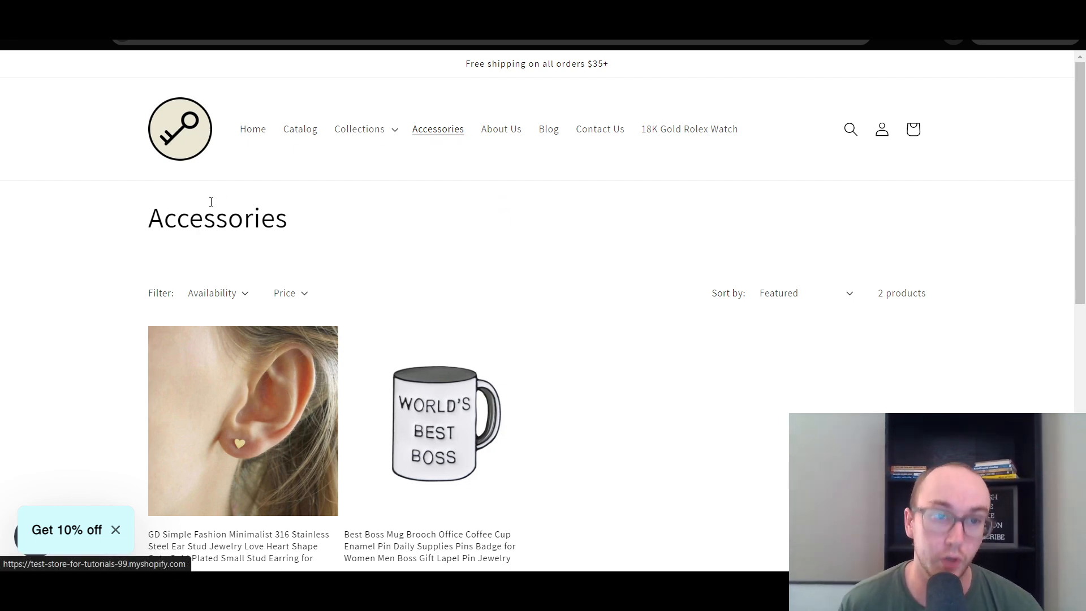
Return to the storefront home page, open Accessories from the header navigation, and recheck the Collections dropdown.
{"action": "left_click", "coordinate": [196, 135]}
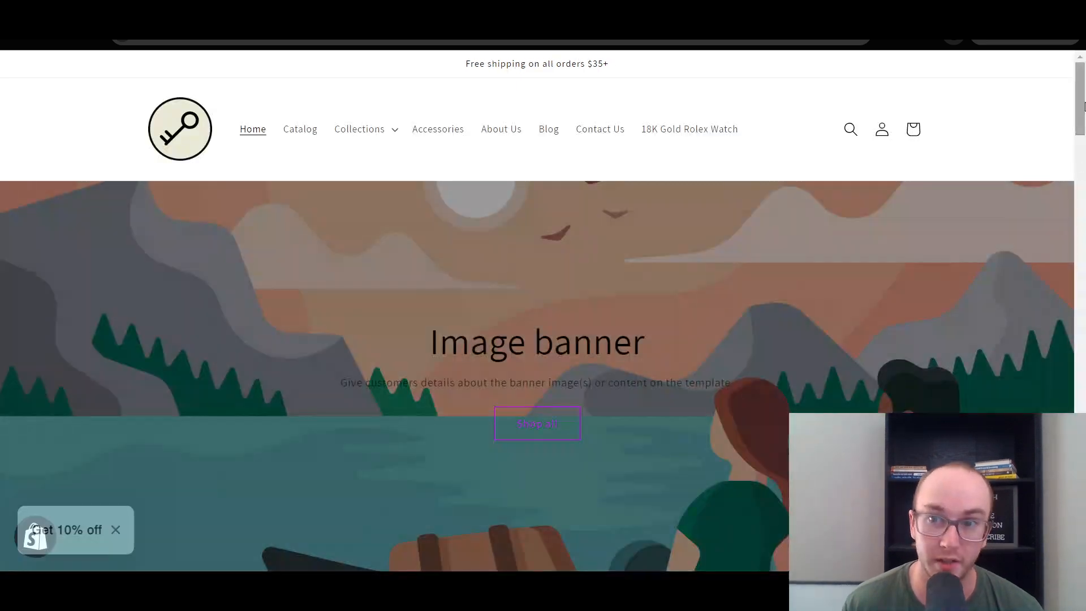
{"action": "mouse_move", "coordinate": [1081, 106]}
{"action": "left_mouse_down"}
{"action": "mouse_move", "coordinate": [1064, 469]}
{"action": "mouse_move", "coordinate": [1074, 116]}
{"action": "left_mouse_up"}
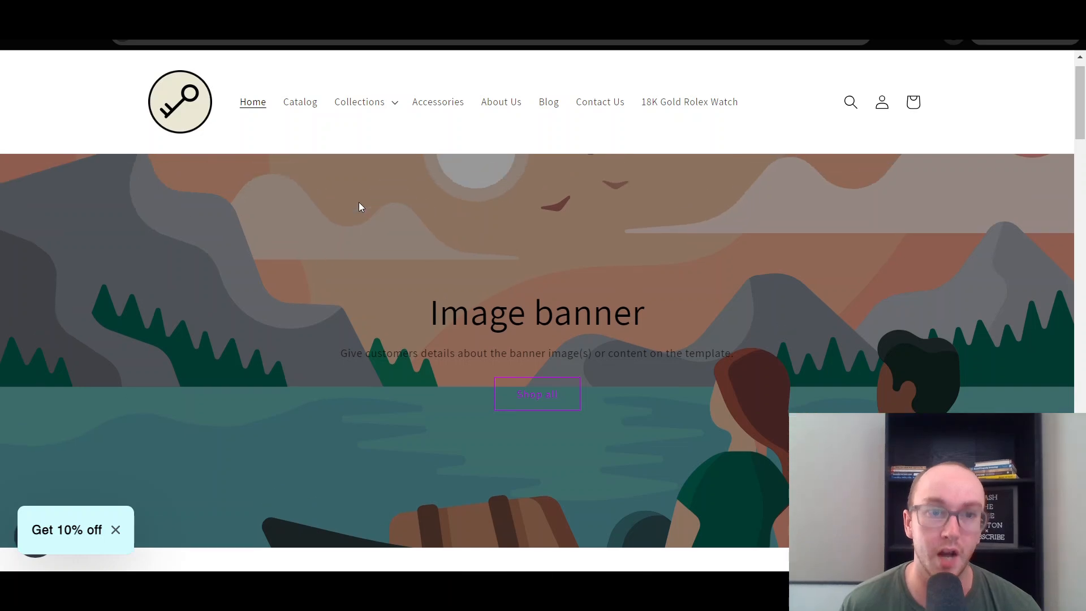
{"action": "scroll", "coordinate": [385, 176], "scroll_direction": "up", "scroll_amount": 2}
{"action": "left_click", "coordinate": [396, 141]}
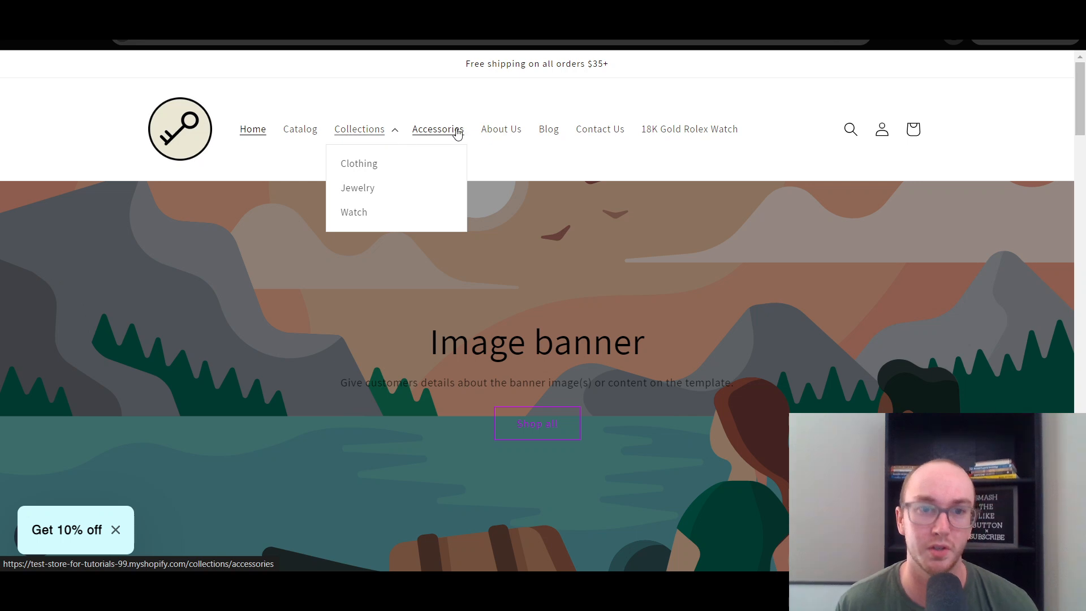
{"action": "left_click", "coordinate": [442, 130]}
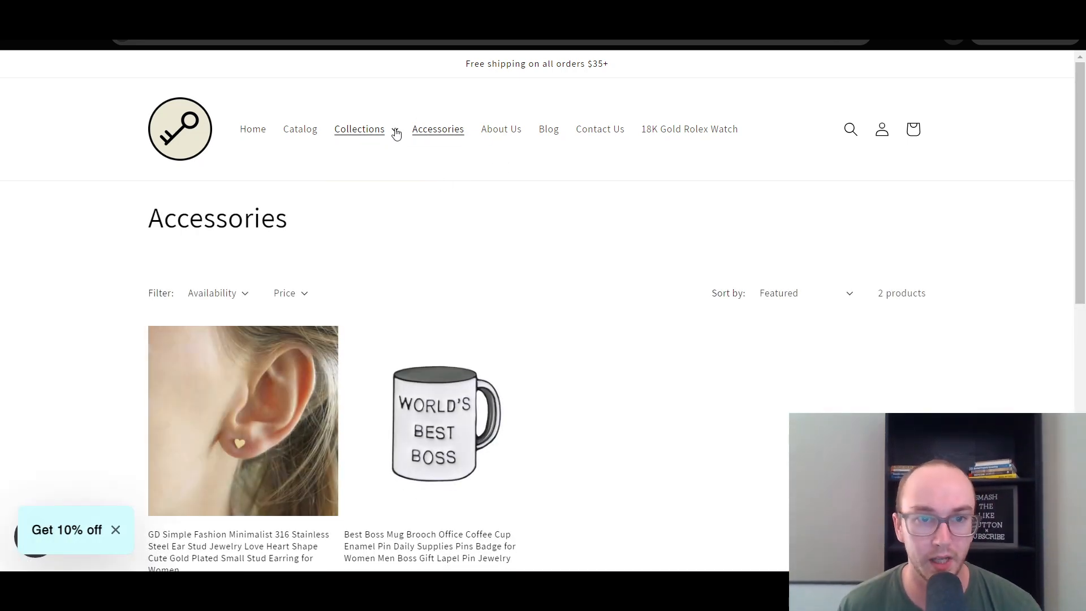
{"action": "left_click", "coordinate": [396, 133]}
{"action": "left_click", "coordinate": [532, 176]}
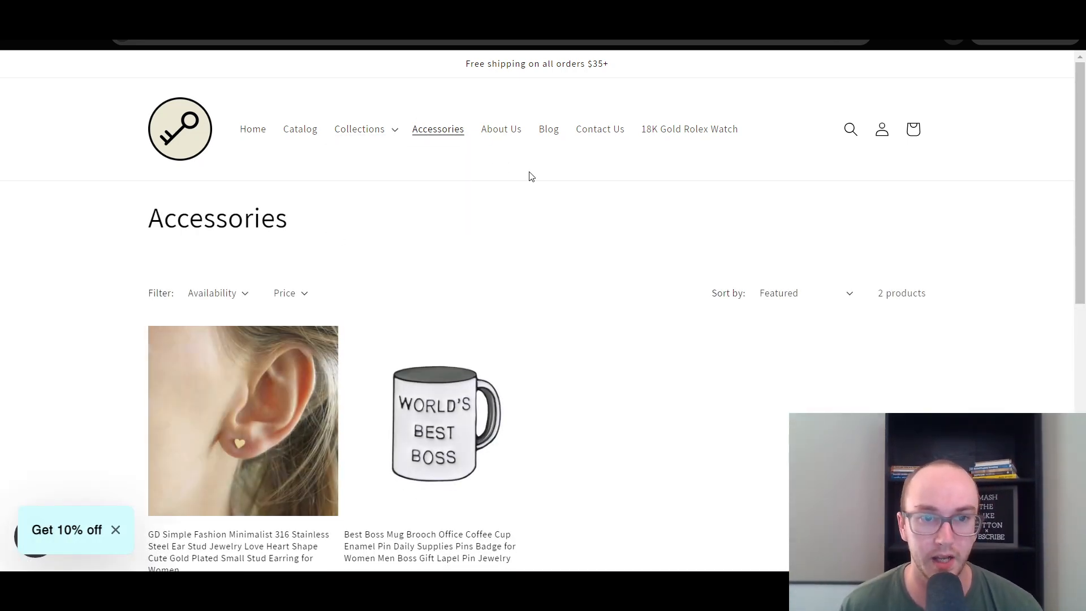
{"action": "left_click", "coordinate": [384, 138]}
{"action": "left_click", "coordinate": [606, 235]}
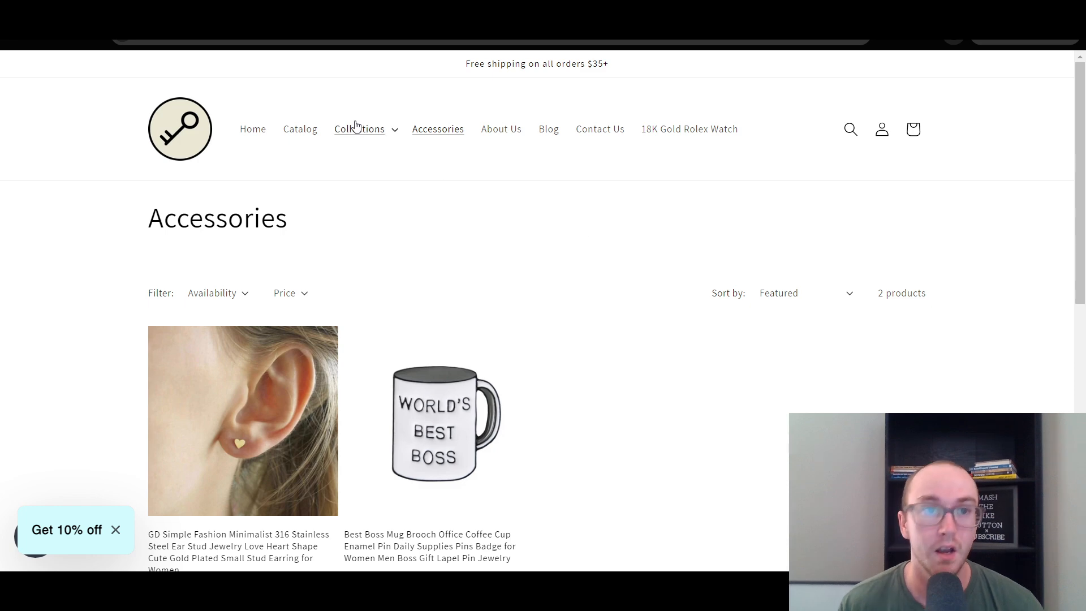
Compare the main menu items in the Shopify admin with the header navigation on the live storefront.
{"action": "left_click", "coordinate": [169, 11]}
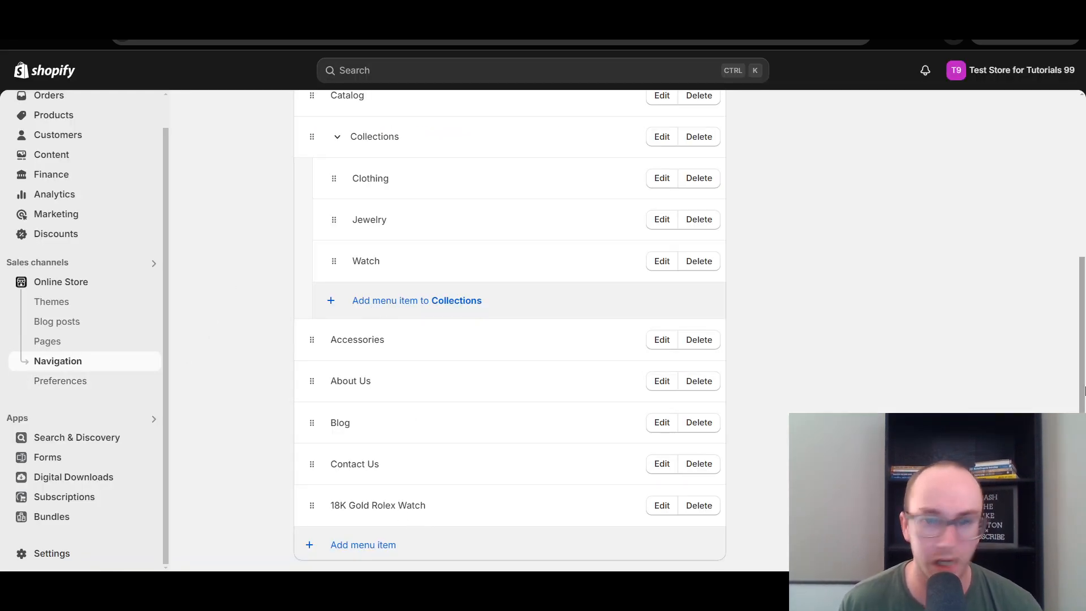
{"action": "scroll", "coordinate": [747, 268], "scroll_direction": "up", "scroll_amount": 5}
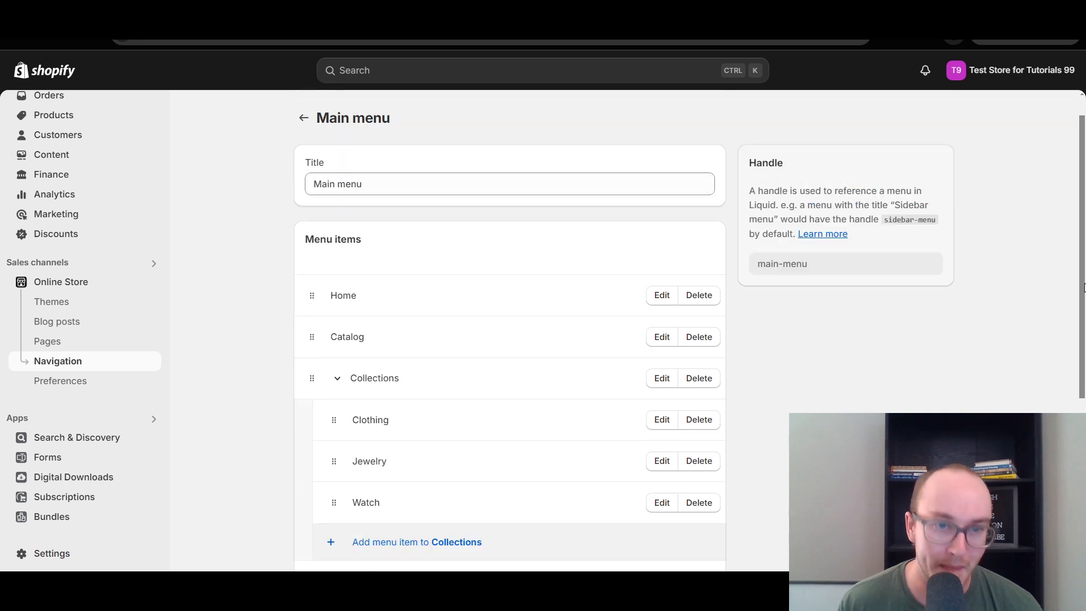
{"action": "left_click", "coordinate": [317, 11]}
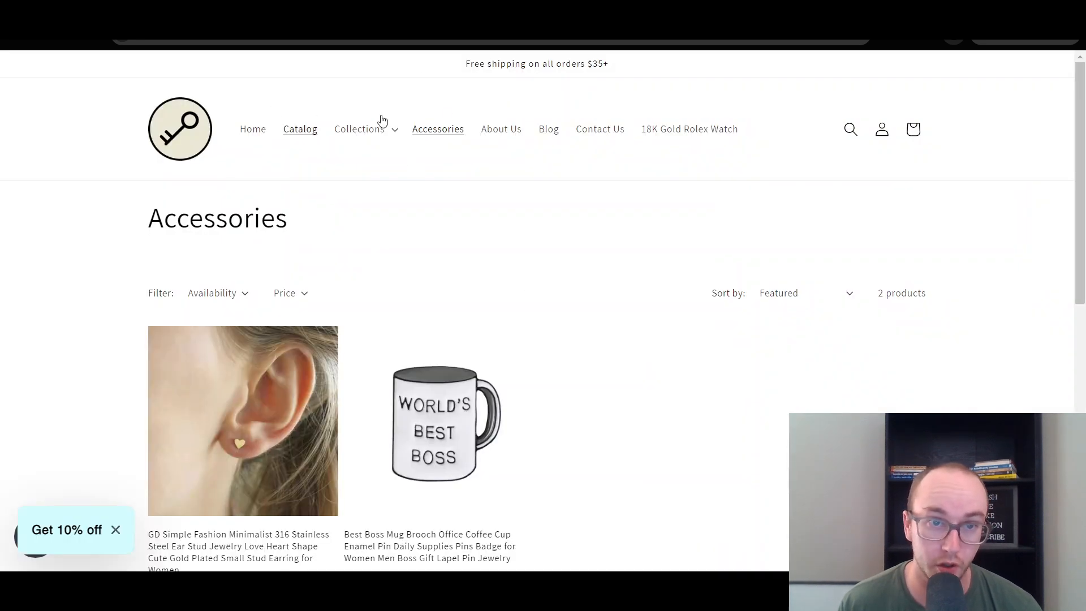
{"action": "left_click", "coordinate": [193, 11]}
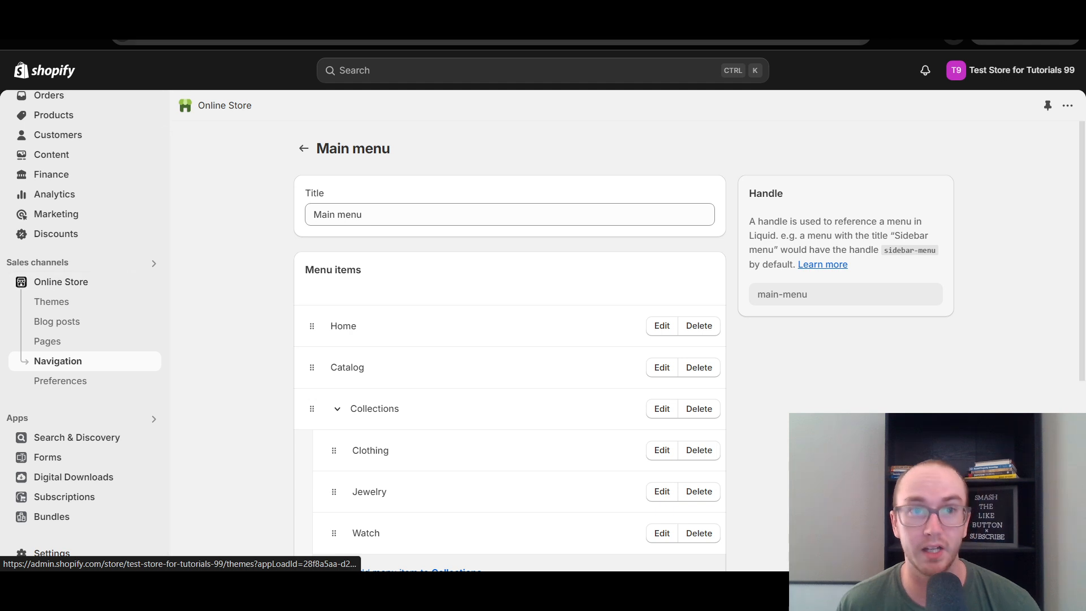
Open the current theme in the theme editor and show the Header section's menu settings.
{"action": "left_click", "coordinate": [80, 287]}
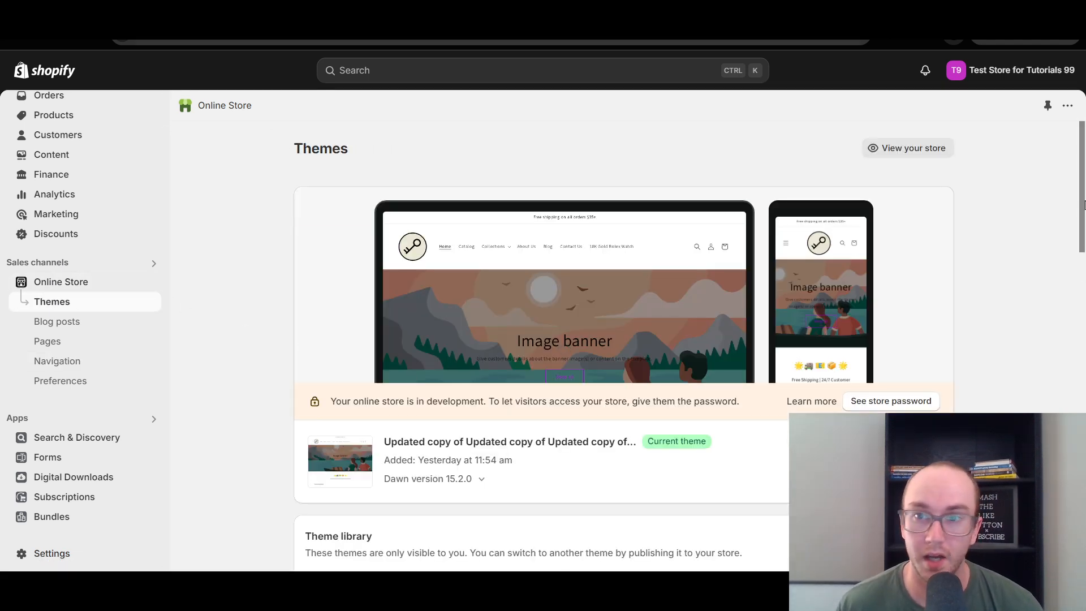
{"action": "left_click_drag", "start_coordinate": [1084, 214], "coordinate": [1084, 247]}
{"action": "scroll", "coordinate": [703, 276], "scroll_direction": "down", "scroll_amount": 1}
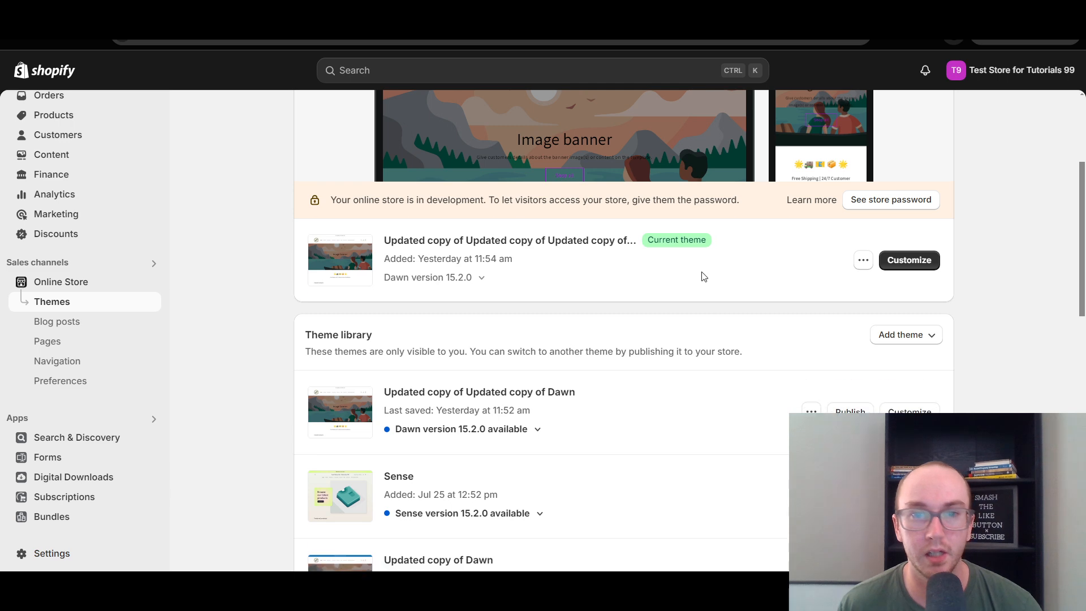
{"action": "left_click", "coordinate": [916, 272]}
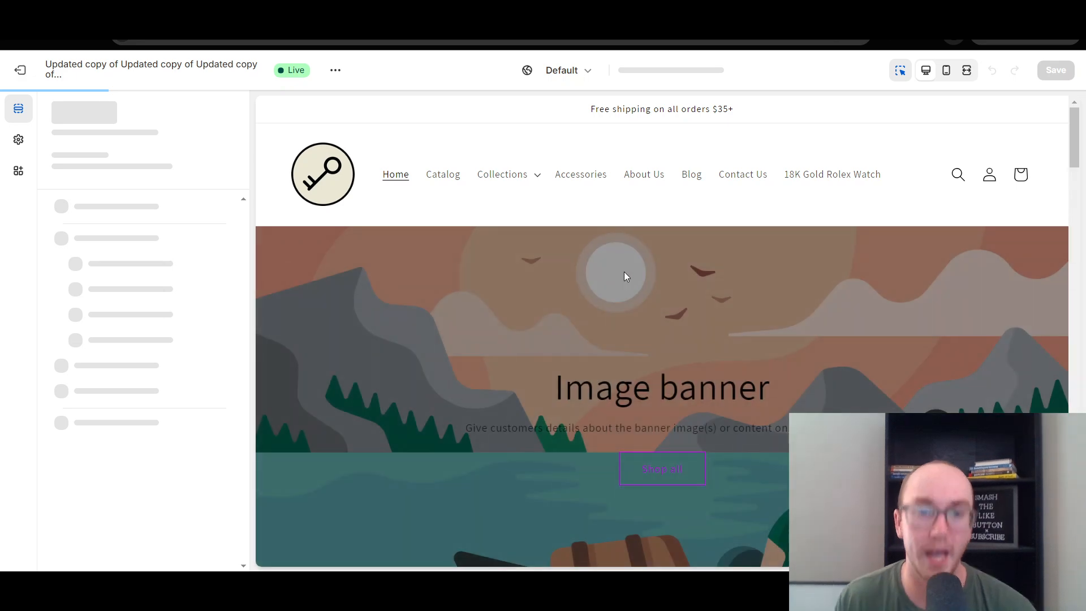
{"action": "left_click", "coordinate": [547, 144]}
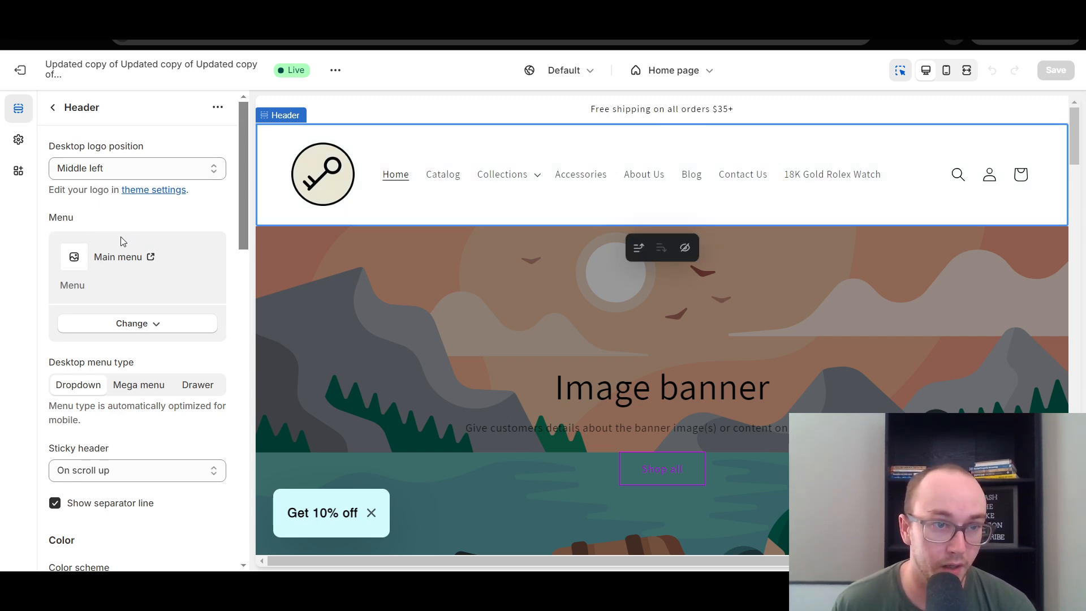
{"action": "left_click_drag", "start_coordinate": [241, 220], "coordinate": [242, 228]}
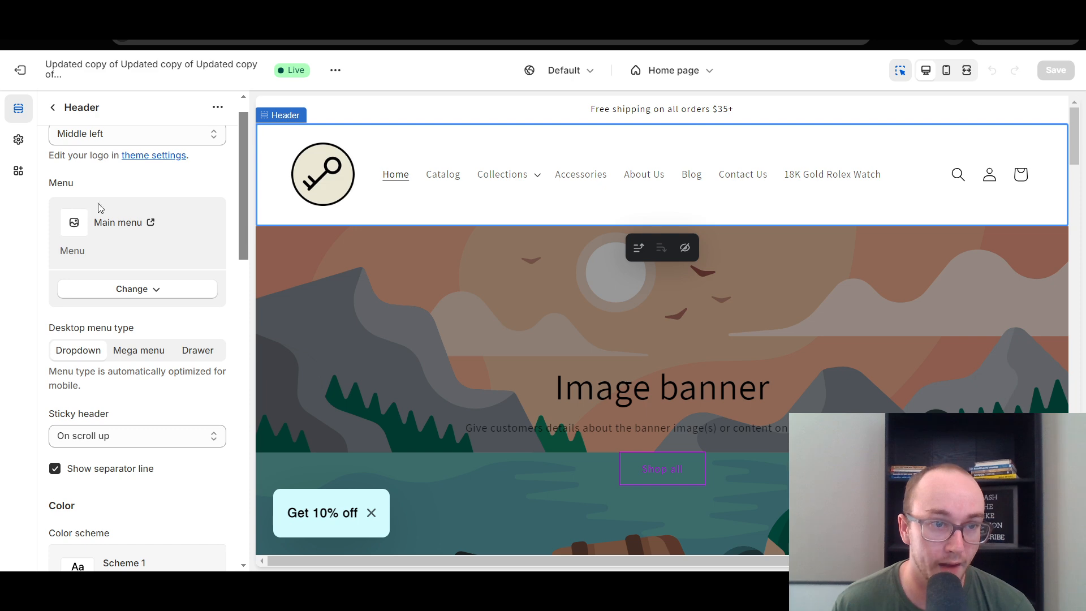
Try the Footer menu as the header's menu and switch it back to Main menu.
{"action": "left_click", "coordinate": [141, 294]}
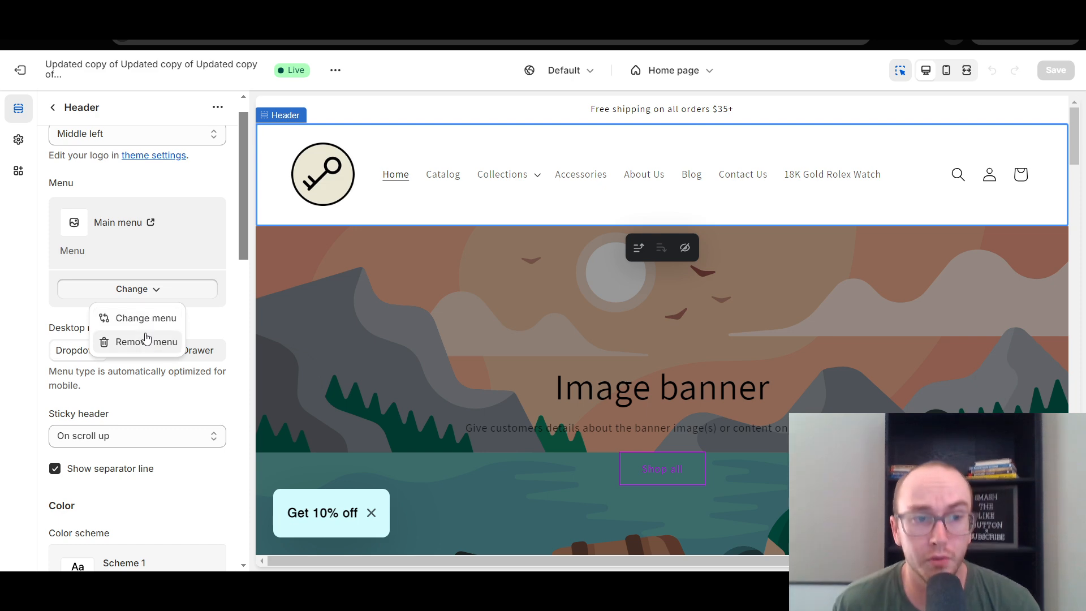
{"action": "left_click", "coordinate": [142, 320]}
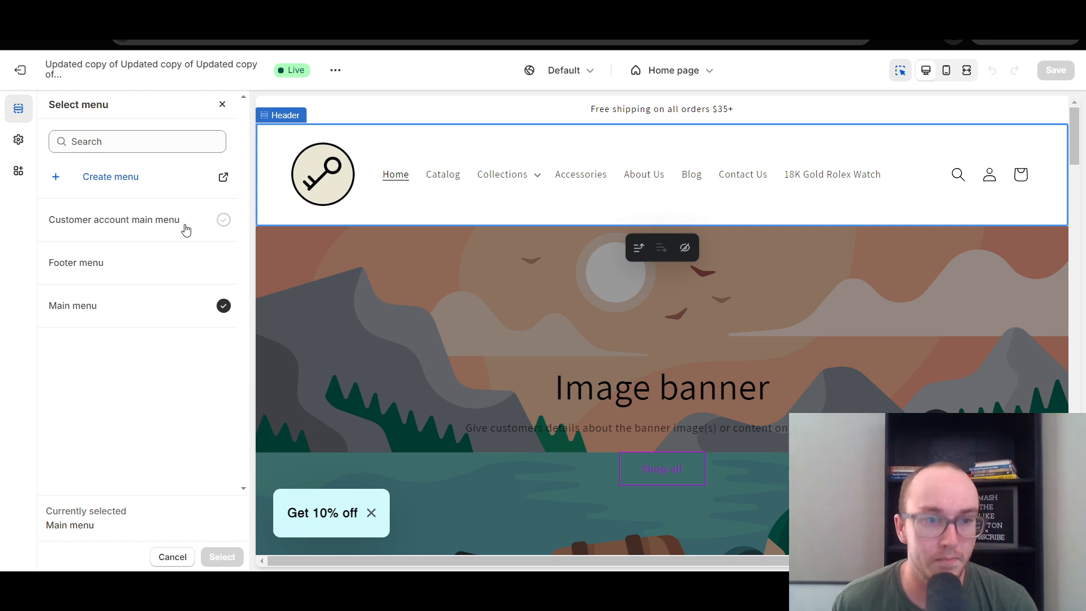
{"action": "left_click", "coordinate": [194, 268]}
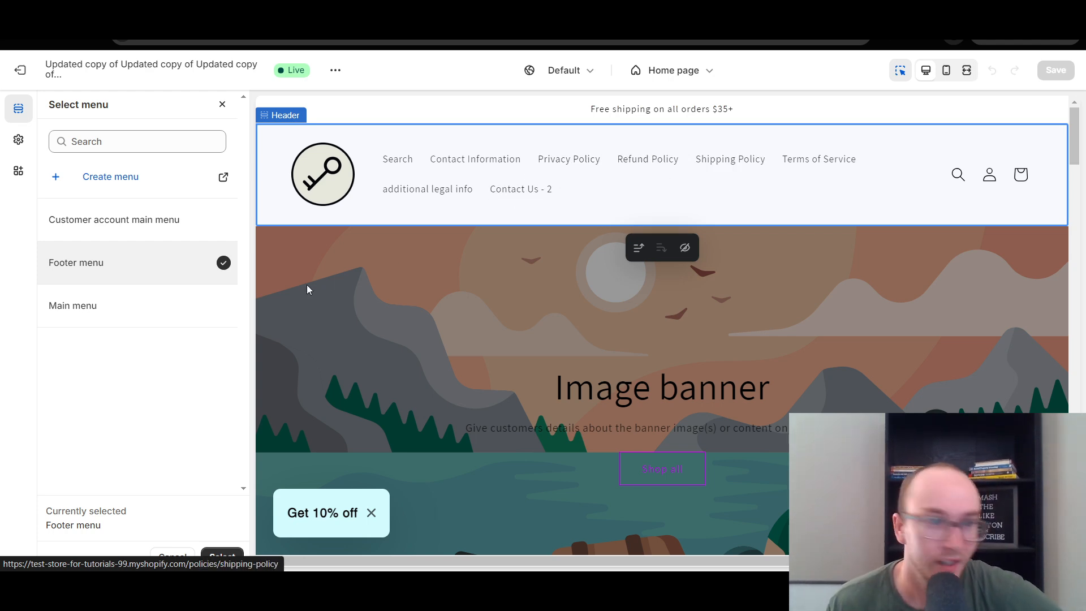
{"action": "left_click", "coordinate": [192, 310]}
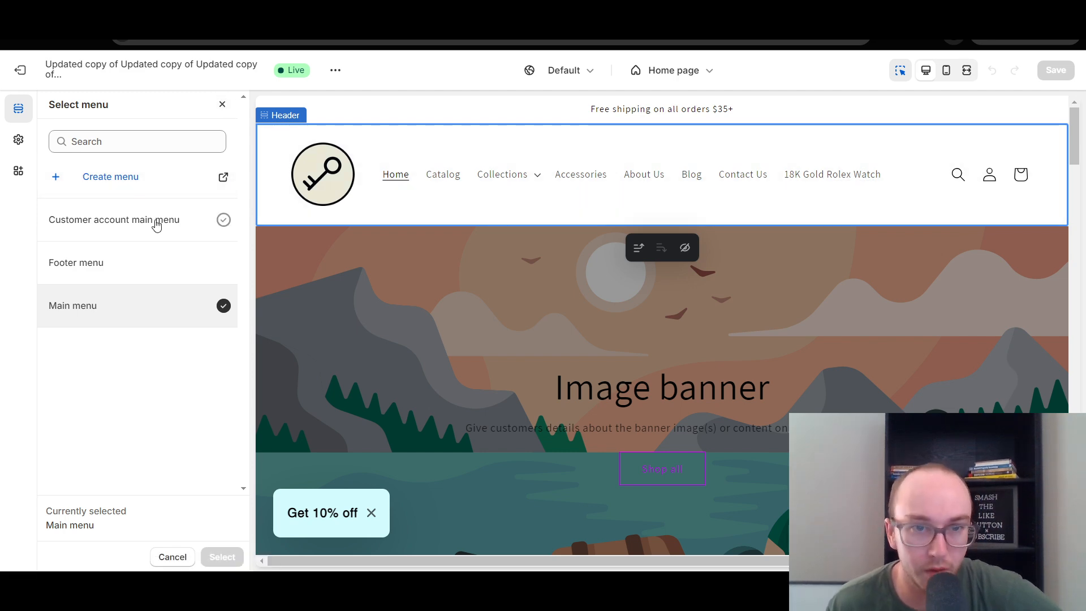
{"action": "left_click", "coordinate": [223, 107]}
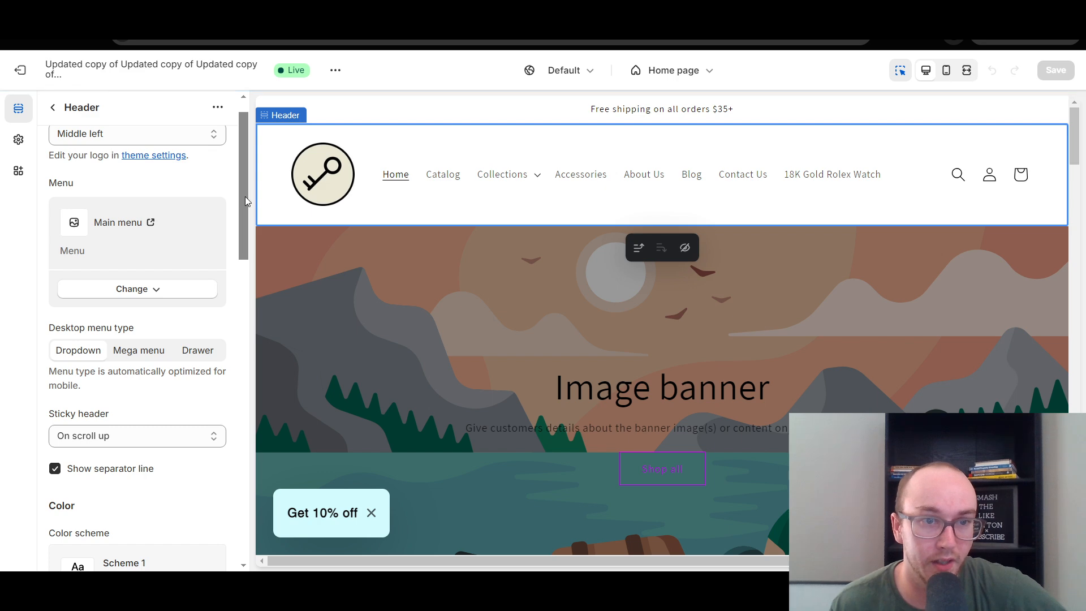
Set the header's desktop menu type to Mega menu and try the Collections submenu in the preview.
{"action": "mouse_move", "coordinate": [246, 196]}
{"action": "left_mouse_down"}
{"action": "mouse_move", "coordinate": [243, 208]}
{"action": "mouse_move", "coordinate": [240, 182]}
{"action": "left_mouse_up"}
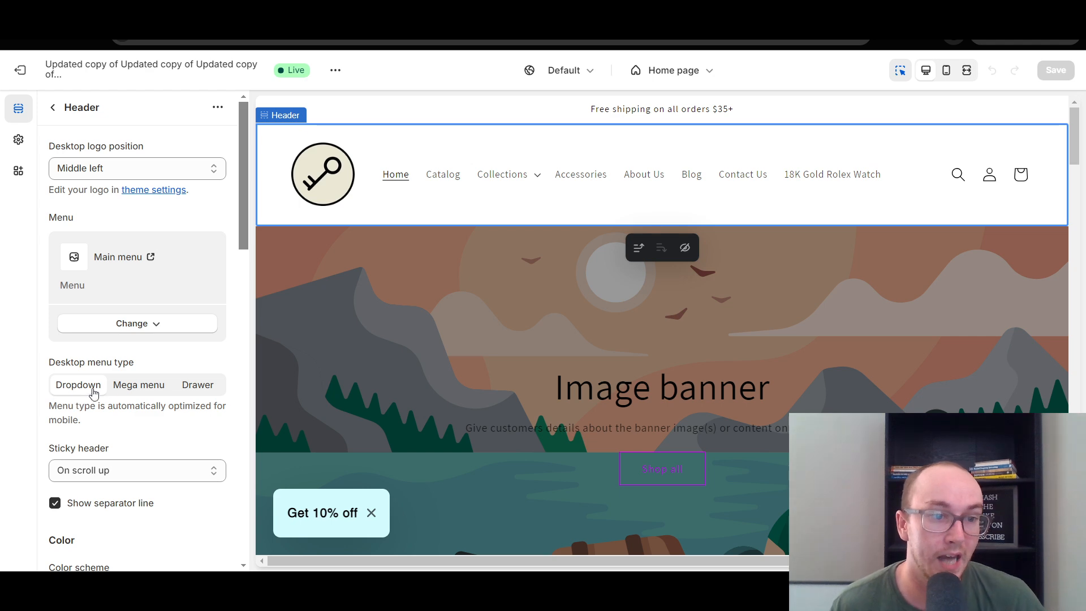
{"action": "left_click", "coordinate": [131, 390]}
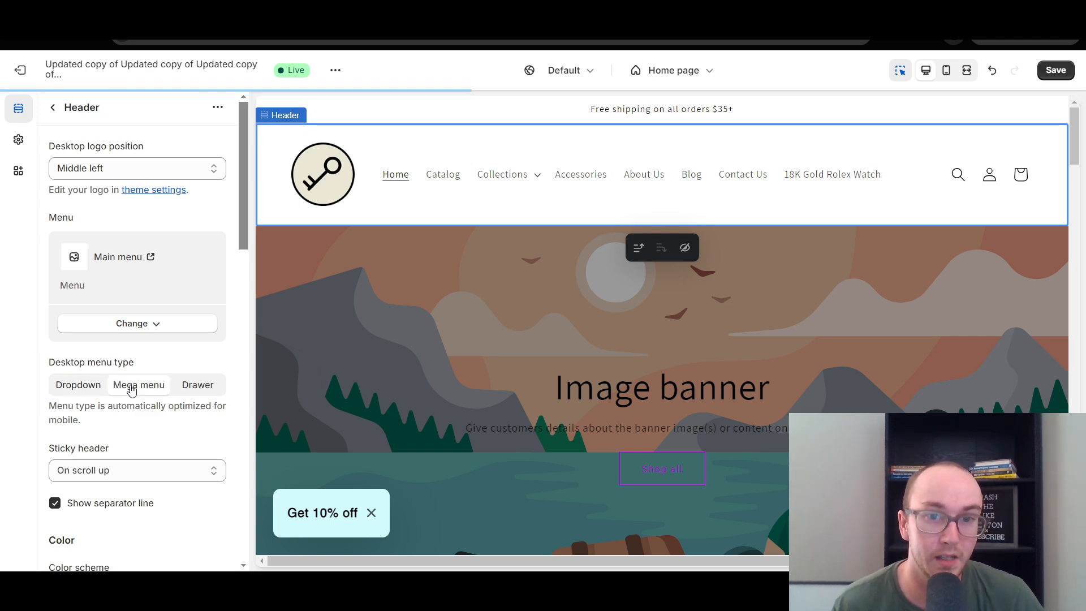
{"action": "left_click", "coordinate": [538, 178]}
{"action": "left_click", "coordinate": [538, 177]}
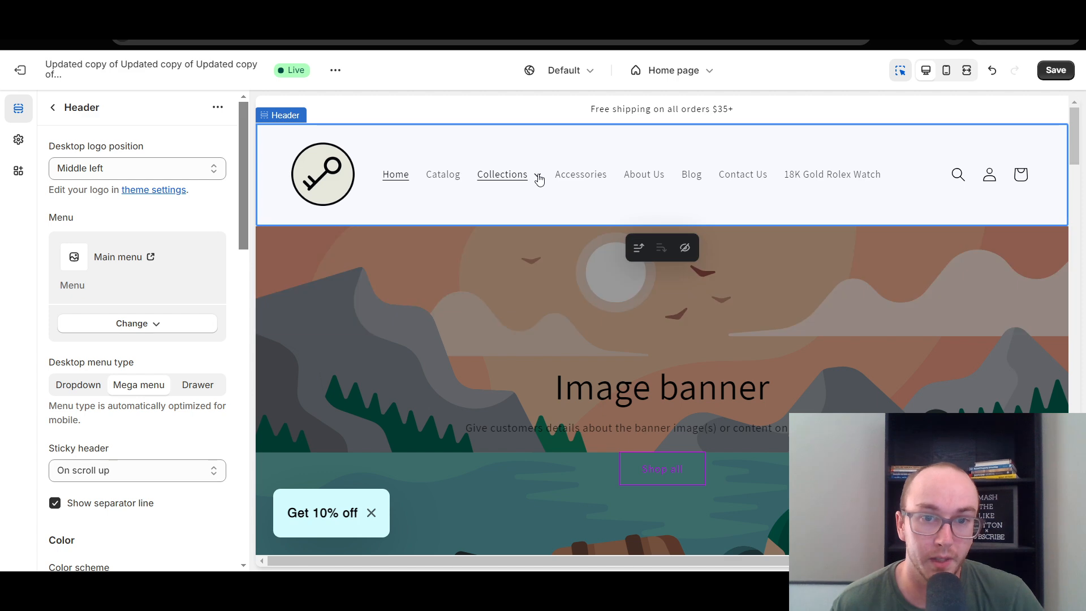
{"action": "left_click", "coordinate": [538, 177]}
{"action": "left_click", "coordinate": [538, 178]}
Try the Drawer desktop menu type, browse its Collections submenu in the preview, and set the type back to Dropdown.
{"action": "left_click", "coordinate": [181, 385]}
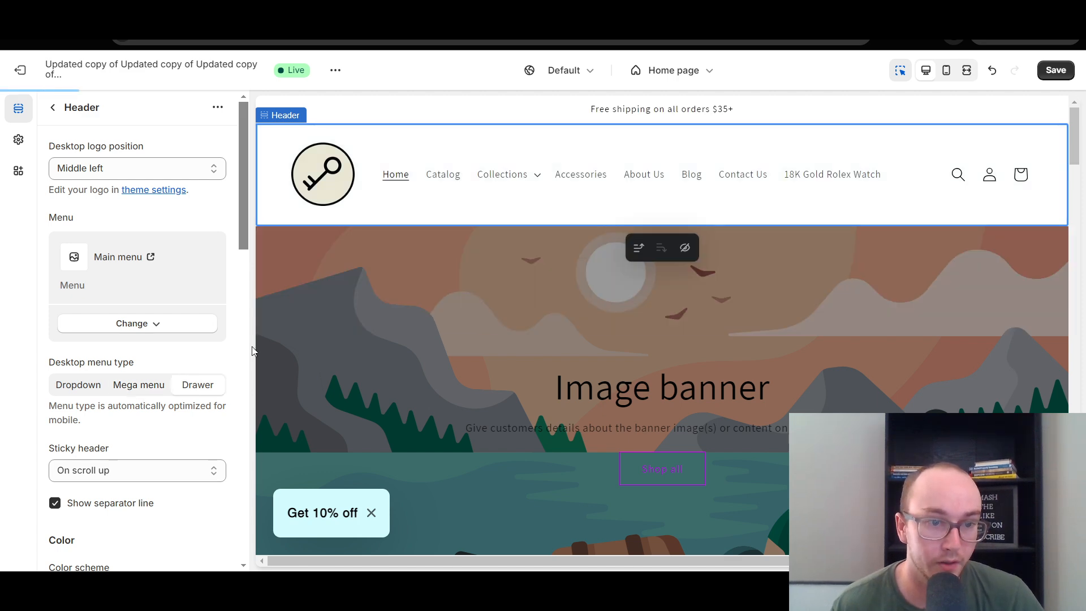
{"action": "left_click", "coordinate": [287, 177]}
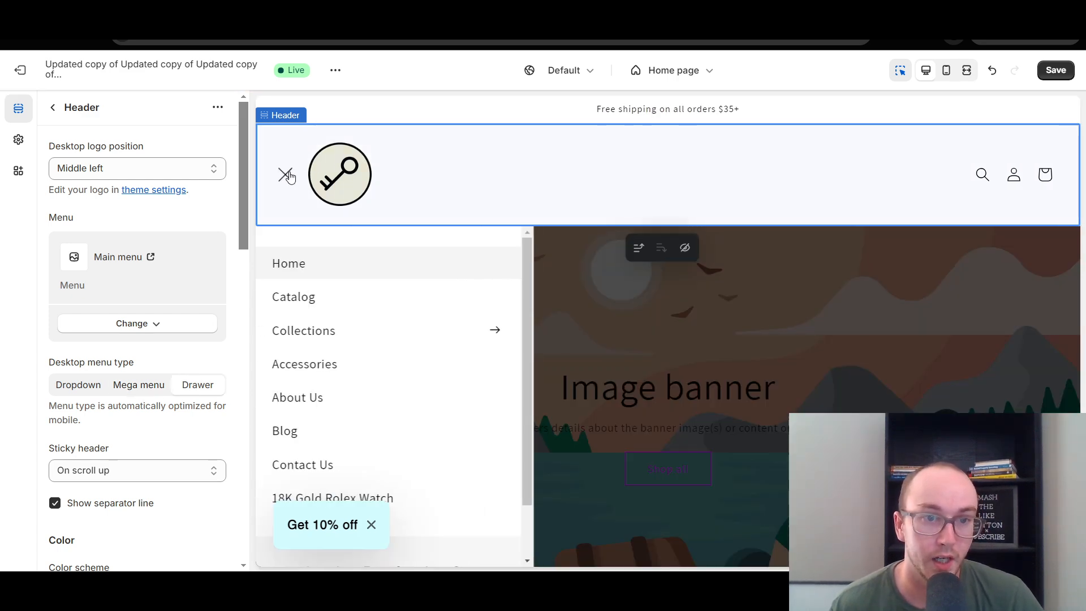
{"action": "left_click", "coordinate": [503, 342]}
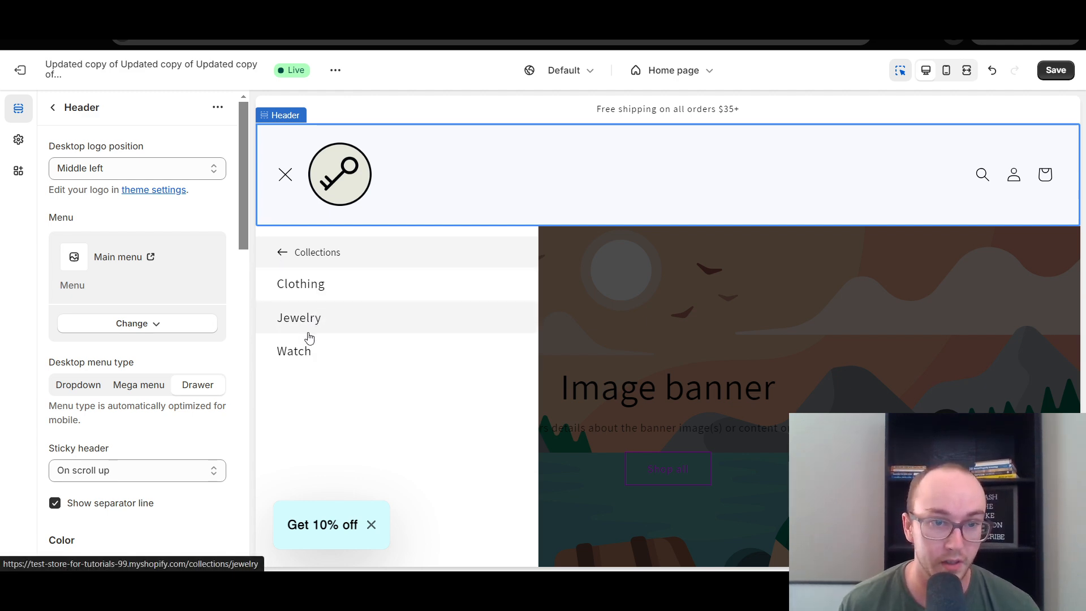
{"action": "left_click", "coordinate": [273, 261]}
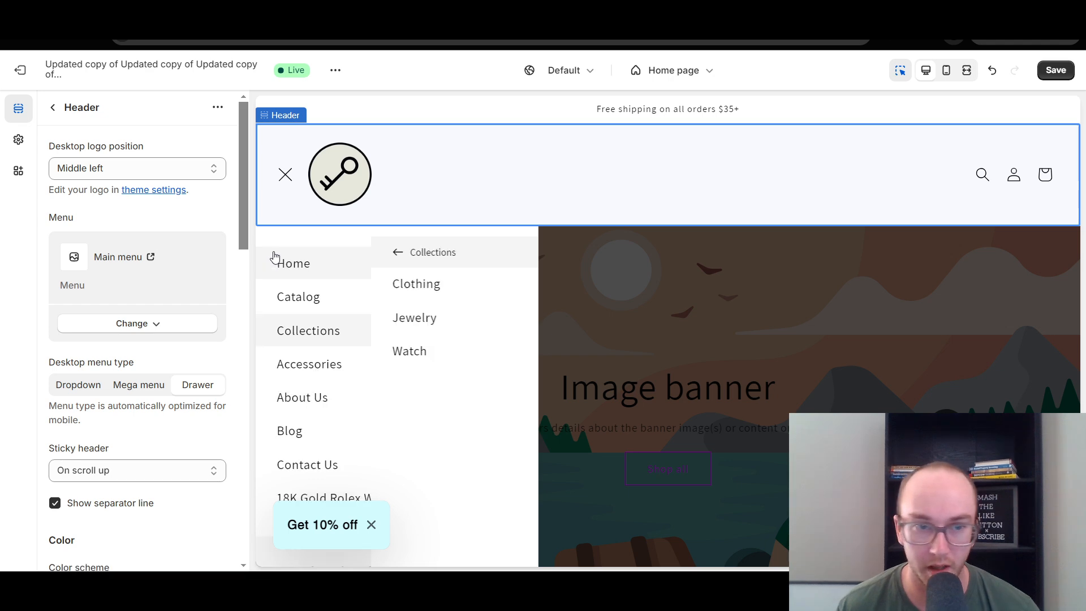
{"action": "left_click", "coordinate": [286, 174]}
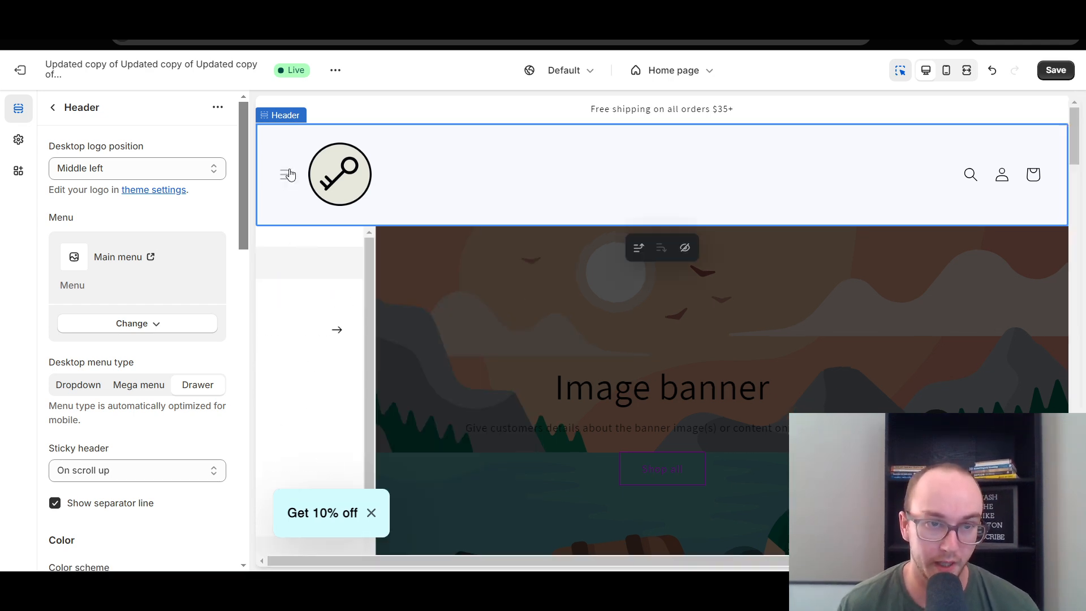
{"action": "left_click", "coordinate": [79, 387]}
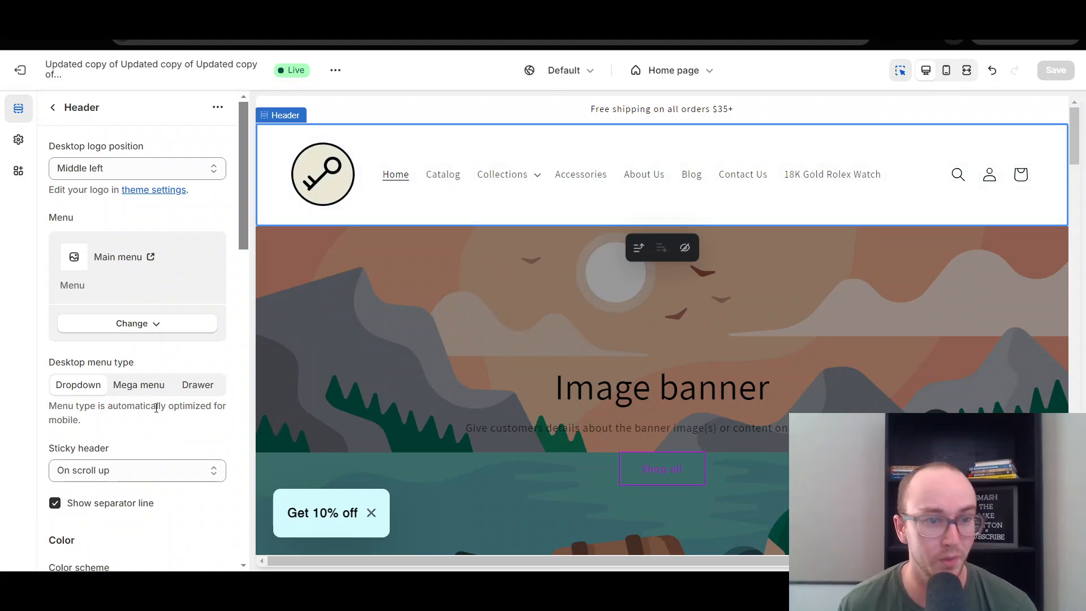
{"action": "scroll", "coordinate": [177, 359], "scroll_direction": "down", "scroll_amount": 1}
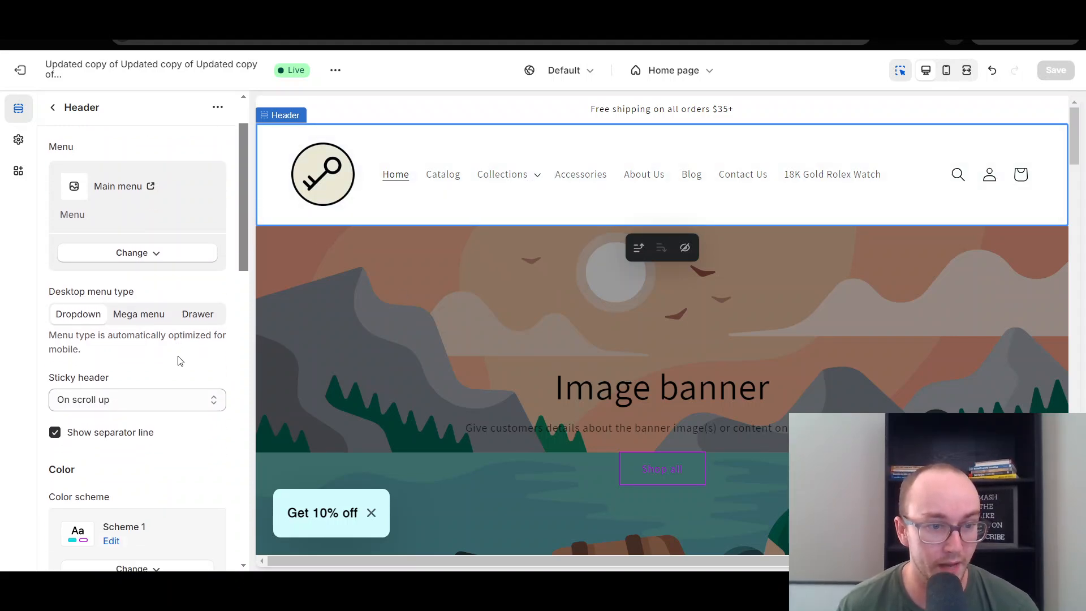
Return to the home page's section list and look over the sections that can be added below the shipping and customer service text.
{"action": "scroll", "coordinate": [177, 358], "scroll_direction": "up", "scroll_amount": 1}
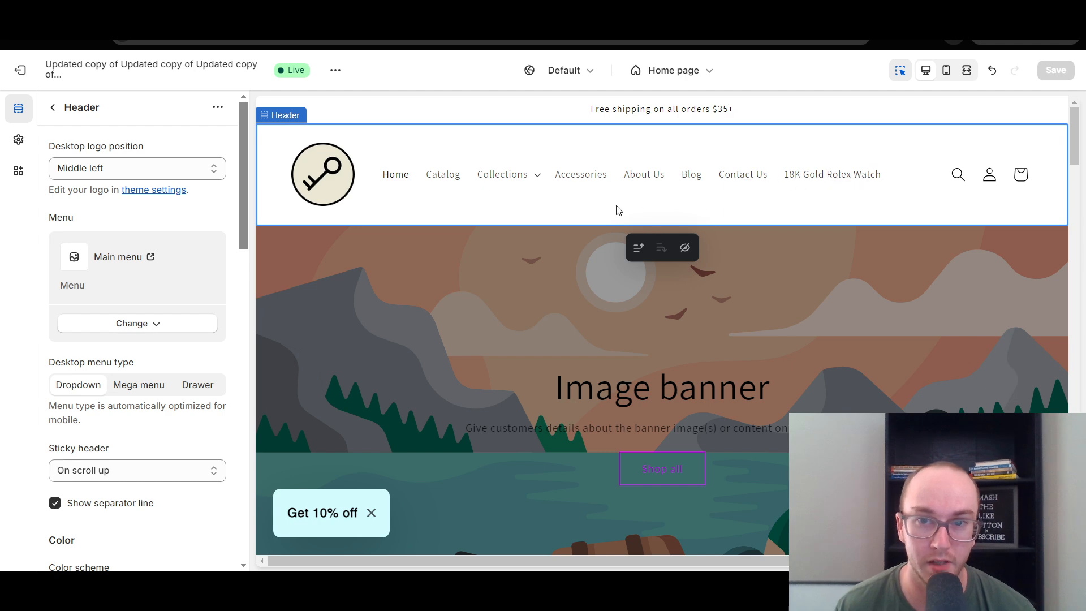
{"action": "left_click", "coordinate": [54, 110]}
{"action": "scroll", "coordinate": [1077, 144], "scroll_direction": "down", "scroll_amount": 1}
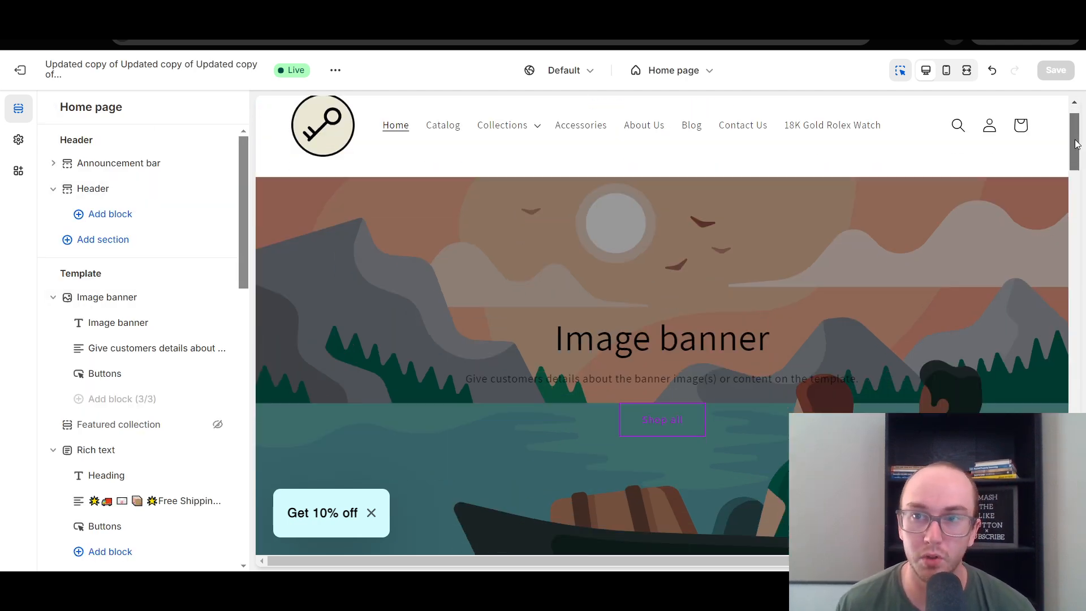
{"action": "left_click_drag", "start_coordinate": [1076, 144], "coordinate": [1073, 198]}
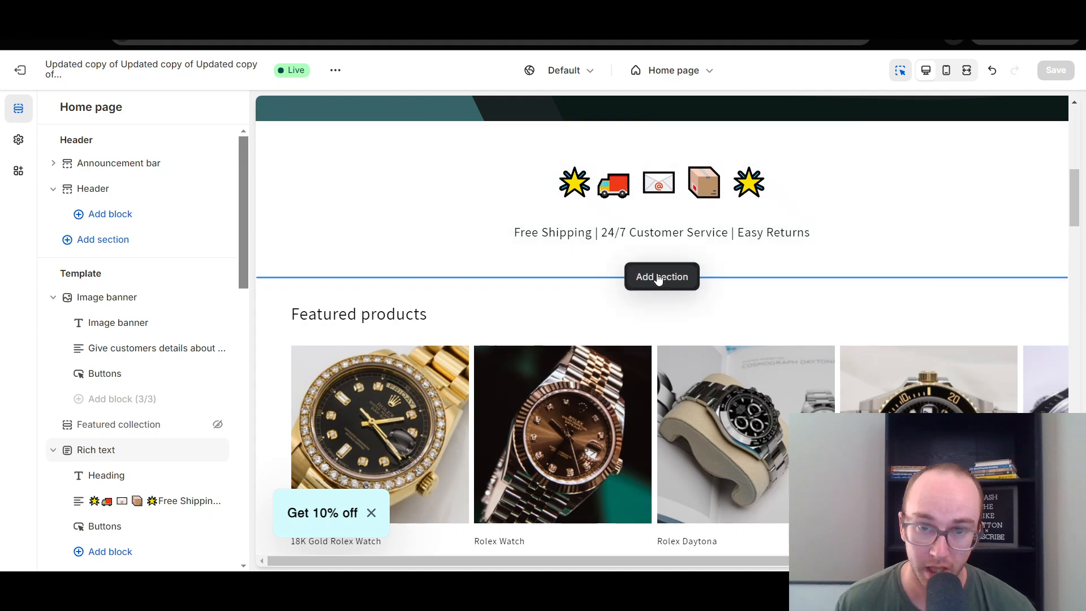
{"action": "left_click", "coordinate": [659, 279]}
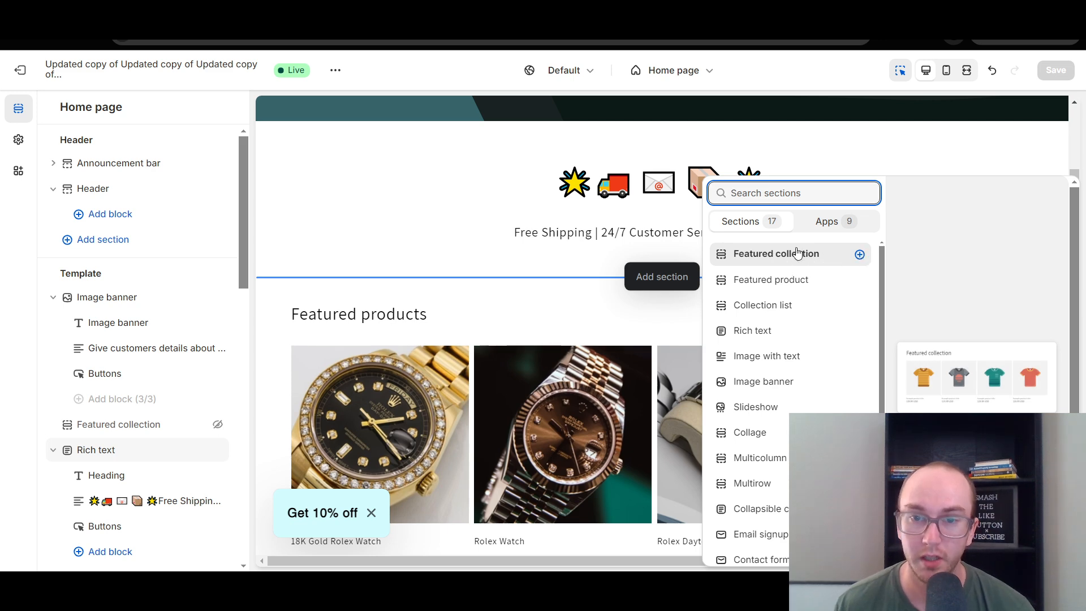
{"action": "left_click", "coordinate": [156, 274]}
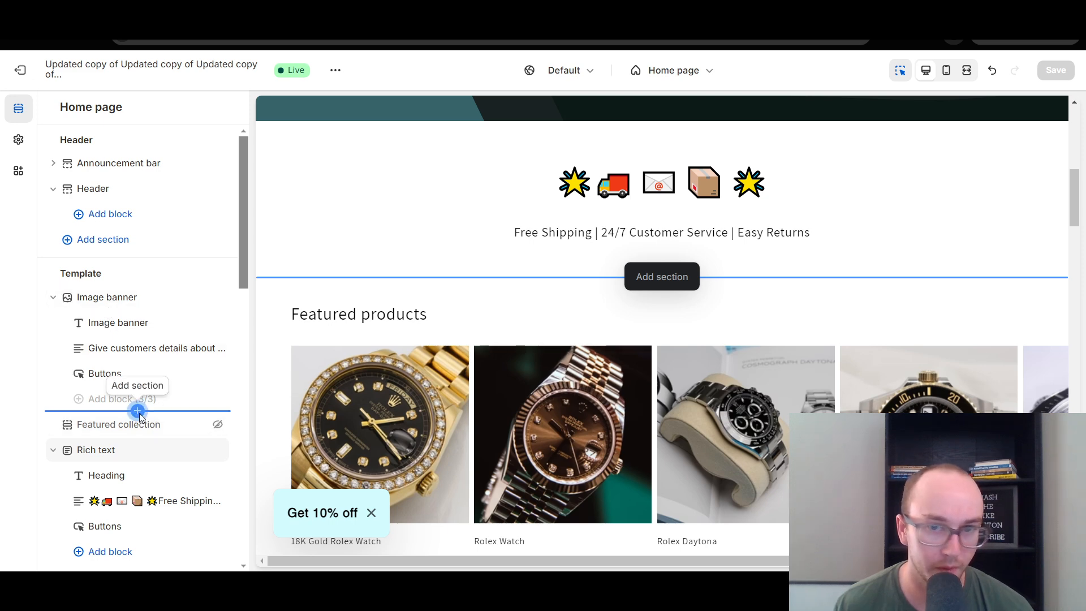
Browse the available sections and add a Featured collection section directly below the Image banner section.
{"action": "left_click", "coordinate": [139, 412]}
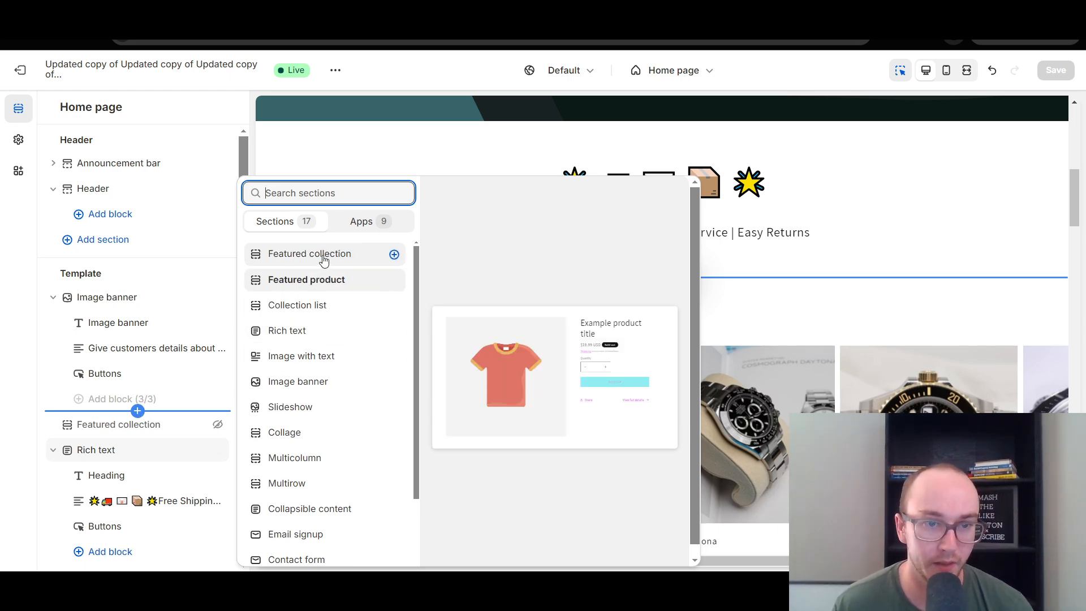
{"action": "mouse_move", "coordinate": [415, 263]}
{"action": "left_mouse_down"}
{"action": "mouse_move", "coordinate": [412, 317]}
{"action": "mouse_move", "coordinate": [410, 251]}
{"action": "left_mouse_up"}
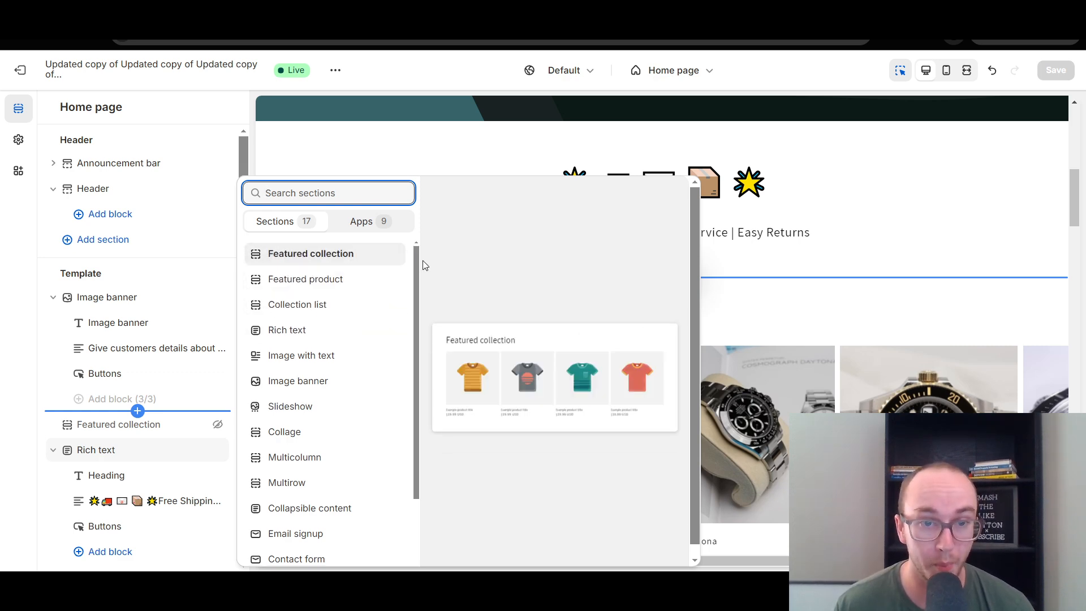
{"action": "left_click_drag", "start_coordinate": [417, 259], "coordinate": [410, 332]}
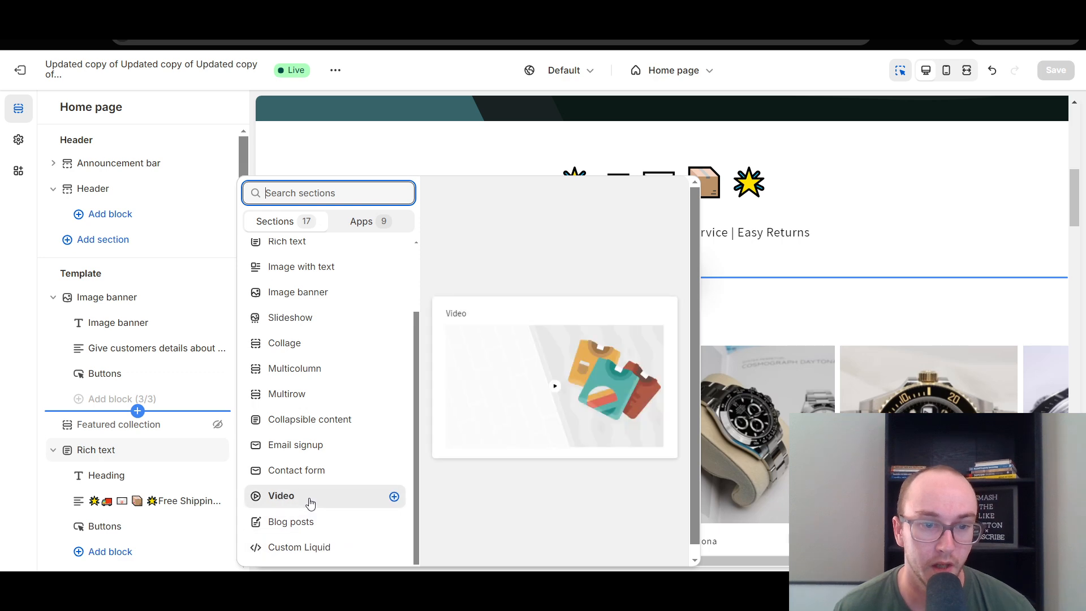
{"action": "scroll", "coordinate": [310, 481], "scroll_direction": "up", "scroll_amount": 2}
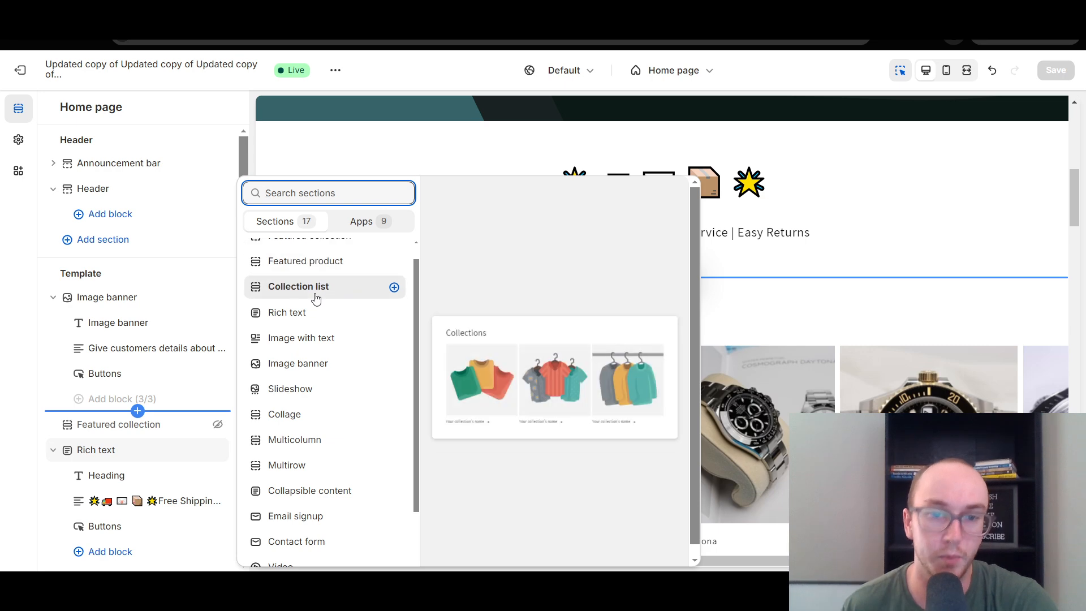
{"action": "scroll", "coordinate": [332, 294], "scroll_direction": "up", "scroll_amount": 1}
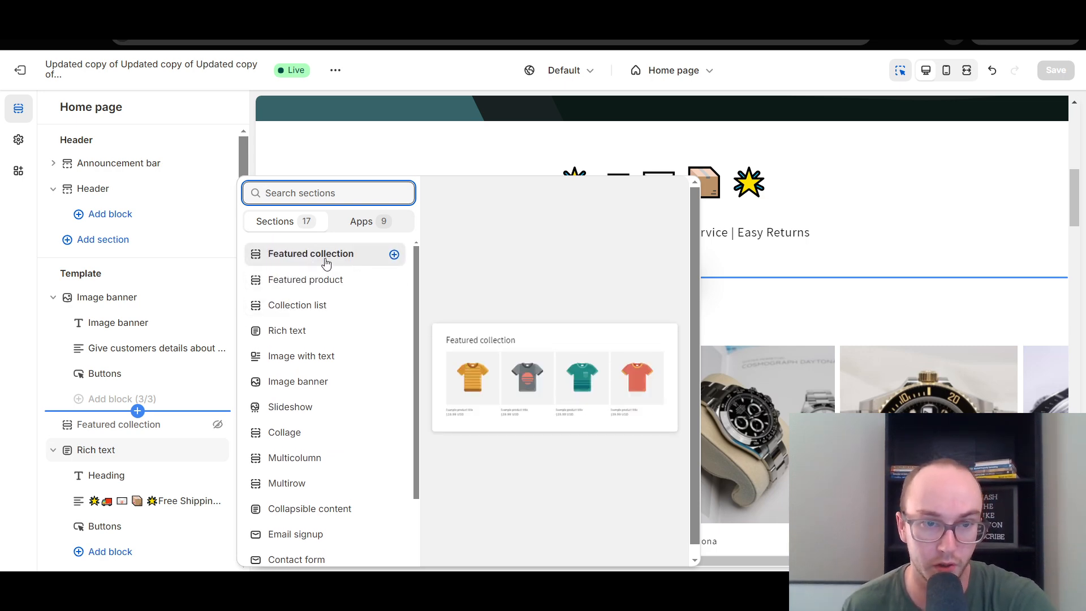
{"action": "left_click", "coordinate": [351, 256]}
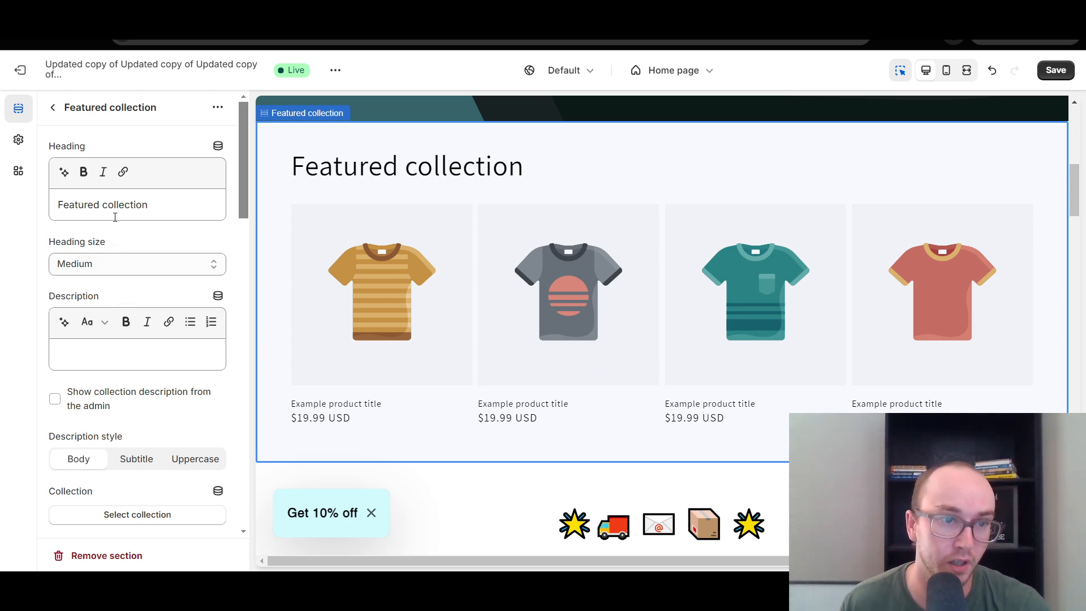
Assign the Clothing collection to the new Featured collection section and save the theme.
{"action": "scroll", "coordinate": [129, 443], "scroll_direction": "down", "scroll_amount": 5}
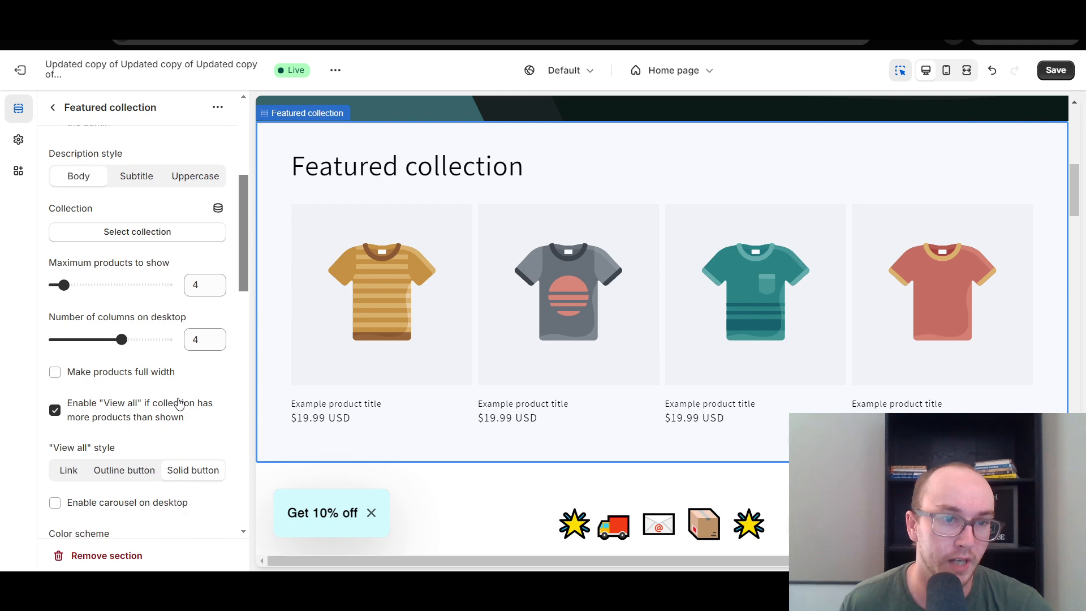
{"action": "left_click", "coordinate": [173, 234]}
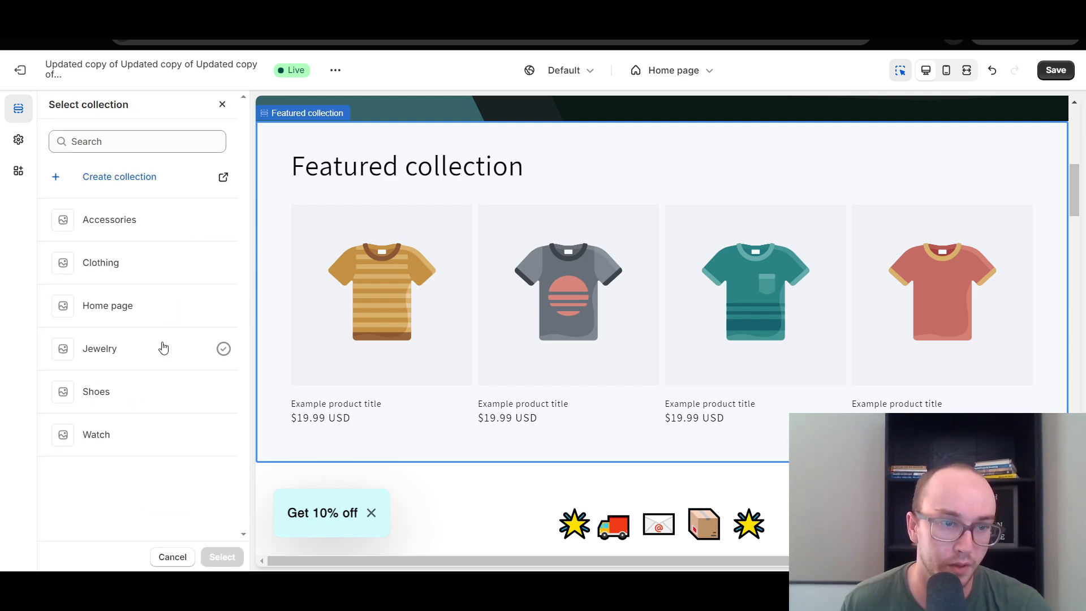
{"action": "left_click", "coordinate": [158, 262]}
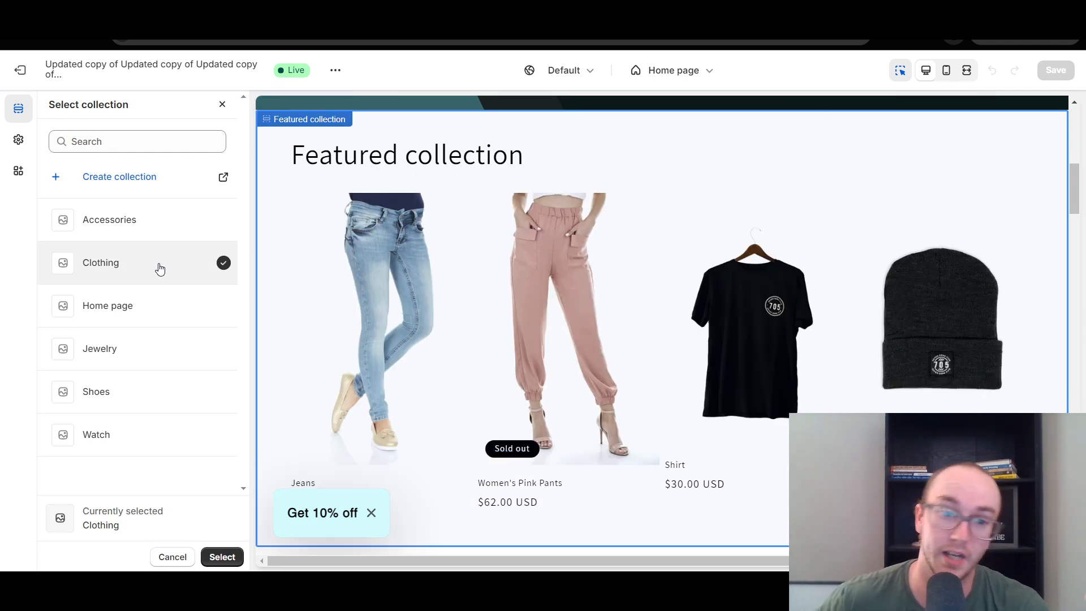
{"action": "left_click", "coordinate": [221, 557]}
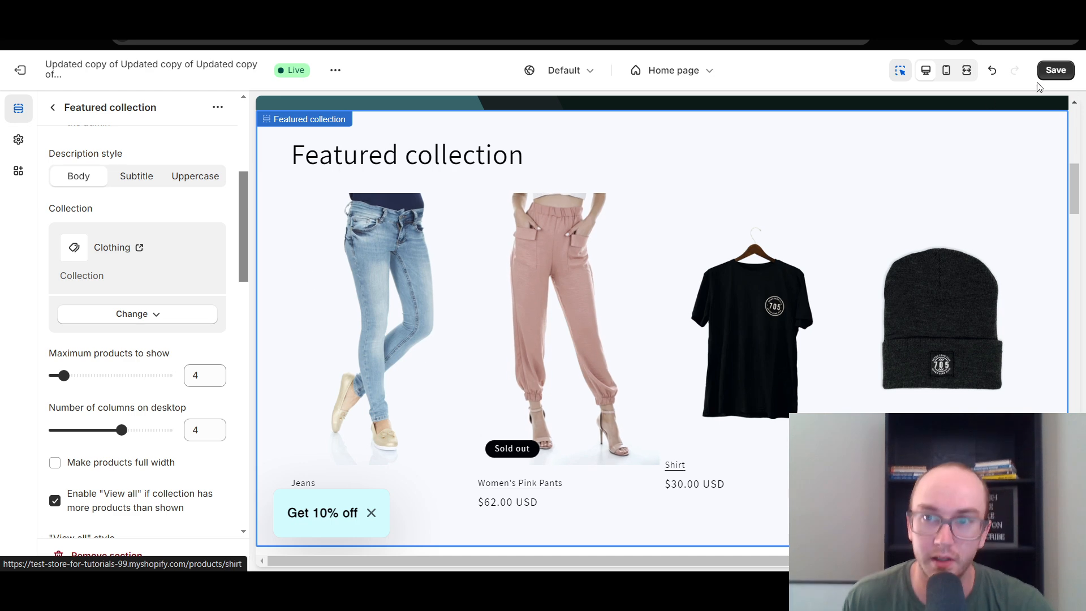
{"action": "left_click", "coordinate": [1055, 70]}
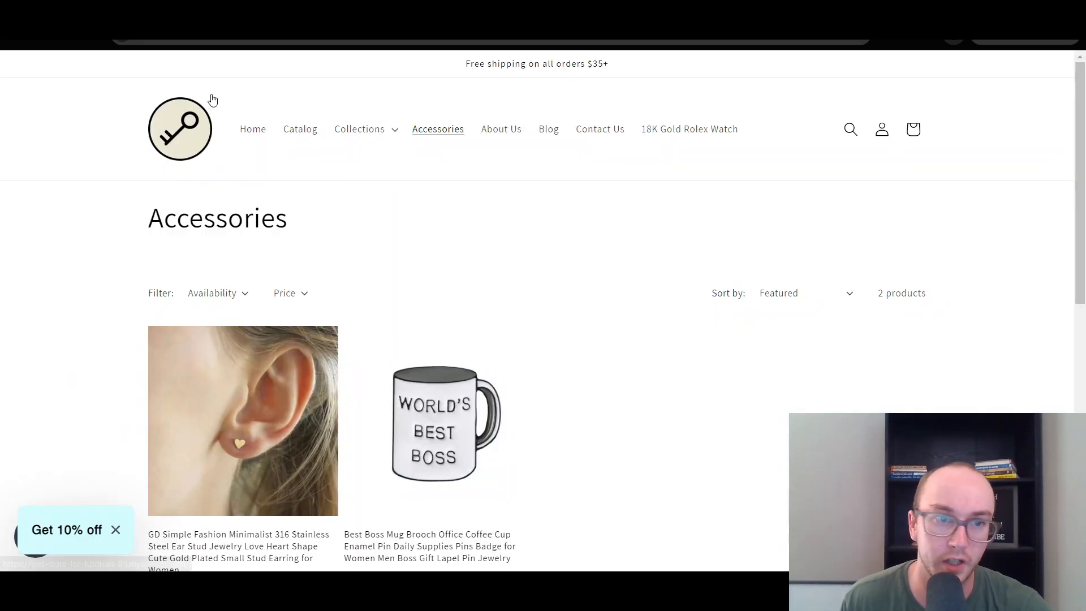
View the Featured collection section on the live storefront's home page.
{"action": "left_click", "coordinate": [252, 128]}
{"action": "scroll", "coordinate": [805, 249], "scroll_direction": "down", "scroll_amount": 7}
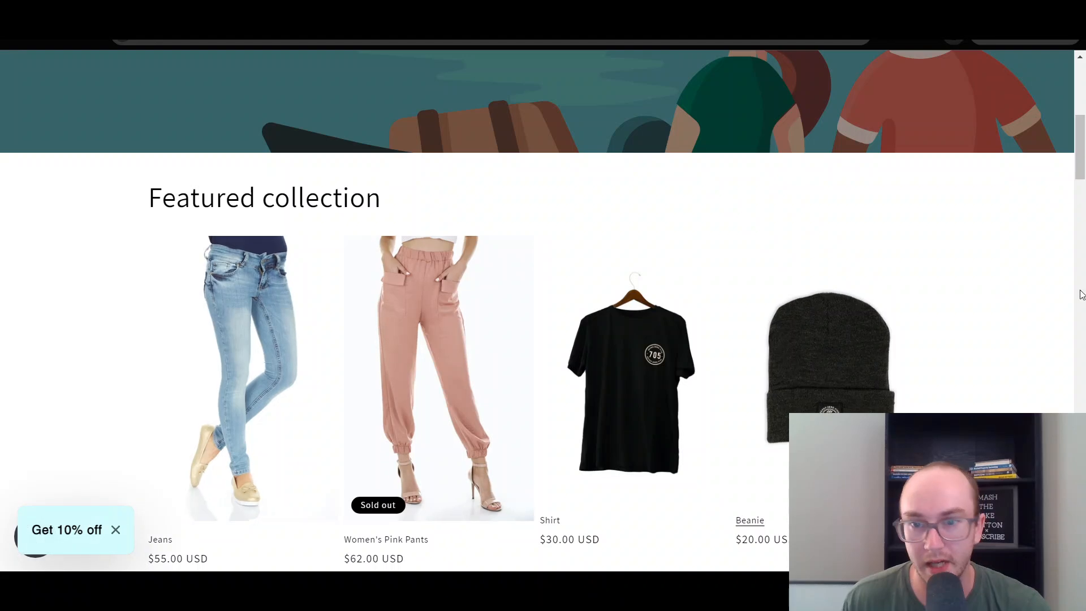
{"action": "mouse_move", "coordinate": [1081, 148]}
{"action": "left_mouse_down"}
{"action": "mouse_move", "coordinate": [1082, 196]}
{"action": "mouse_move", "coordinate": [1083, 85]}
{"action": "mouse_move", "coordinate": [1082, 162]}
{"action": "left_mouse_up"}
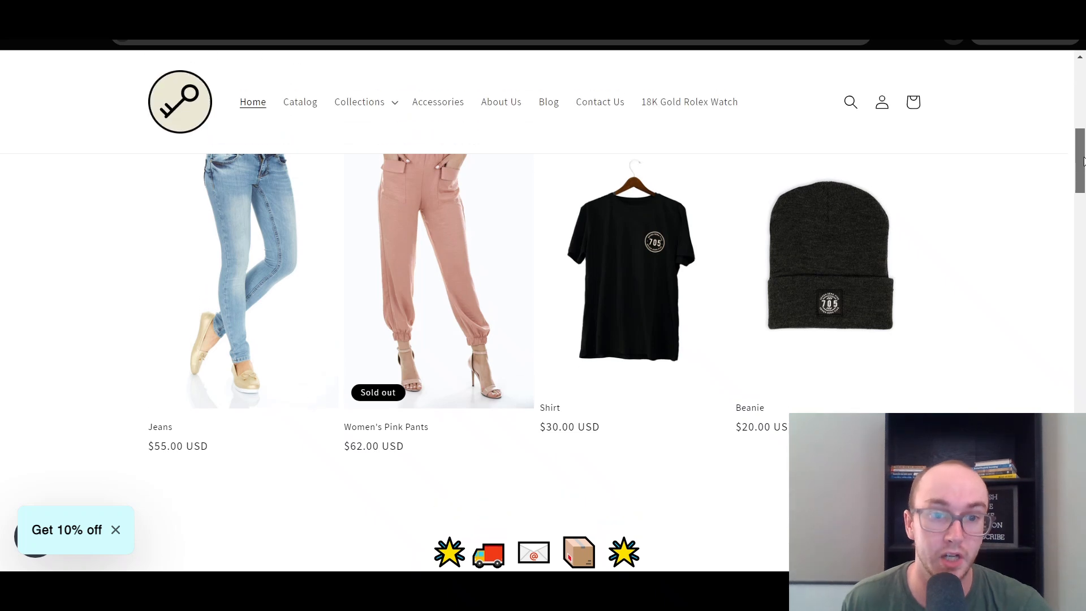
{"action": "scroll", "coordinate": [831, 261], "scroll_direction": "up", "scroll_amount": 3}
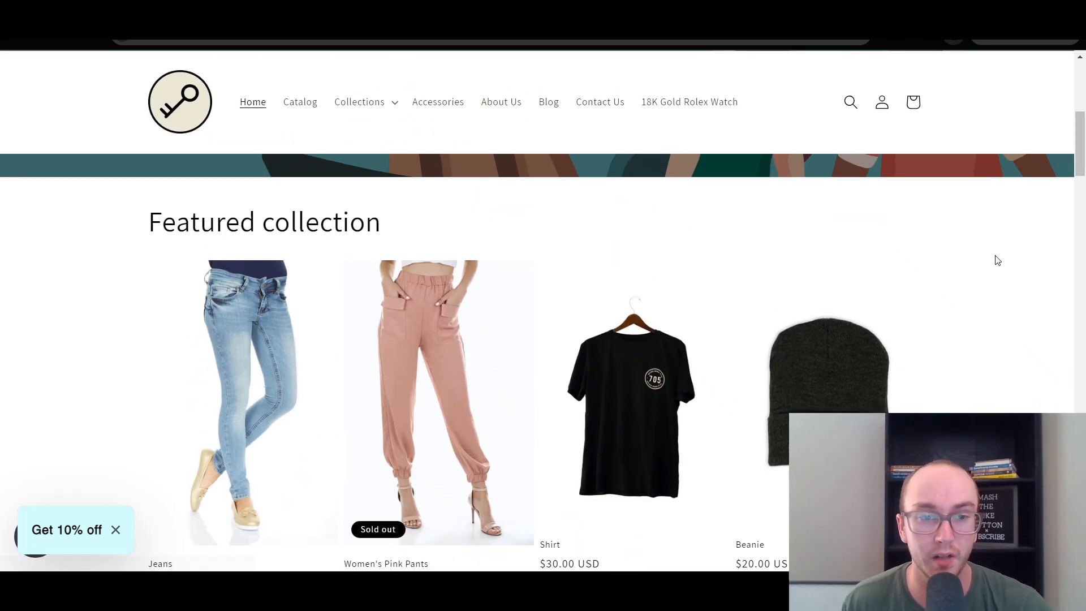
{"action": "scroll", "coordinate": [996, 259], "scroll_direction": "down", "scroll_amount": 1}
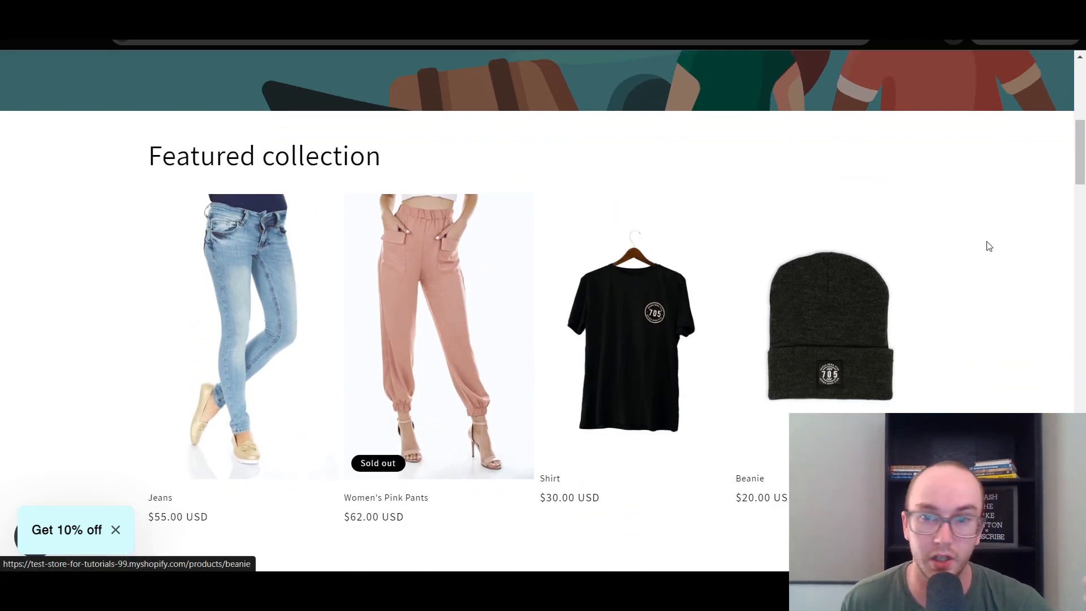
{"action": "scroll", "coordinate": [994, 245], "scroll_direction": "down", "scroll_amount": 3}
{"action": "scroll", "coordinate": [990, 245], "scroll_direction": "up", "scroll_amount": 3}
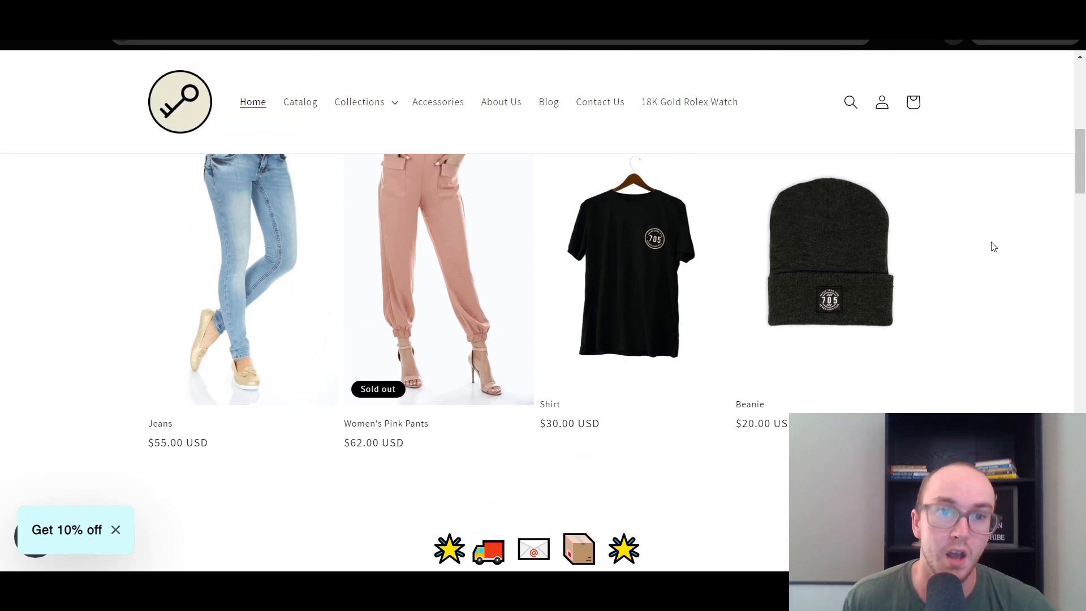
Return to the theme editor and try the full-width product option on the Featured collection section, then turn it off.
{"action": "left_click", "coordinate": [226, 12]}
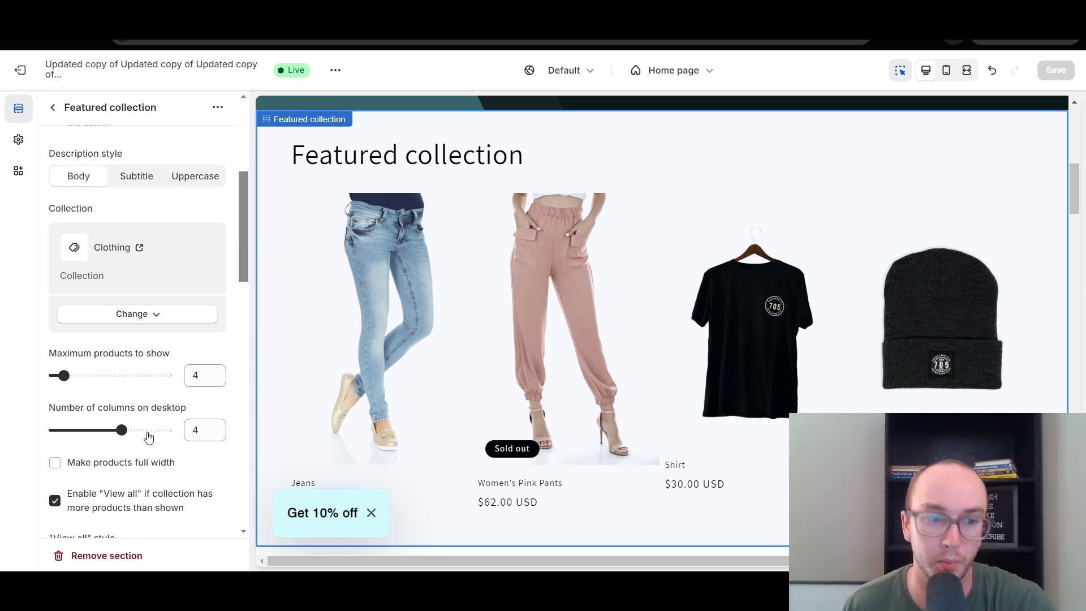
{"action": "left_click", "coordinate": [130, 465]}
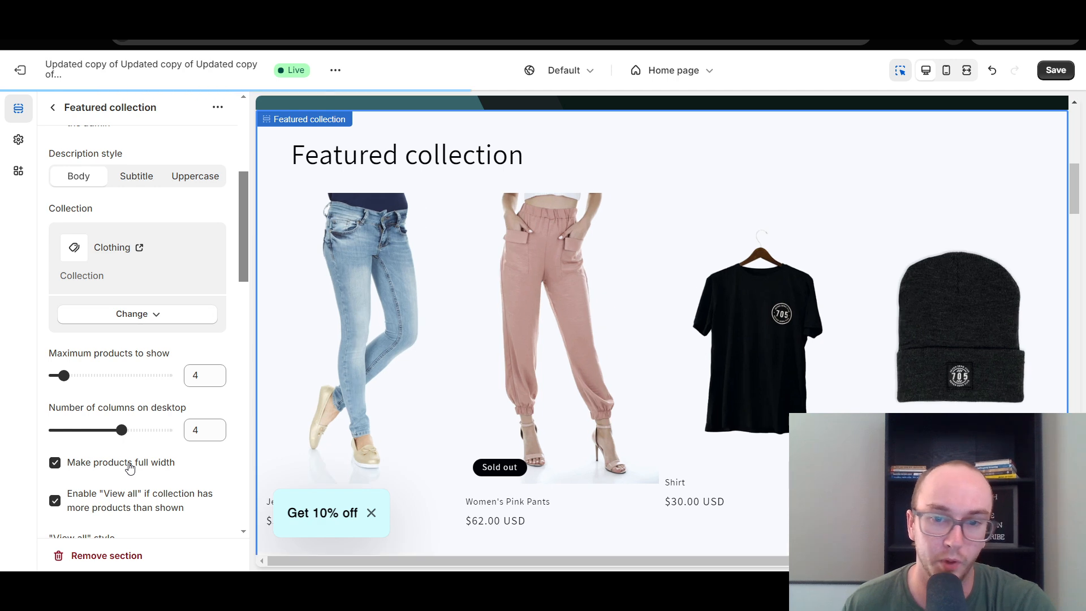
{"action": "left_click", "coordinate": [129, 465]}
Try the Square and Portrait image ratios for the Featured collection's product cards and switch back to Adapt to image.
{"action": "left_click_drag", "start_coordinate": [242, 271], "coordinate": [239, 385]}
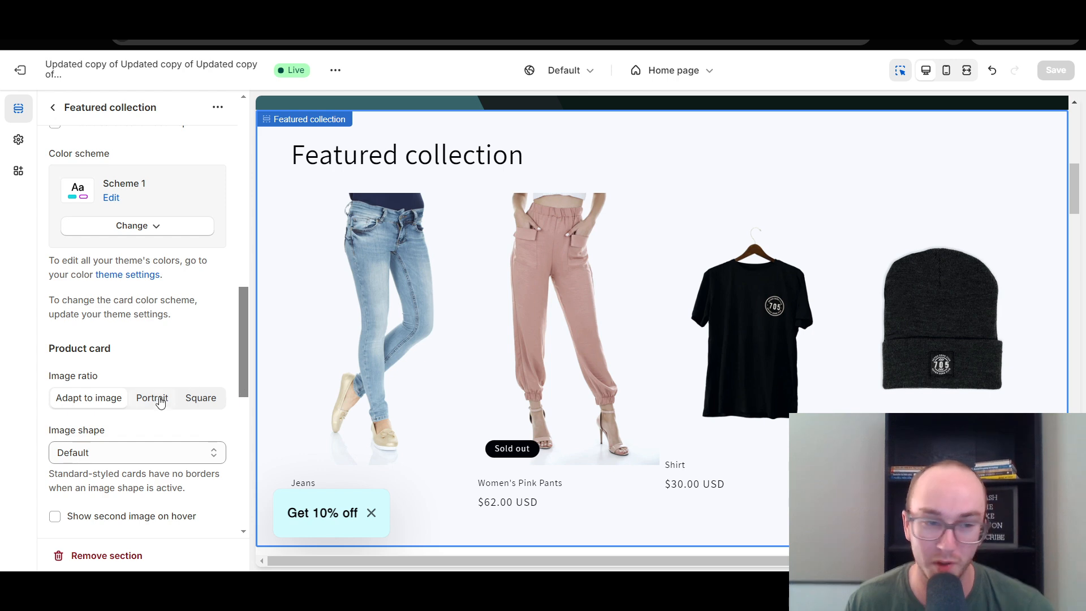
{"action": "left_click", "coordinate": [195, 400]}
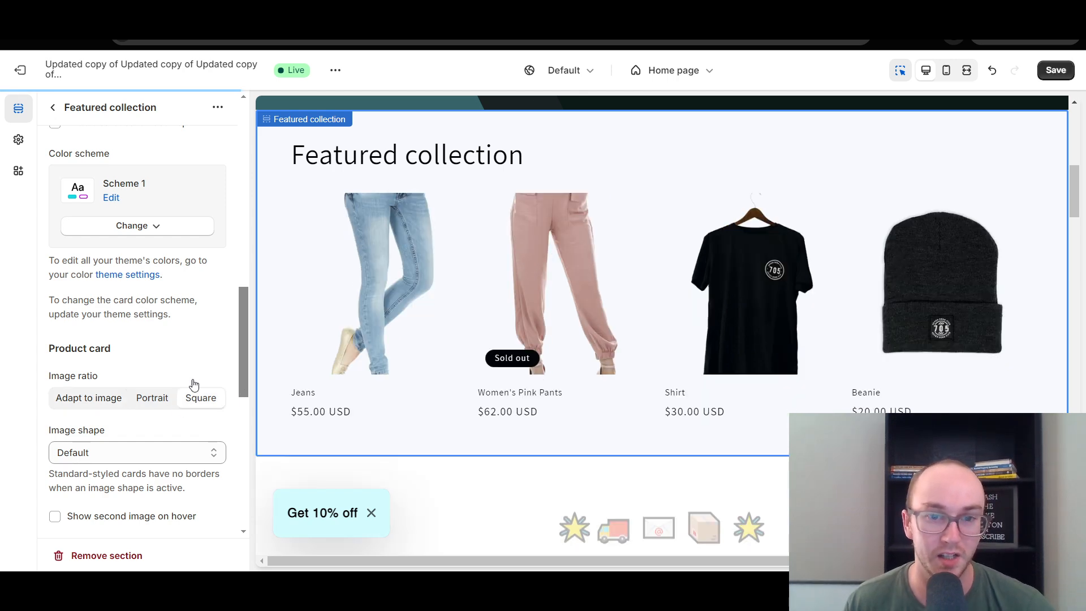
{"action": "left_click", "coordinate": [148, 399]}
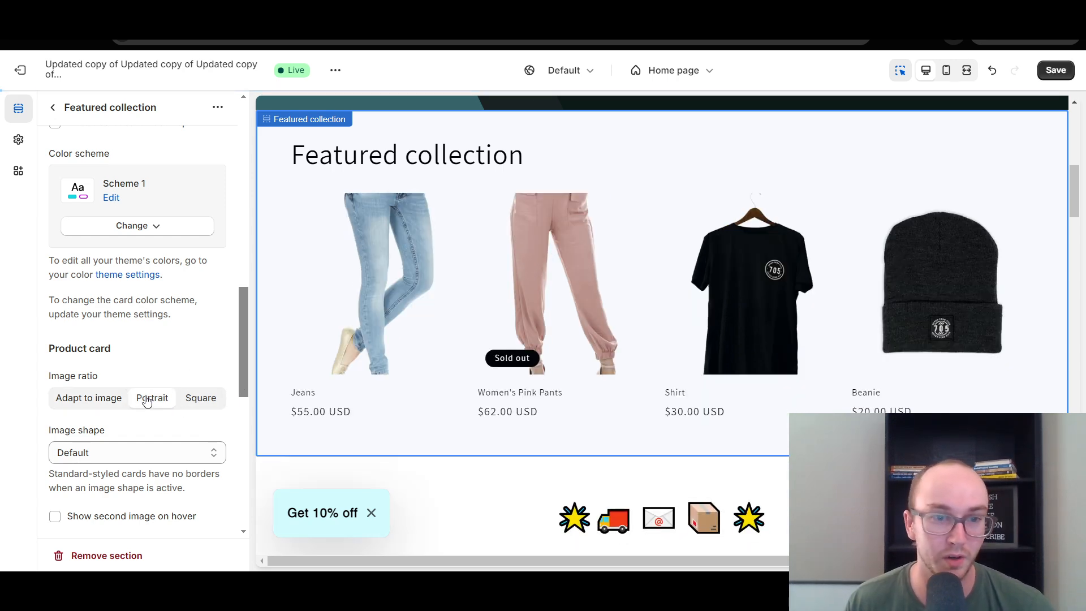
{"action": "left_click", "coordinate": [204, 399]}
{"action": "left_click", "coordinate": [108, 406]}
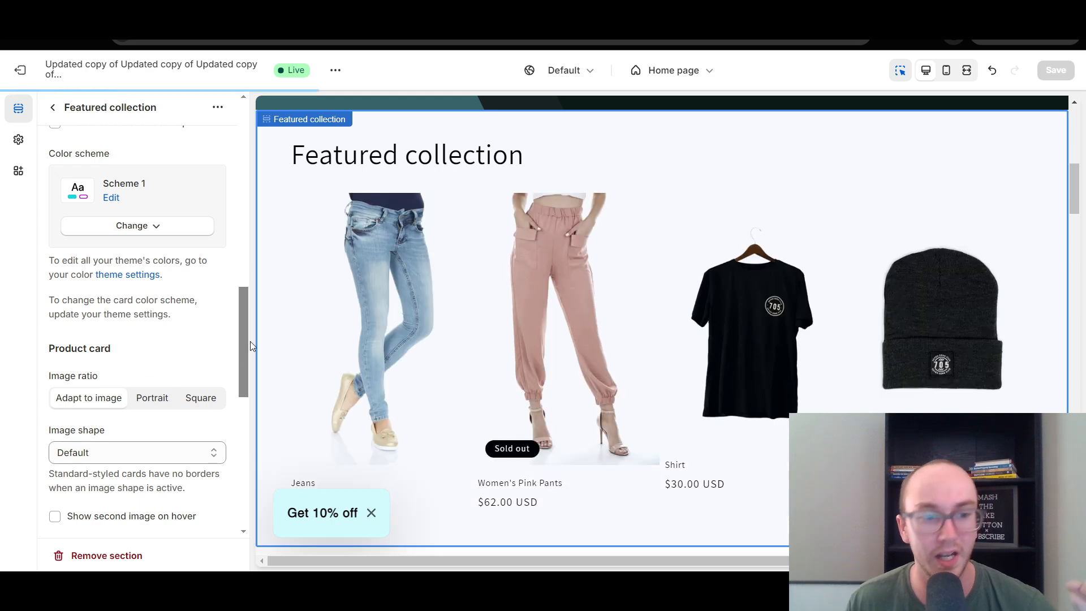
Try the Blob and Round image shapes for the Featured collection's product cards and restore the Default shape.
{"action": "left_click", "coordinate": [167, 464]}
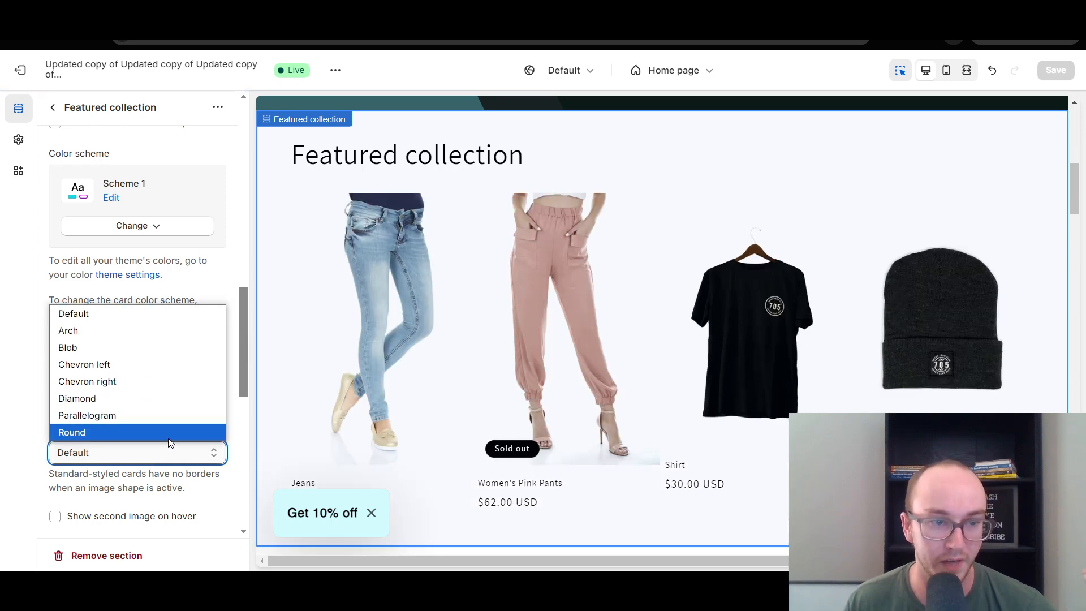
{"action": "left_click", "coordinate": [175, 347]}
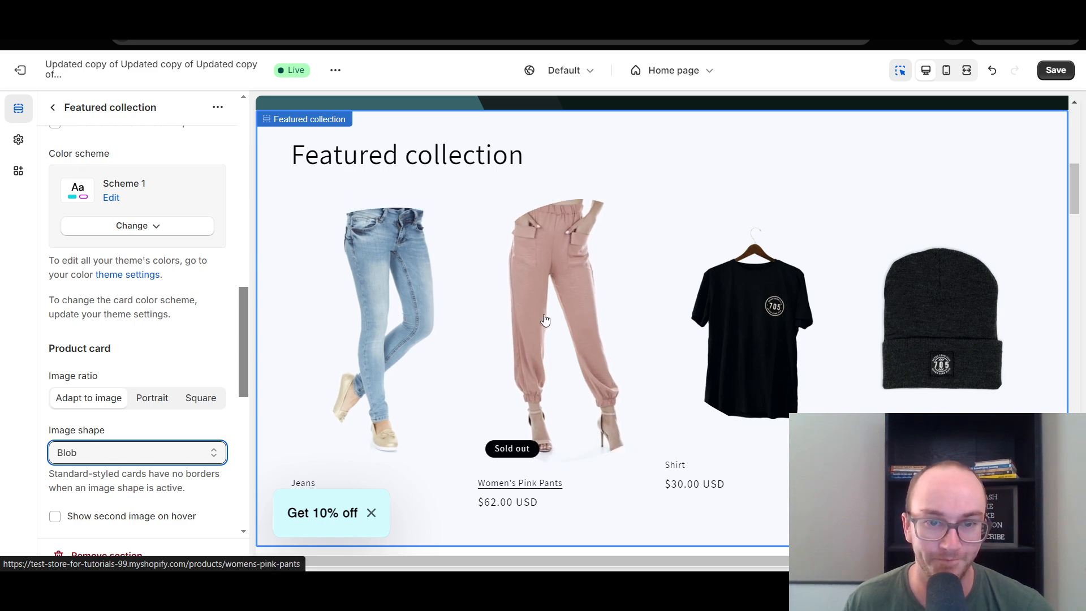
{"action": "left_click", "coordinate": [199, 462]}
{"action": "left_click", "coordinate": [185, 430]}
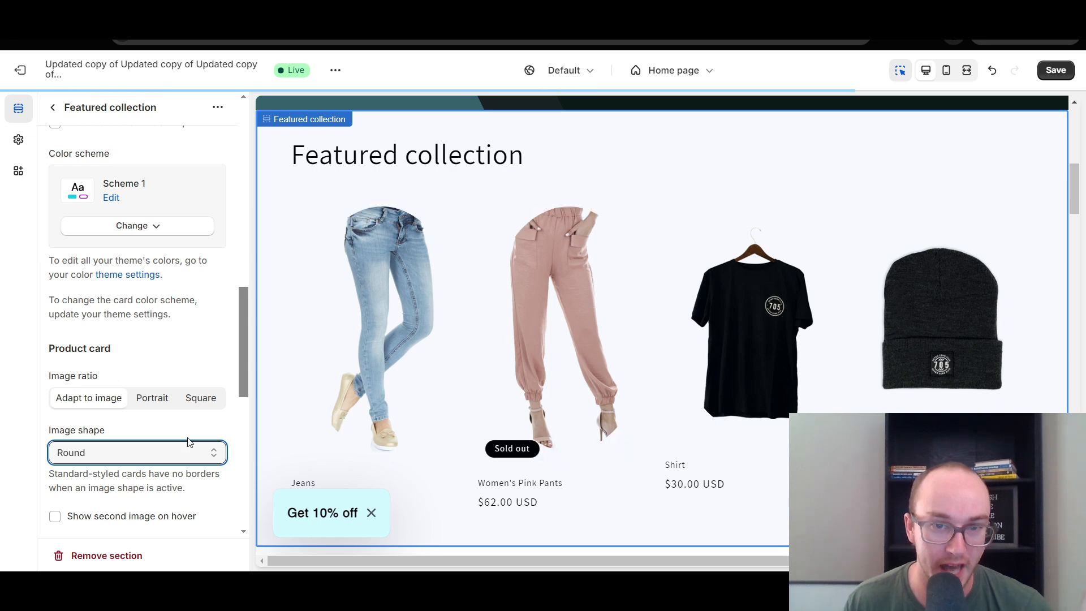
{"action": "left_click", "coordinate": [116, 452]}
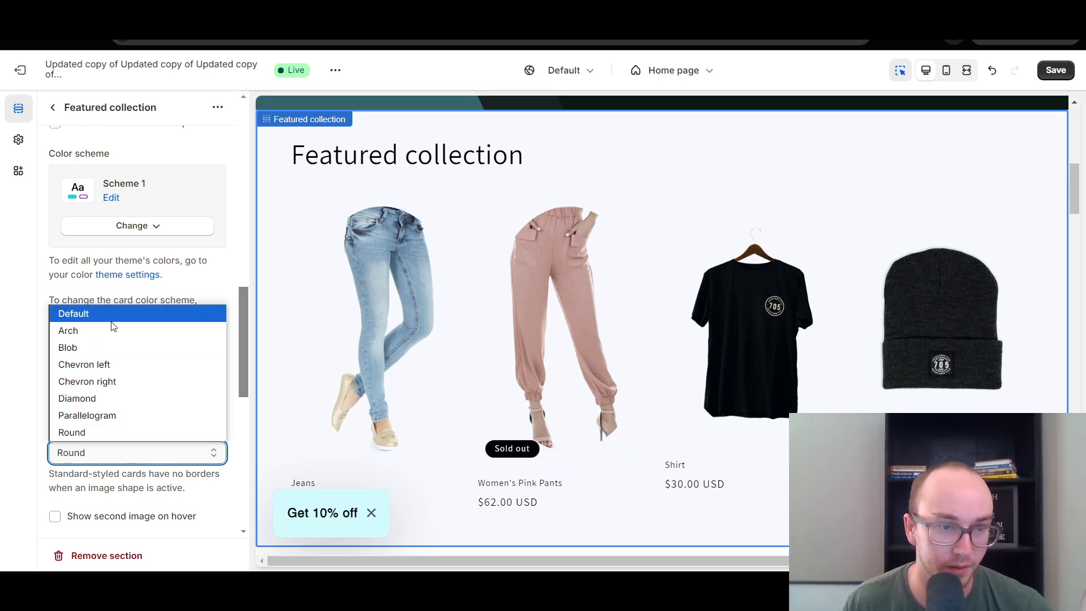
{"action": "left_click", "coordinate": [142, 313]}
Add a Collection list section between the Featured products section and the "Talk about your brand" Rich text section.
{"action": "left_click_drag", "start_coordinate": [243, 344], "coordinate": [236, 151]}
{"action": "left_click", "coordinate": [54, 107]}
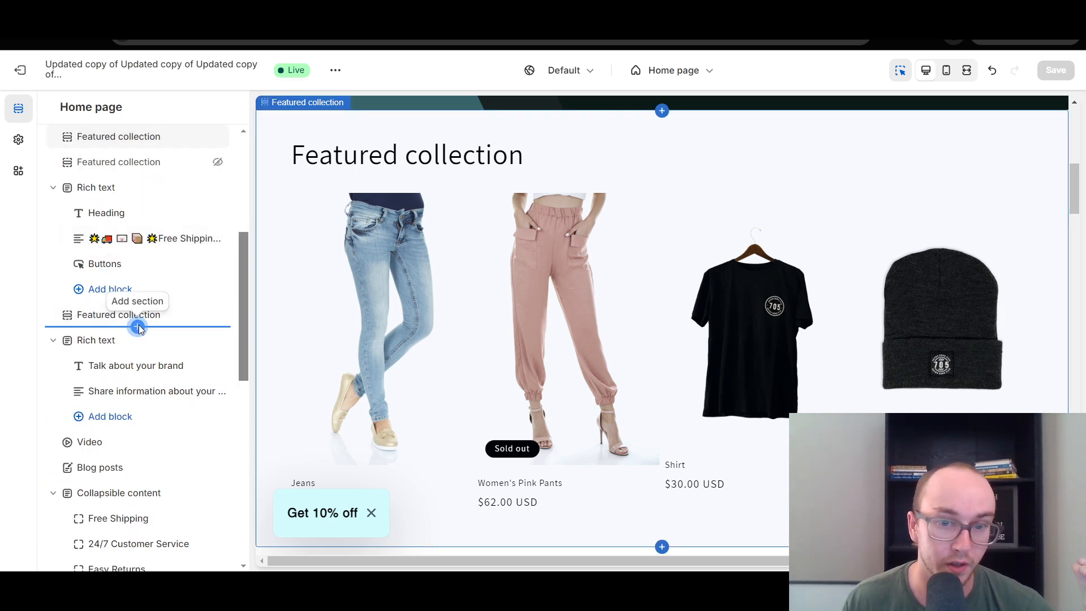
{"action": "left_click", "coordinate": [139, 328]}
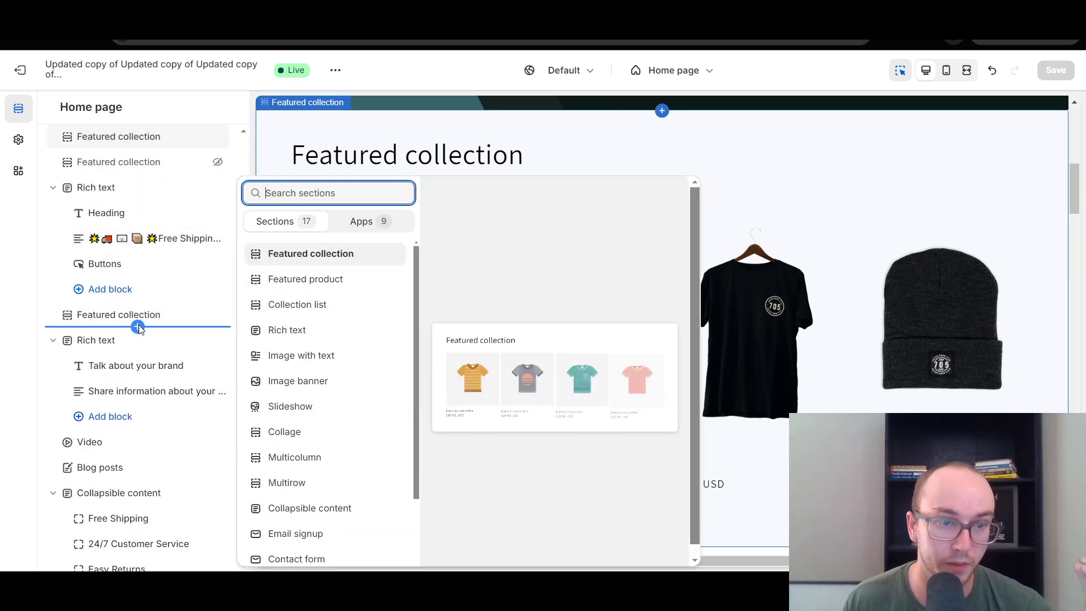
{"action": "left_click", "coordinate": [316, 312]}
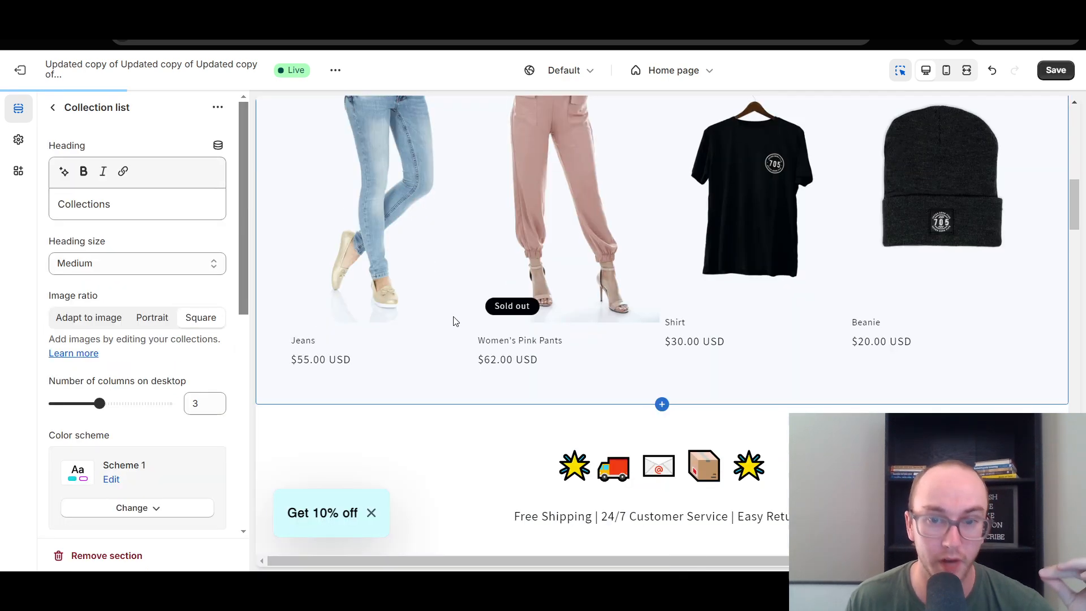
{"action": "scroll", "coordinate": [453, 316], "scroll_direction": "up", "scroll_amount": 5}
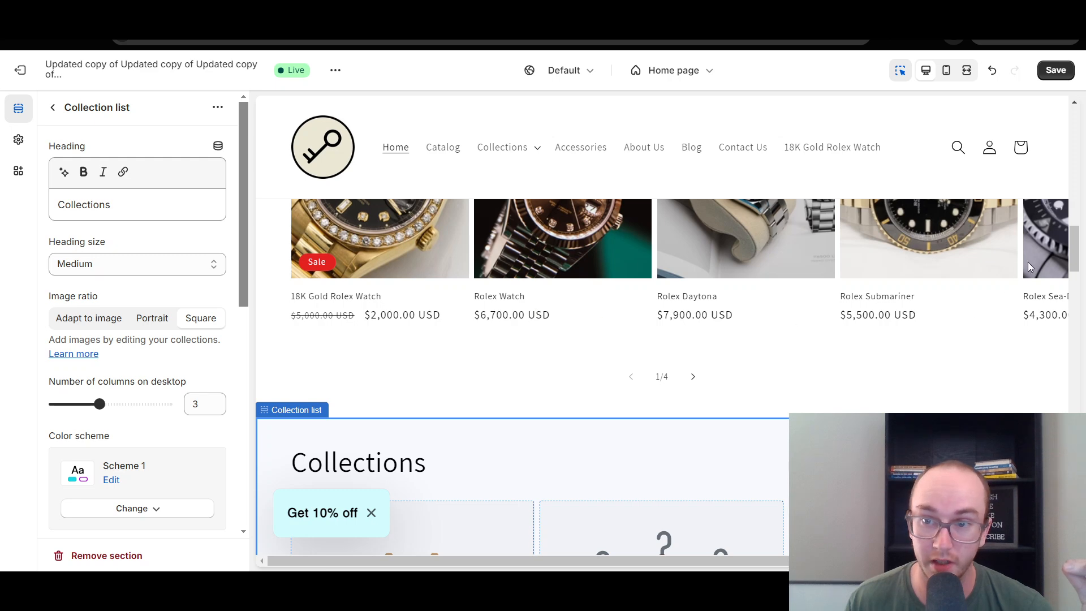
Examine the Collection list section's layout and mobile settings and its placeholder collection blocks.
{"action": "left_click_drag", "start_coordinate": [1063, 260], "coordinate": [1062, 296]}
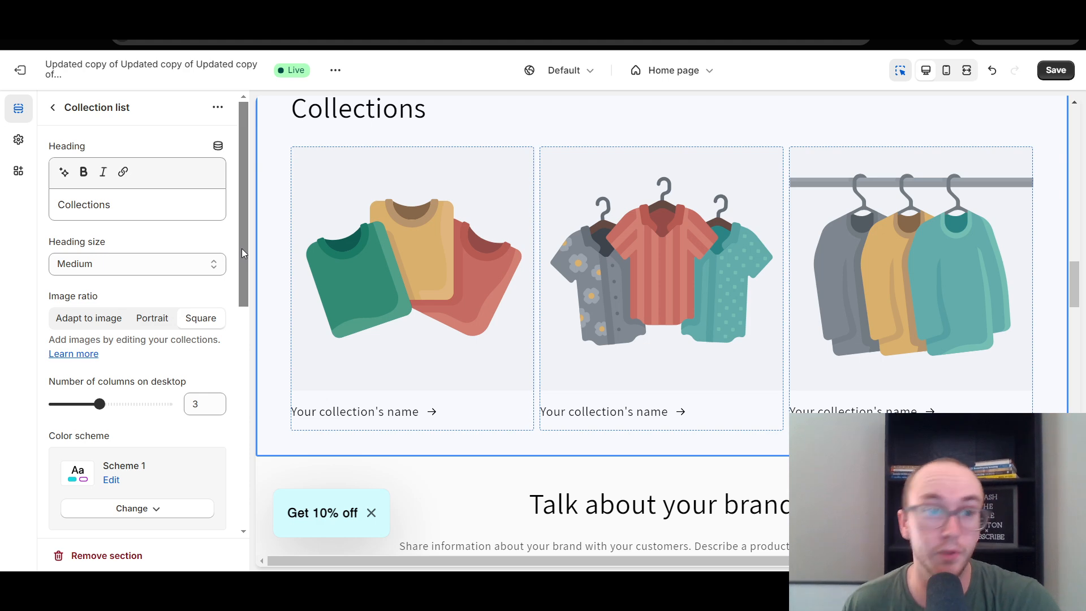
{"action": "left_click_drag", "start_coordinate": [242, 249], "coordinate": [245, 276]}
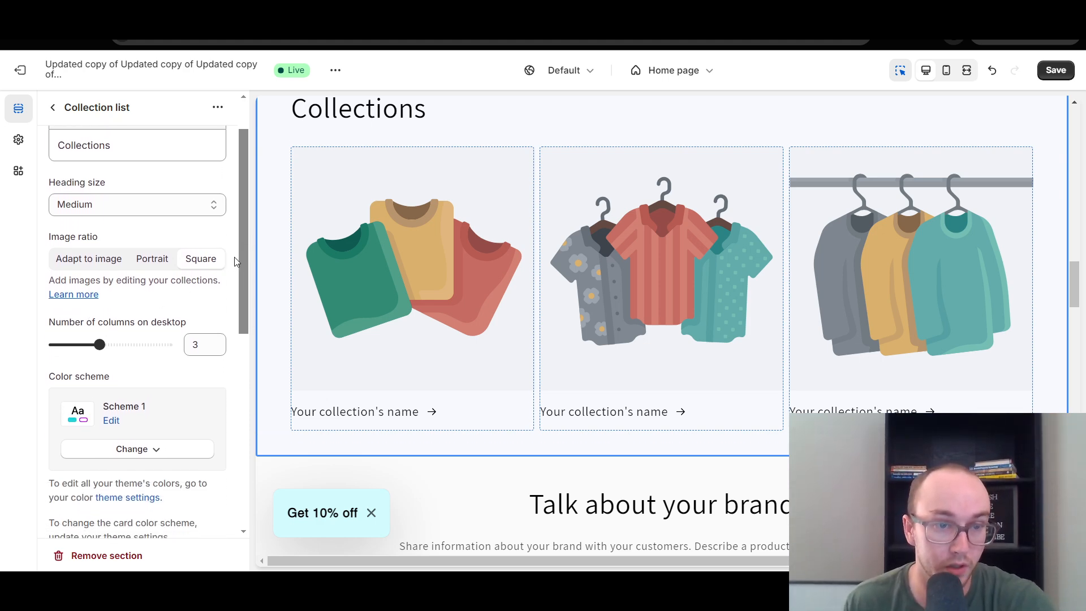
{"action": "scroll", "coordinate": [236, 282], "scroll_direction": "down", "scroll_amount": 5}
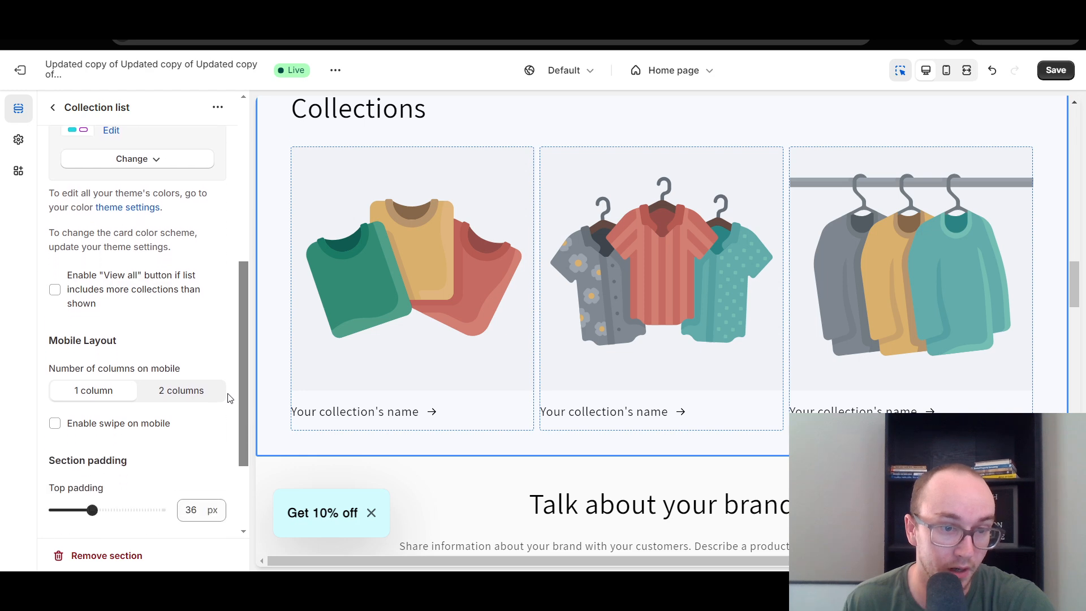
{"action": "scroll", "coordinate": [229, 398], "scroll_direction": "down", "scroll_amount": 1}
{"action": "left_click_drag", "start_coordinate": [243, 386], "coordinate": [239, 217]}
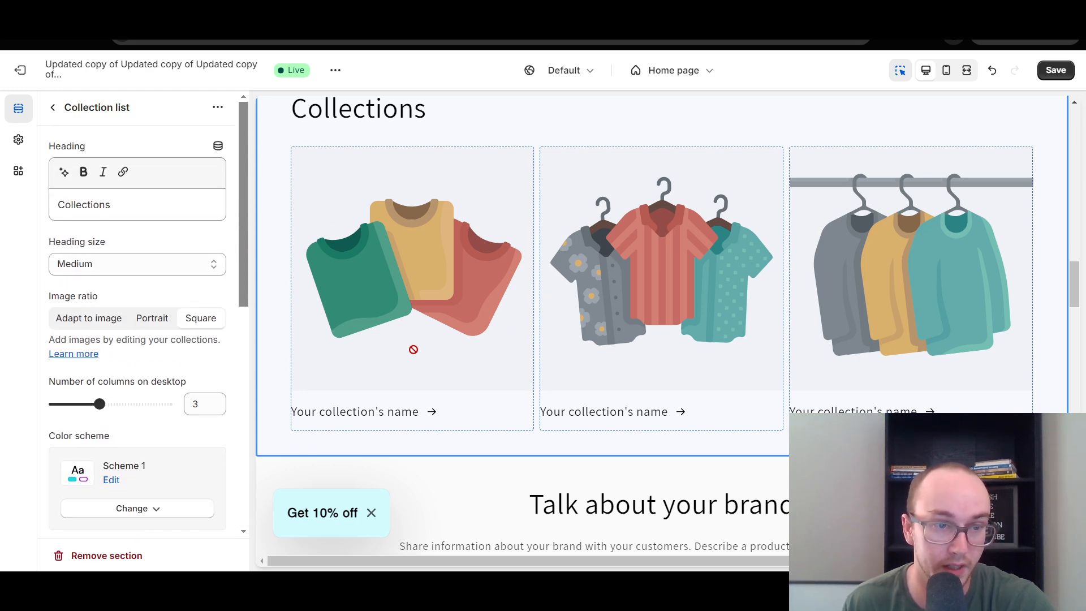
{"action": "left_click", "coordinate": [413, 349]}
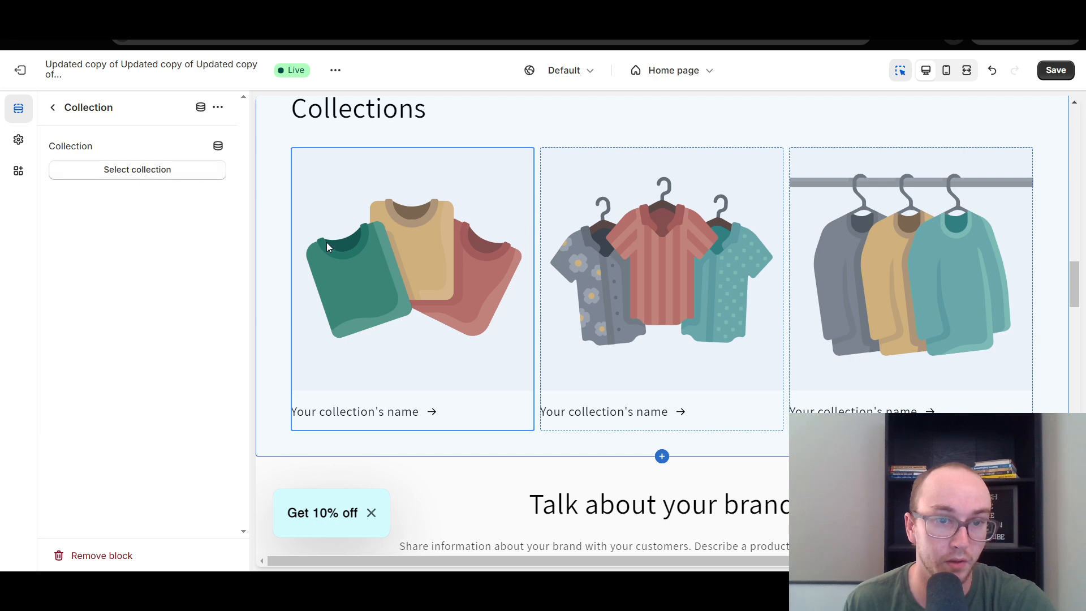
{"action": "left_click", "coordinate": [671, 280]}
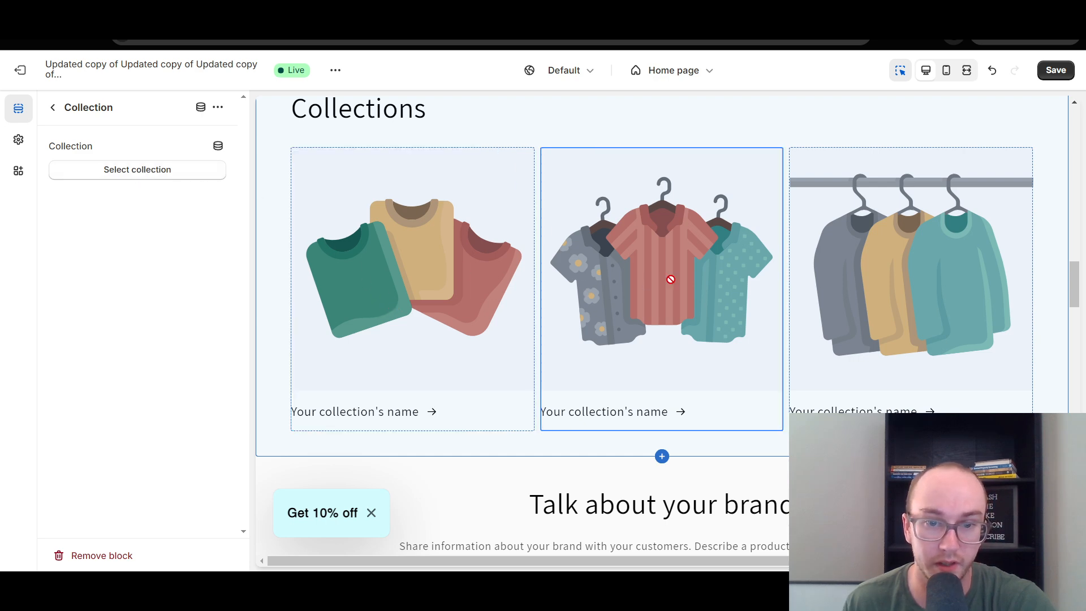
{"action": "left_click", "coordinate": [439, 259]}
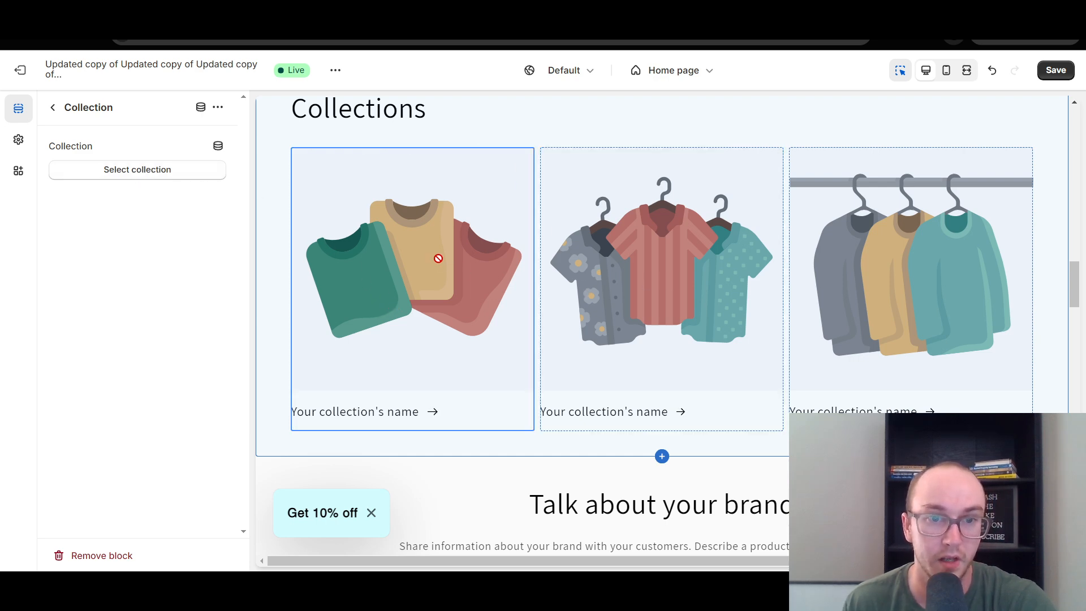
{"action": "left_click", "coordinate": [630, 446]}
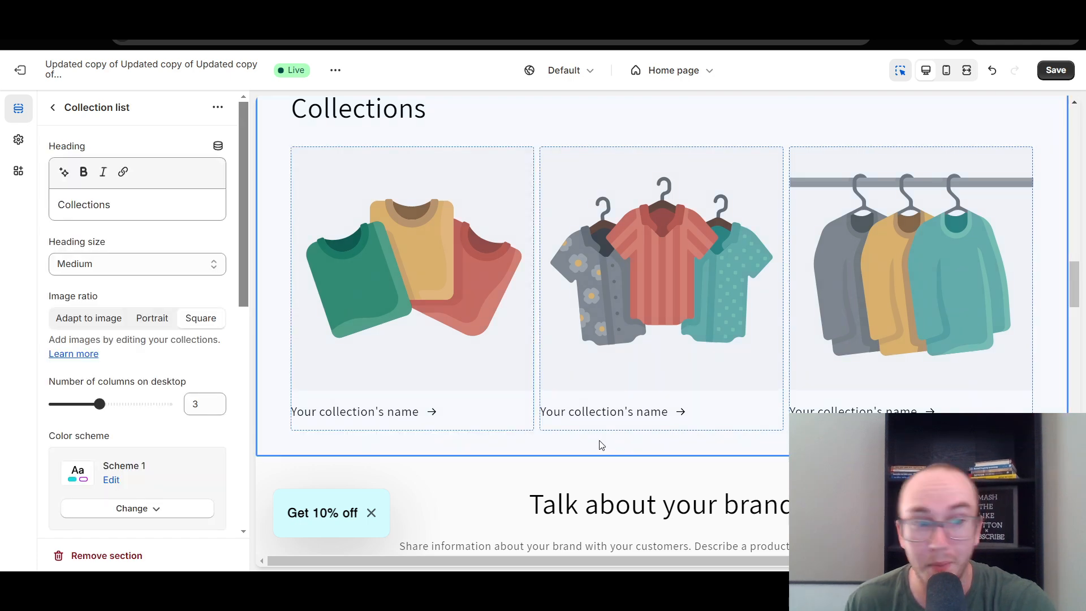
{"action": "scroll", "coordinate": [307, 271], "scroll_direction": "up", "scroll_amount": 1}
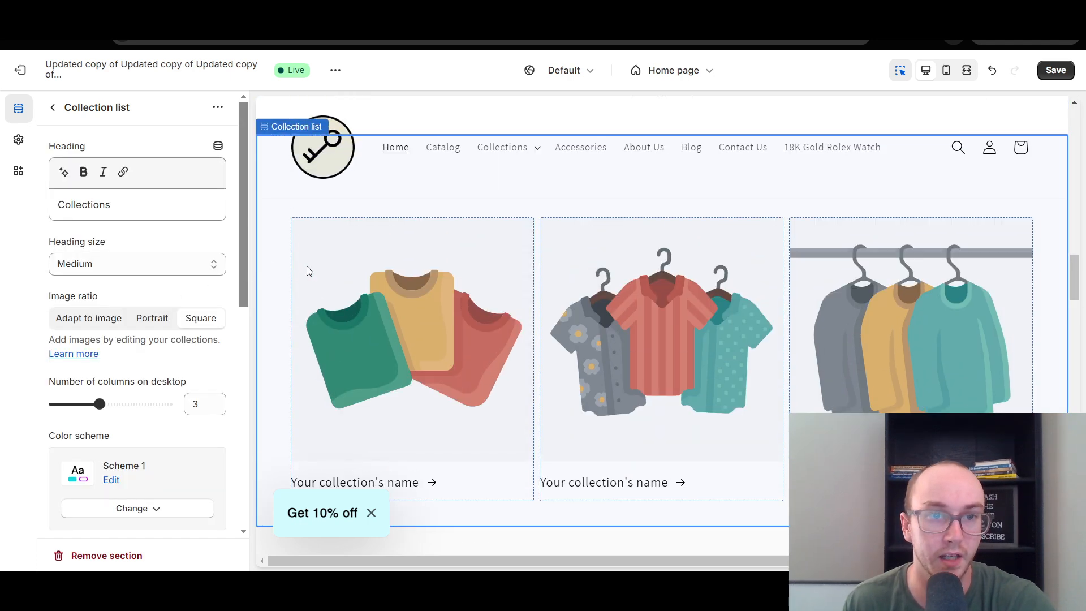
{"action": "scroll", "coordinate": [1081, 281], "scroll_direction": "up", "scroll_amount": 1}
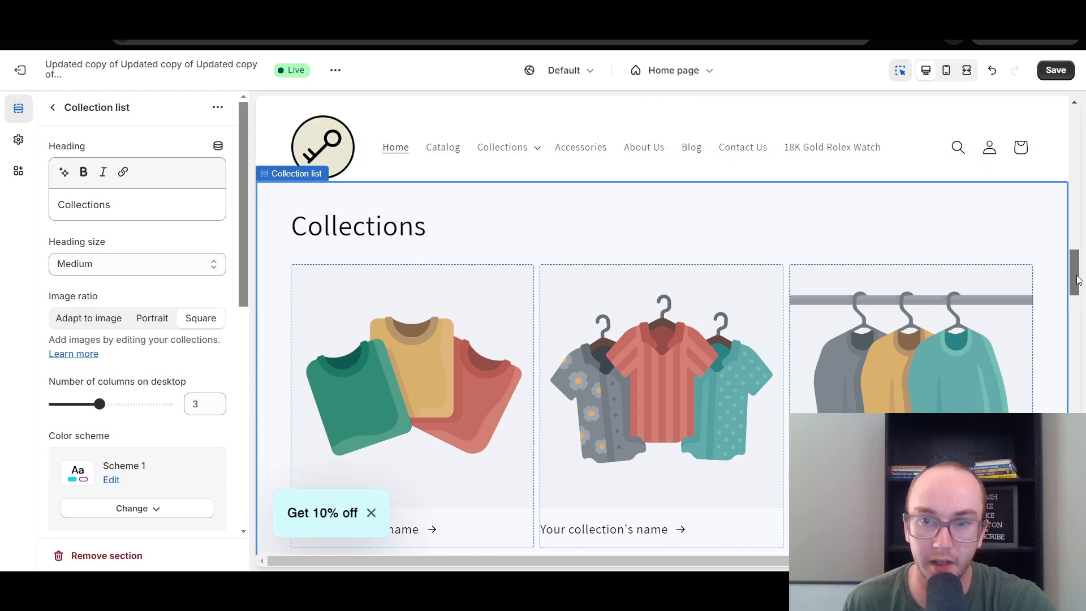
{"action": "scroll", "coordinate": [1078, 281], "scroll_direction": "down", "scroll_amount": 1}
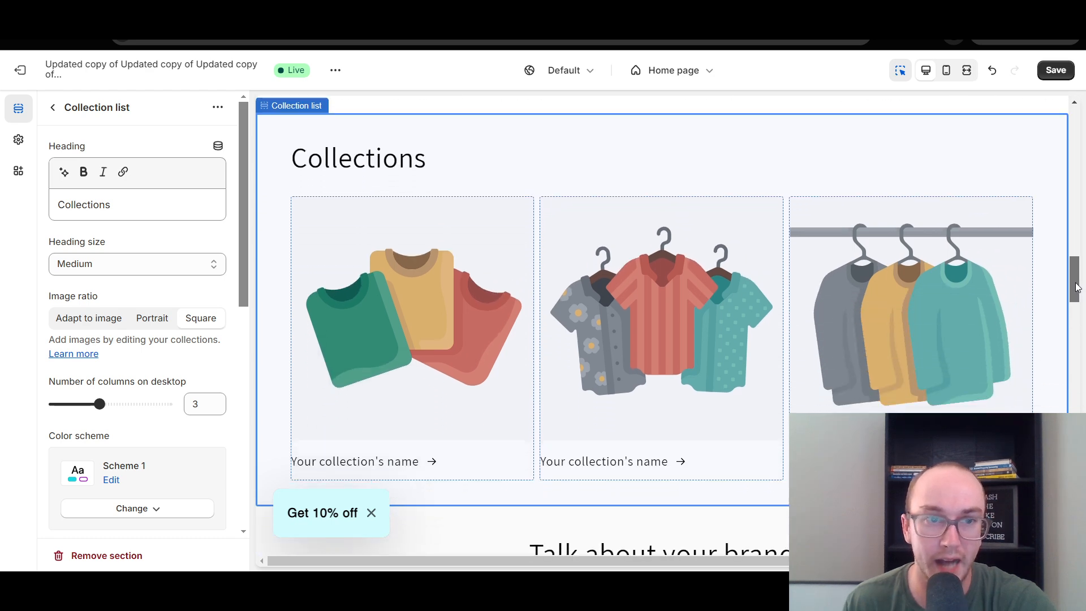
Try the heading "Collection" and the Large heading size on the Collection list, restoring "Collections" and Medium.
{"action": "left_click", "coordinate": [106, 208]}
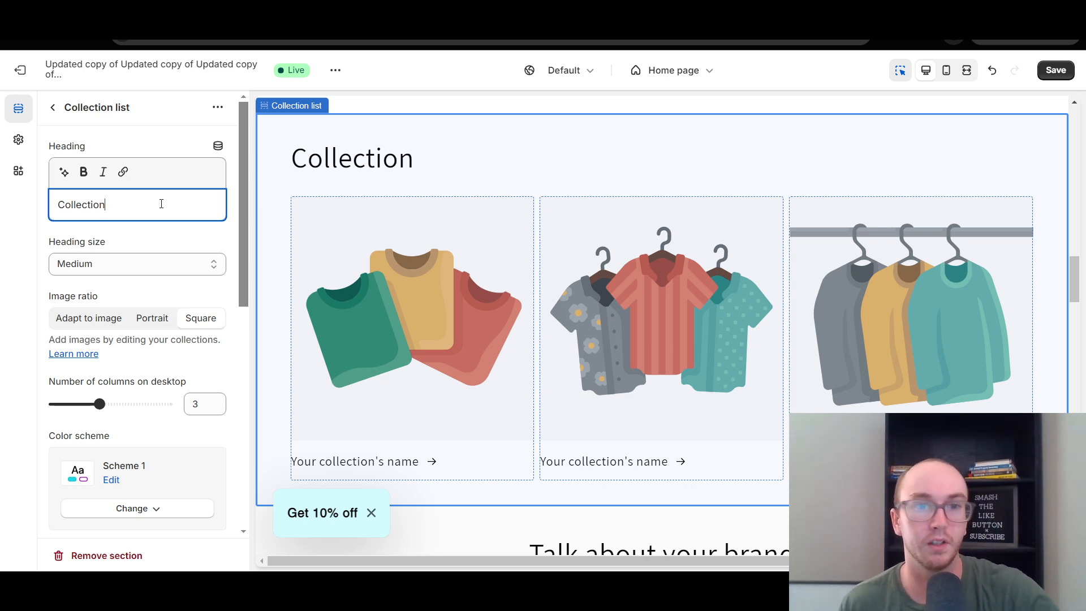
{"action": "left_click", "coordinate": [155, 149]}
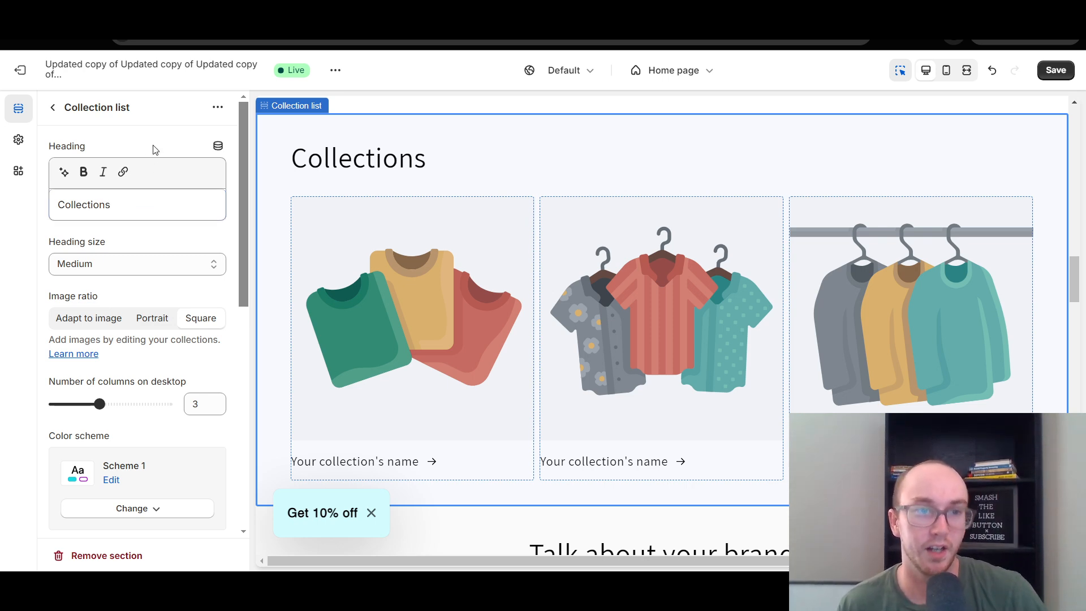
{"action": "left_click", "coordinate": [181, 264]}
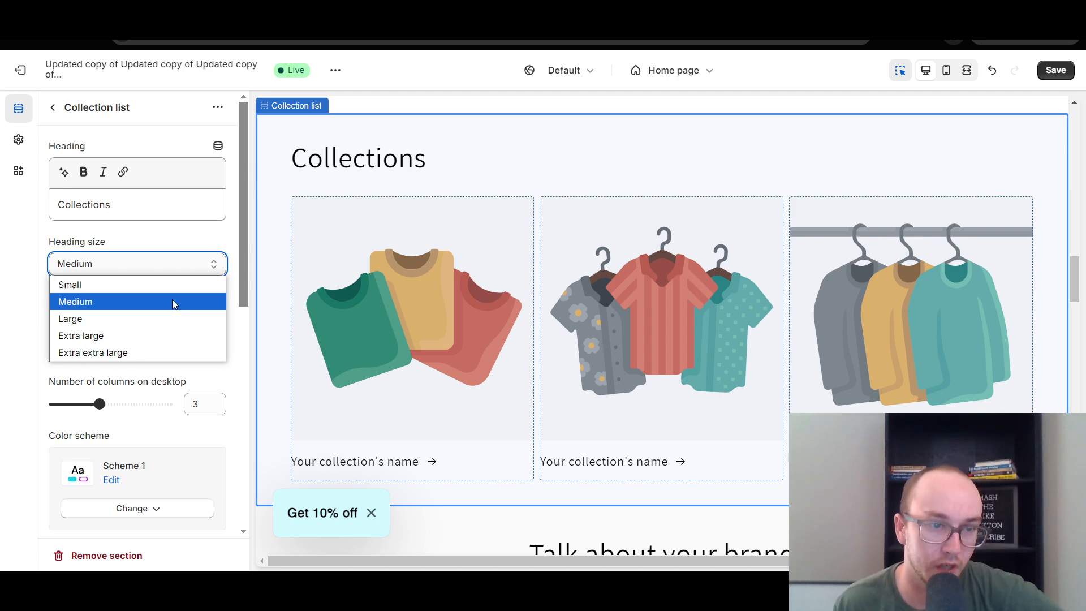
{"action": "left_click", "coordinate": [171, 319]}
{"action": "left_click", "coordinate": [173, 266]}
{"action": "left_click", "coordinate": [192, 301]}
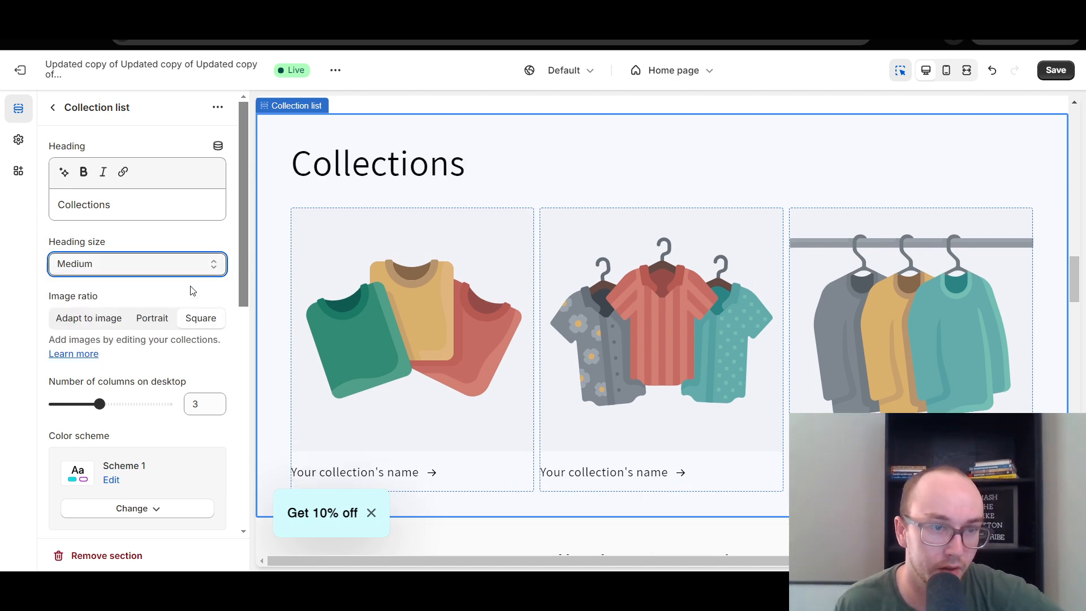
{"action": "left_click", "coordinate": [395, 303]}
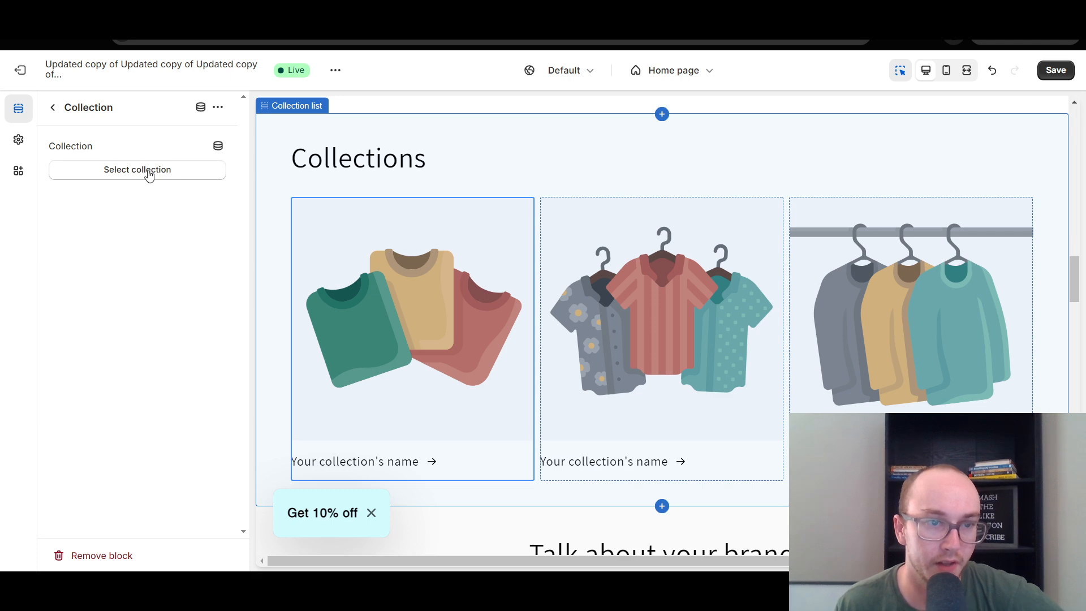
{"action": "left_click", "coordinate": [149, 175]}
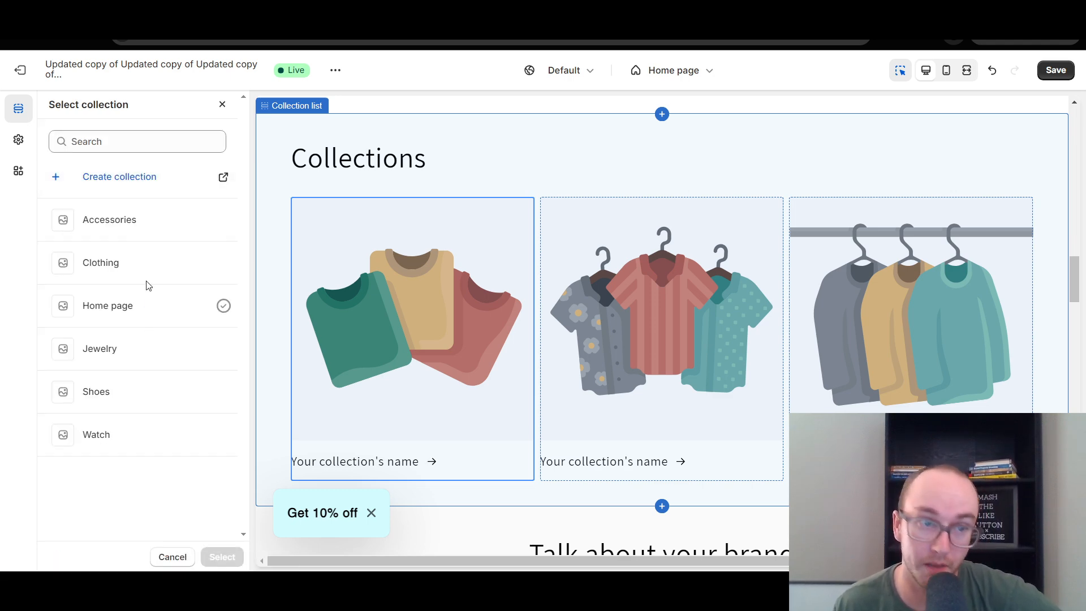
{"action": "left_click", "coordinate": [189, 227]}
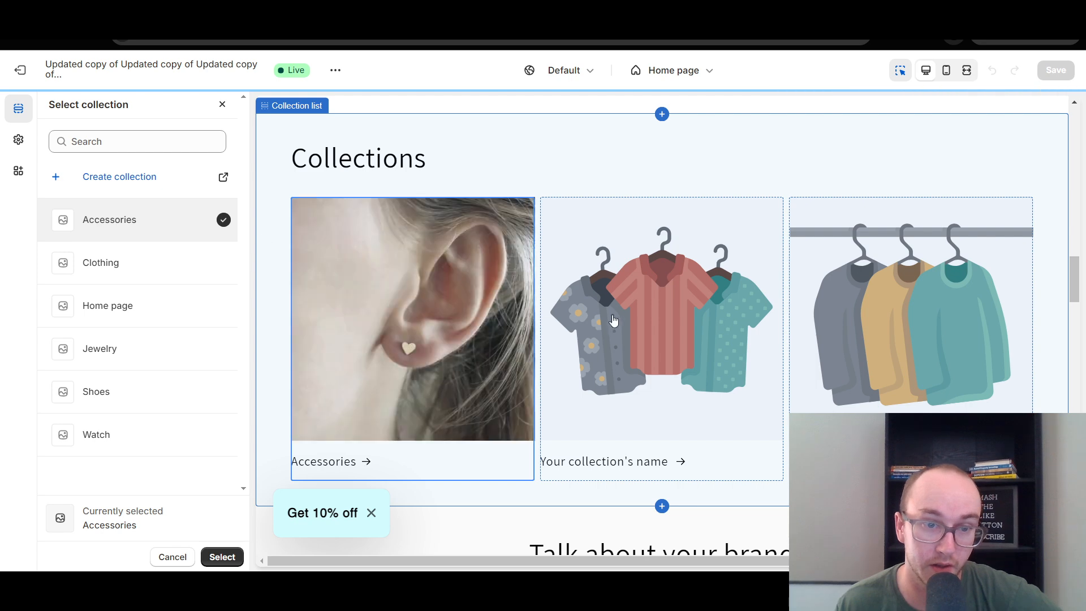
{"action": "left_click", "coordinate": [628, 317]}
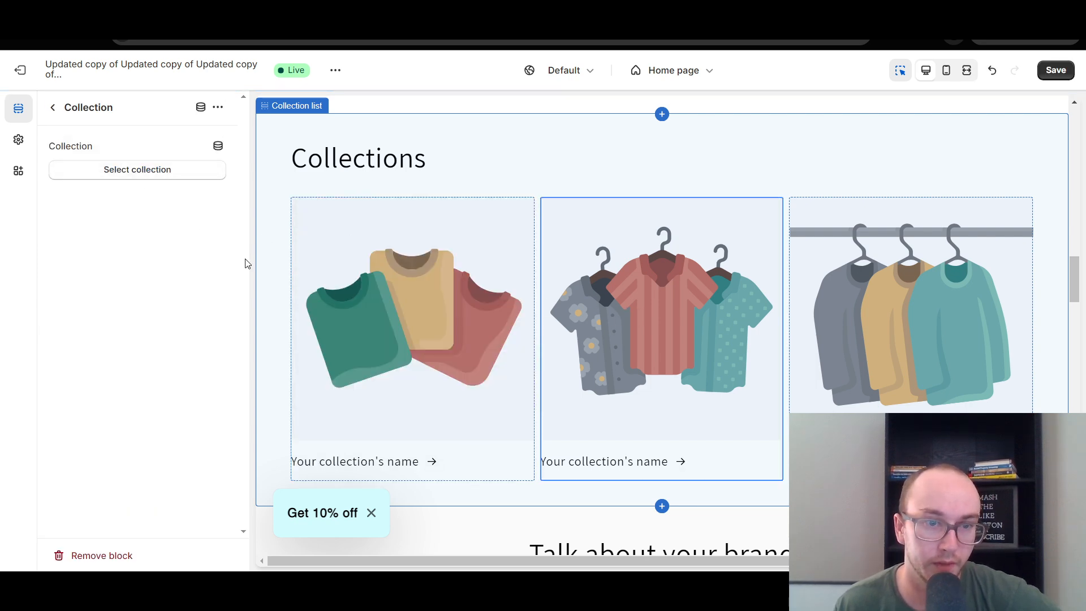
Assign the Accessories collection to the first block of the Collection list section.
{"action": "left_click", "coordinate": [138, 171]}
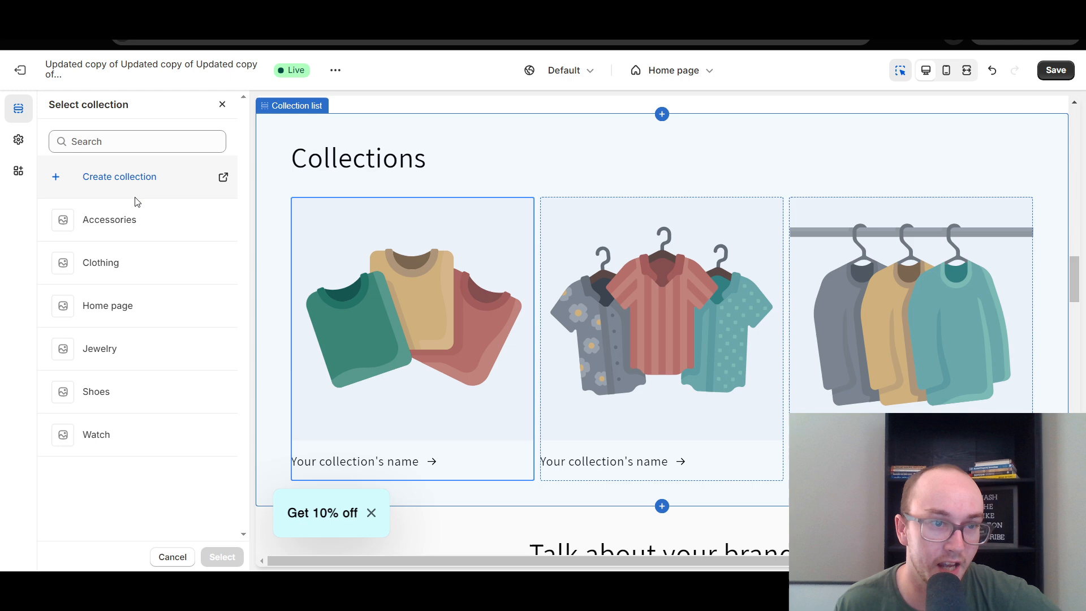
{"action": "left_click", "coordinate": [132, 238]}
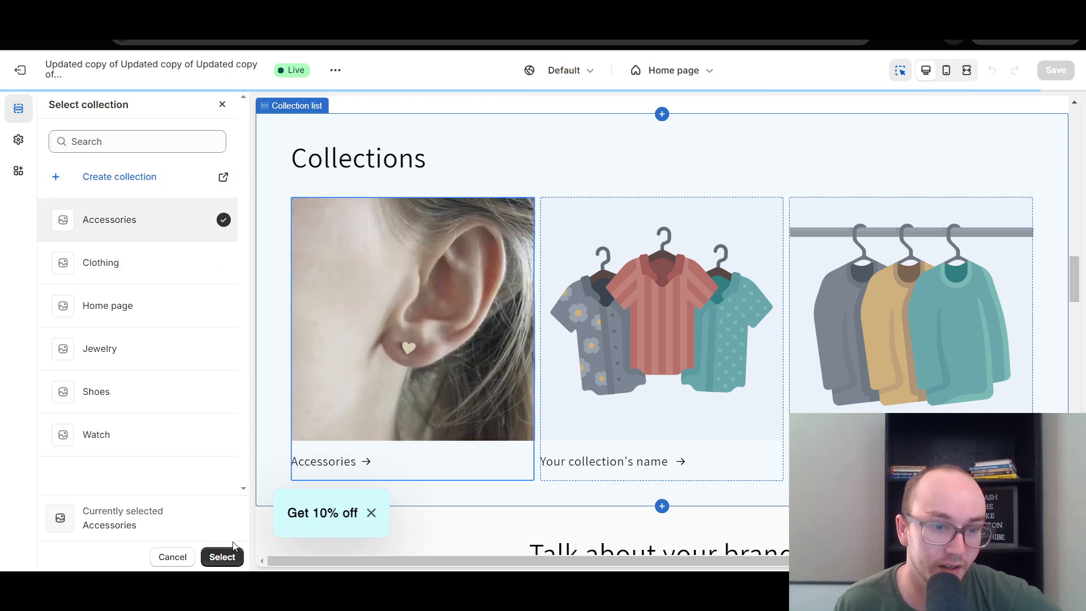
{"action": "left_click", "coordinate": [223, 557]}
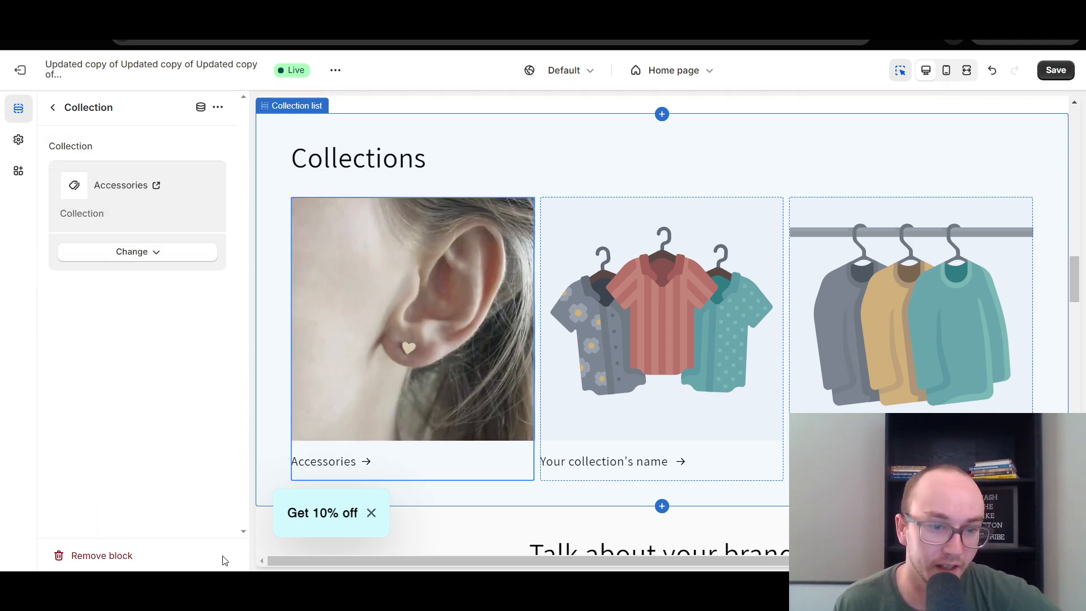
Assign the Clothing collection to the second block of the Collection list section.
{"action": "left_click", "coordinate": [605, 322]}
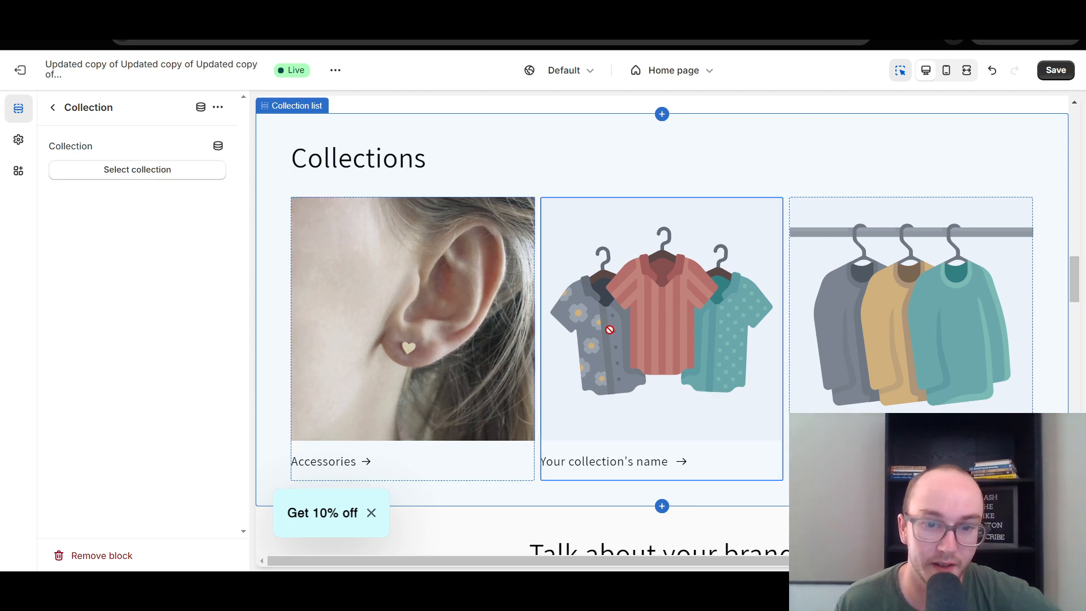
{"action": "left_click", "coordinate": [162, 169]}
{"action": "left_click", "coordinate": [139, 273]}
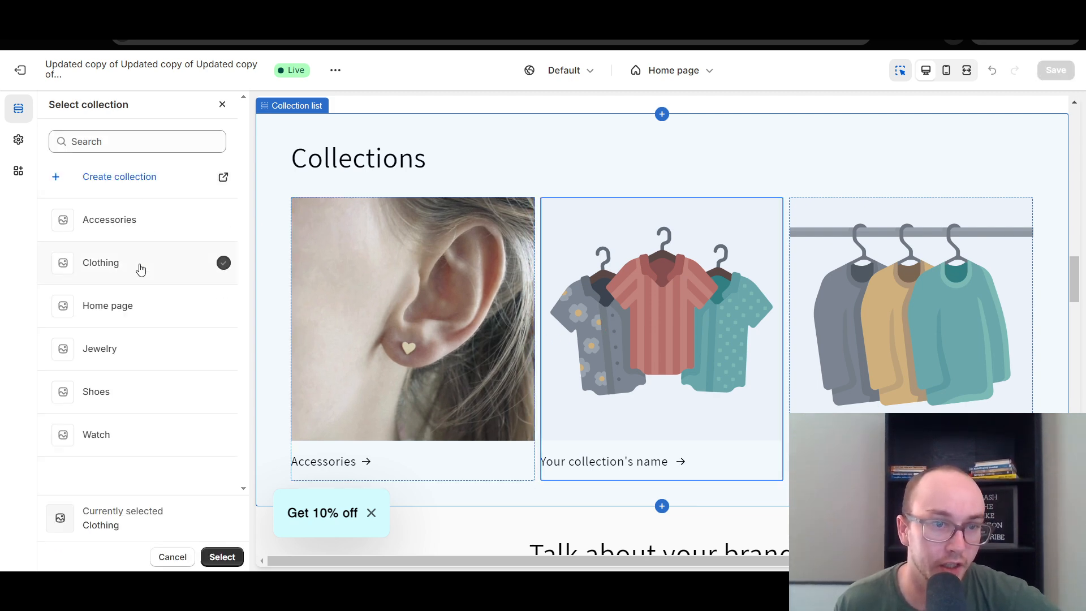
{"action": "left_click", "coordinate": [214, 559]}
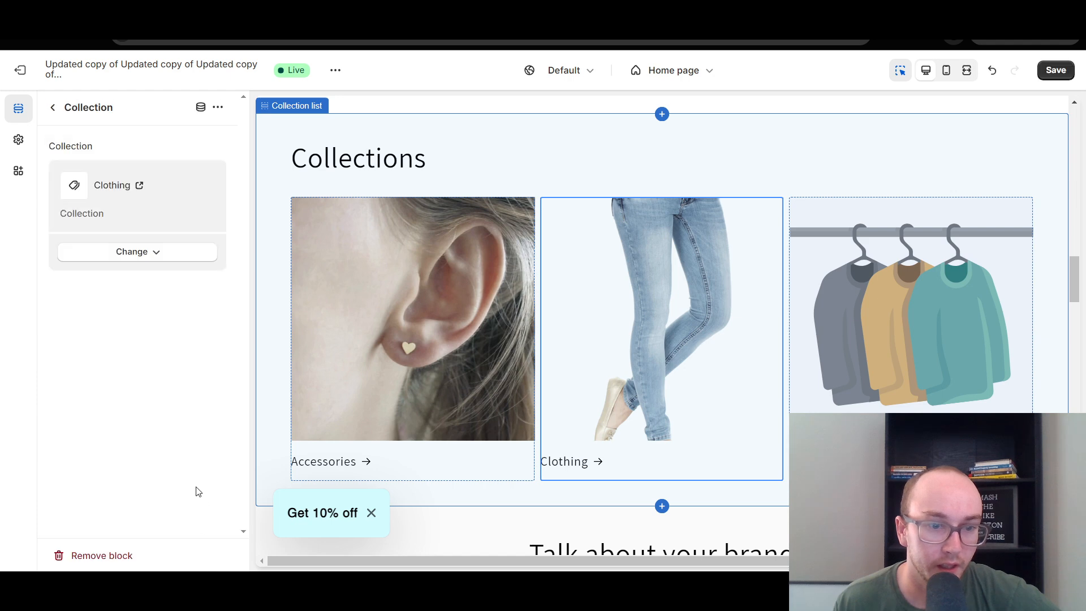
Assign the Watch collection to the third block of the Collection list section and save the theme.
{"action": "left_click", "coordinate": [920, 261]}
{"action": "left_click", "coordinate": [75, 168]}
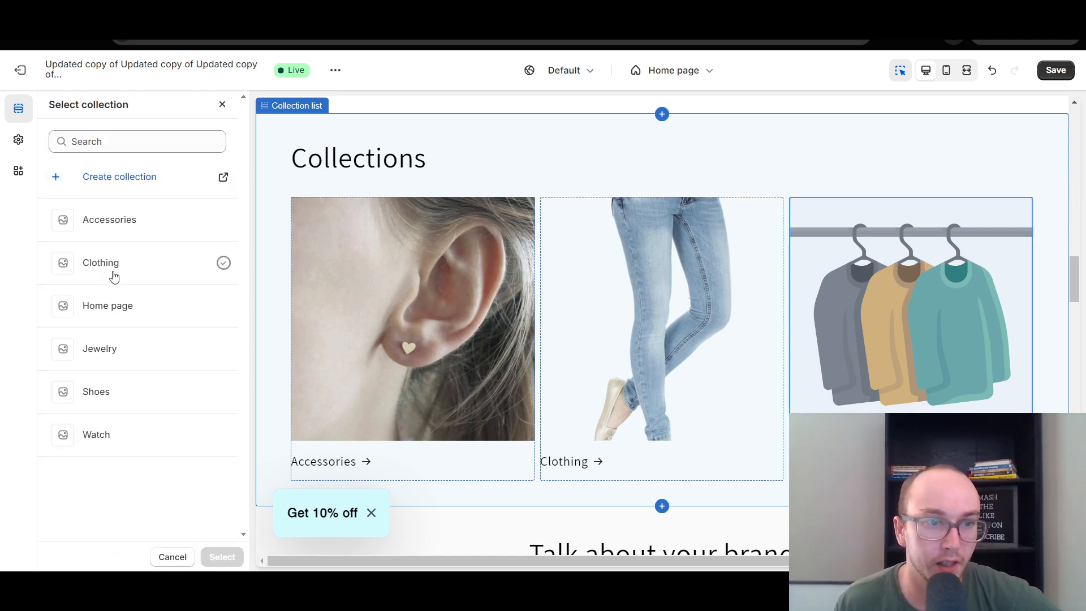
{"action": "left_click", "coordinate": [111, 436]}
{"action": "left_click", "coordinate": [222, 557]}
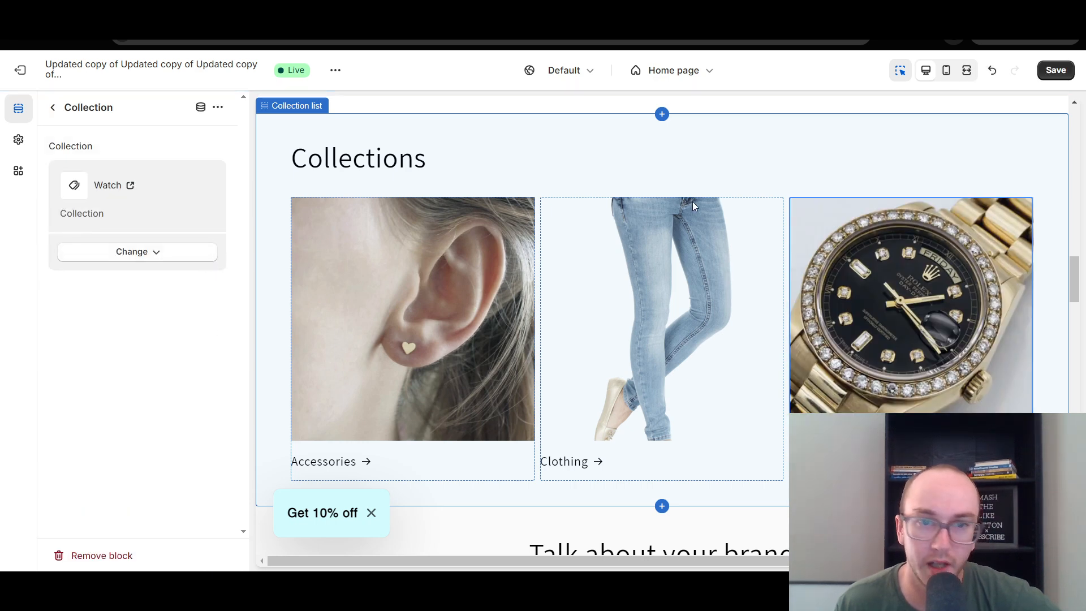
{"action": "left_click", "coordinate": [1056, 70]}
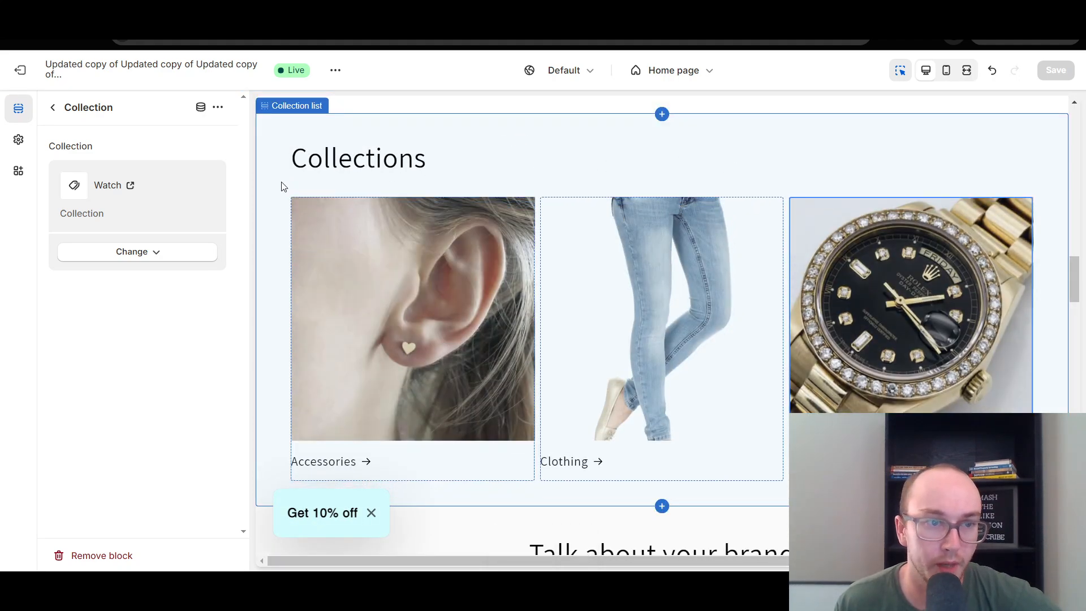
Try 4 and 6 desktop columns for the Collection list section and set the number back to 3.
{"action": "left_click", "coordinate": [466, 151]}
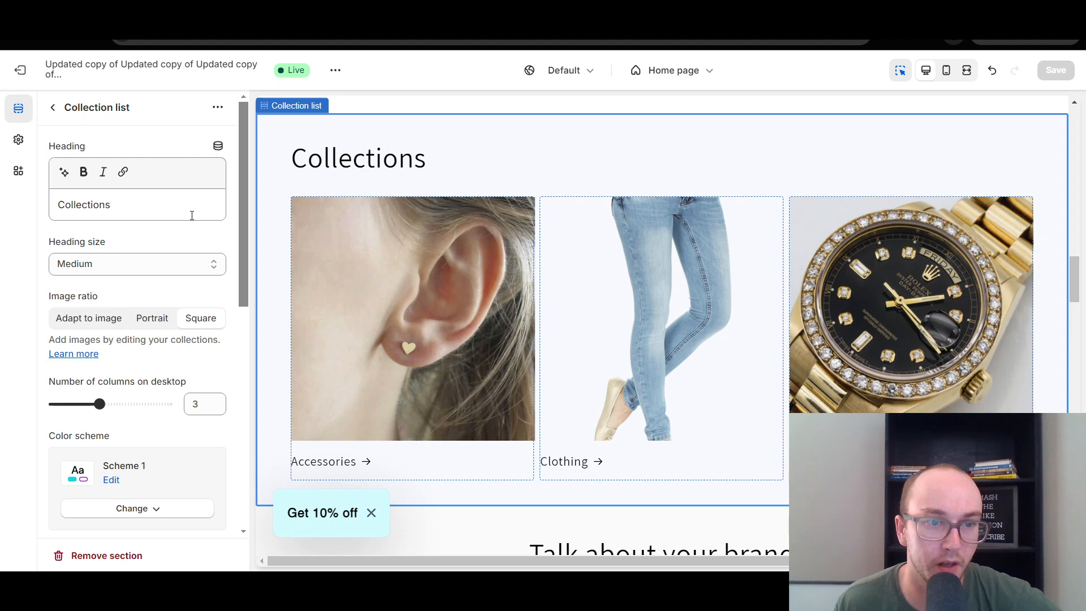
{"action": "scroll", "coordinate": [234, 239], "scroll_direction": "down", "scroll_amount": 2}
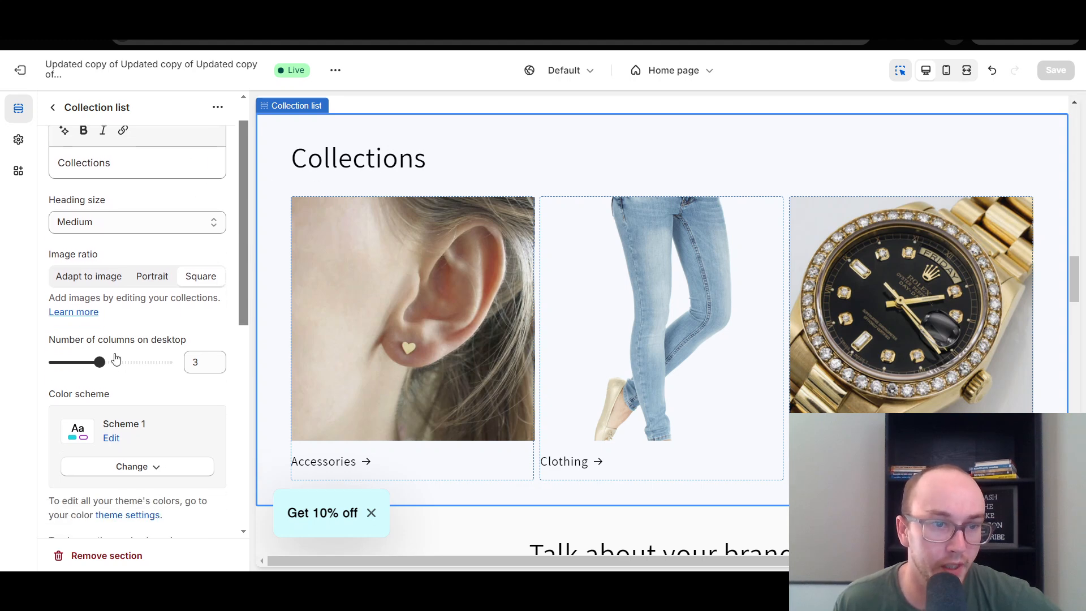
{"action": "left_click_drag", "start_coordinate": [100, 361], "coordinate": [122, 360]}
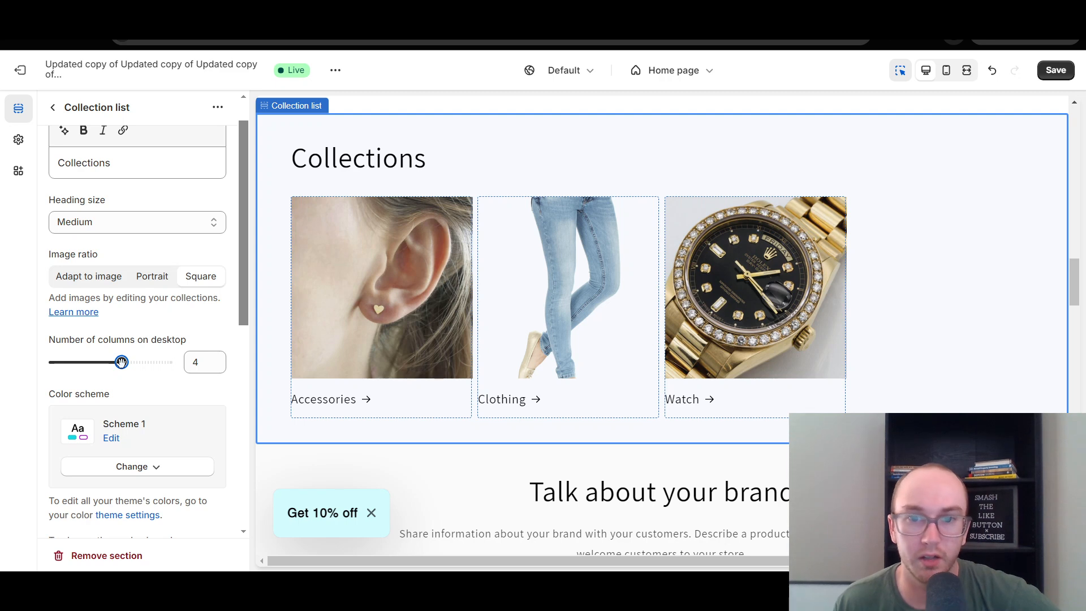
{"action": "left_click_drag", "start_coordinate": [112, 362], "coordinate": [98, 362]}
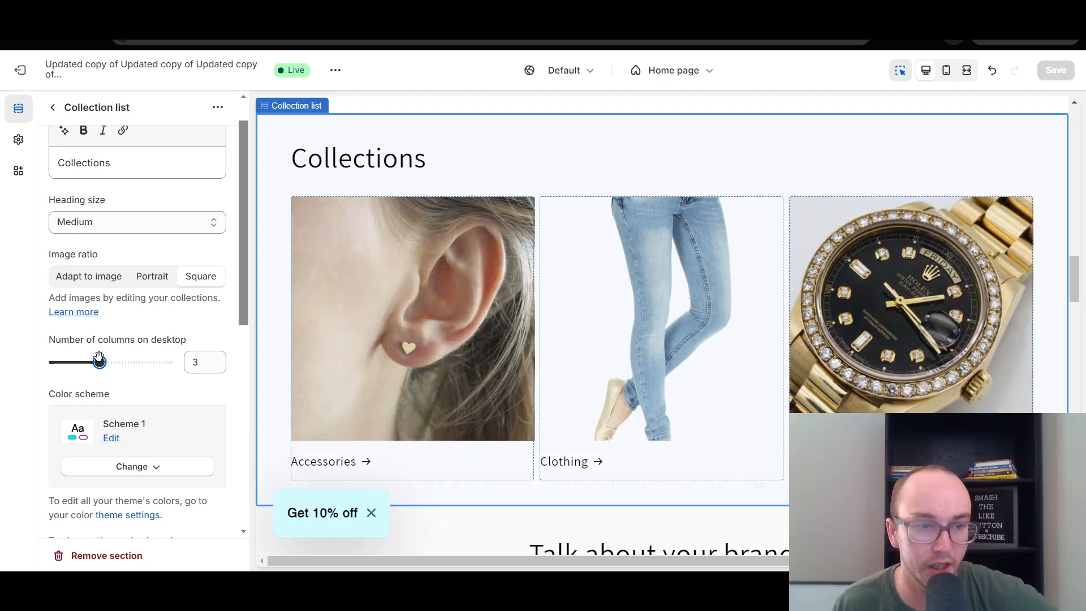
{"action": "left_click", "coordinate": [123, 354]}
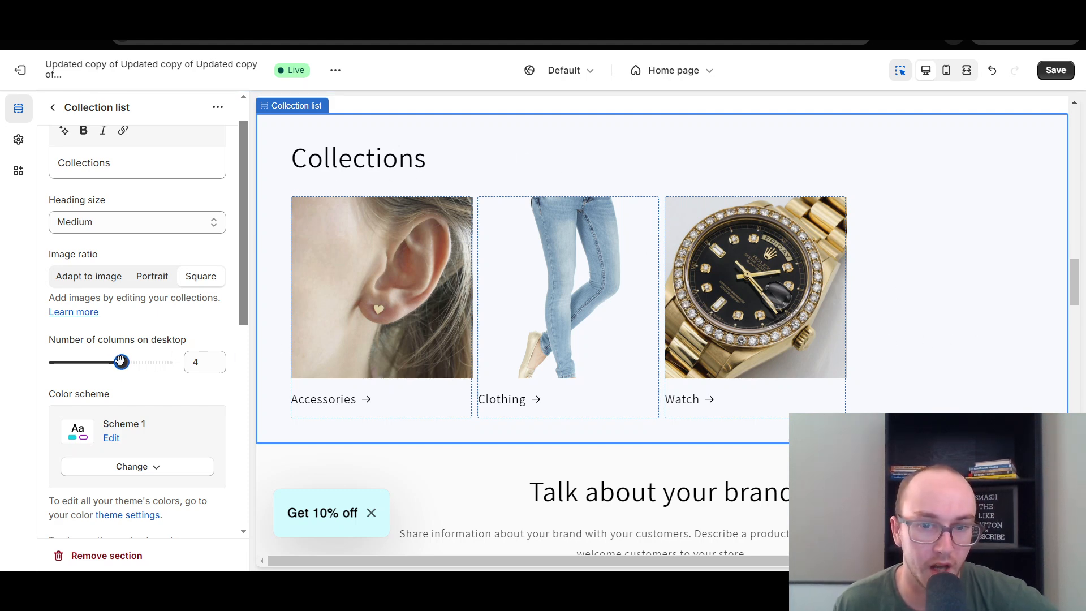
{"action": "left_click_drag", "start_coordinate": [120, 362], "coordinate": [166, 362]}
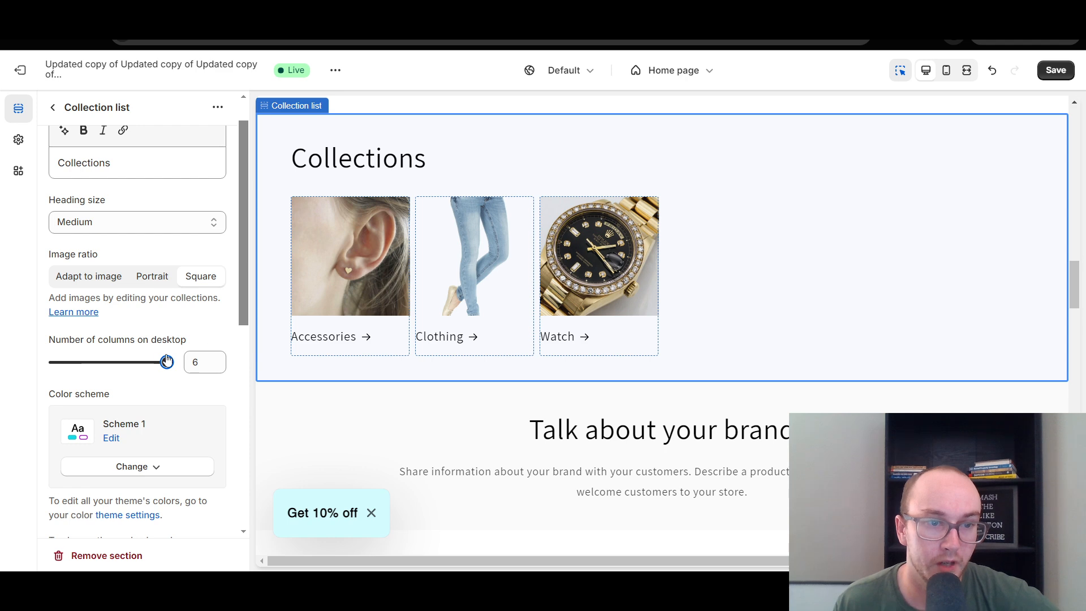
{"action": "left_click_drag", "start_coordinate": [151, 364], "coordinate": [100, 355]}
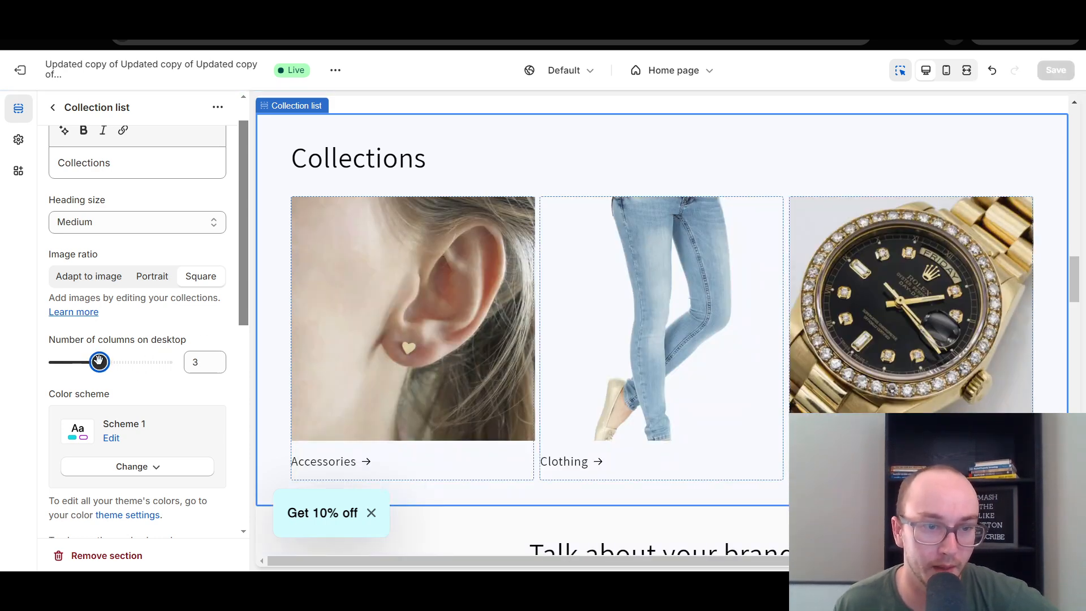
Set the Collection list section's number of columns on desktop to 4 and save the theme.
{"action": "left_click_drag", "start_coordinate": [99, 361], "coordinate": [121, 362]}
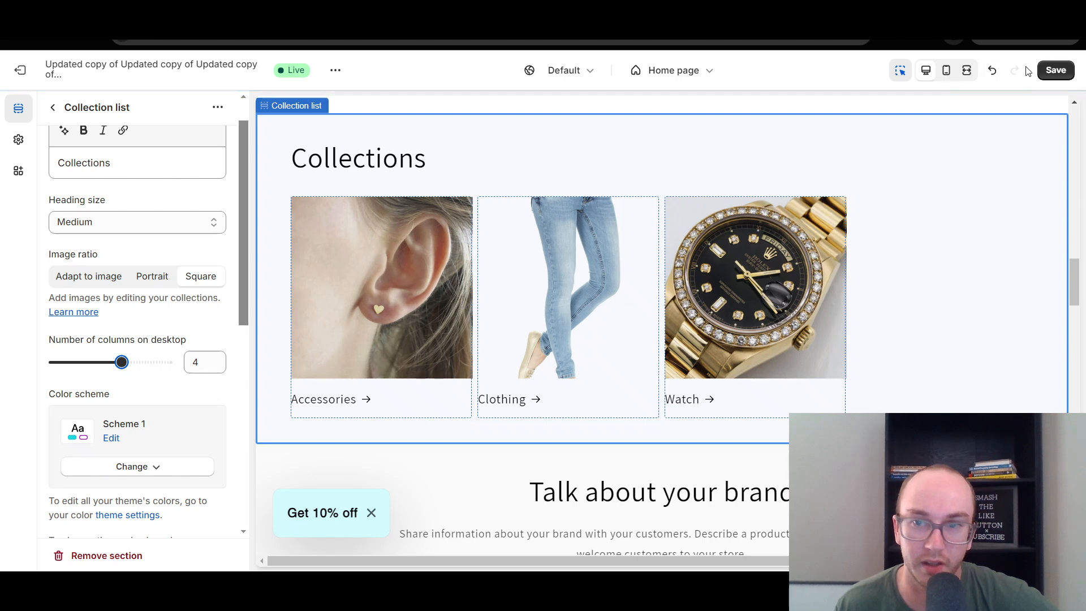
{"action": "left_click", "coordinate": [1052, 70]}
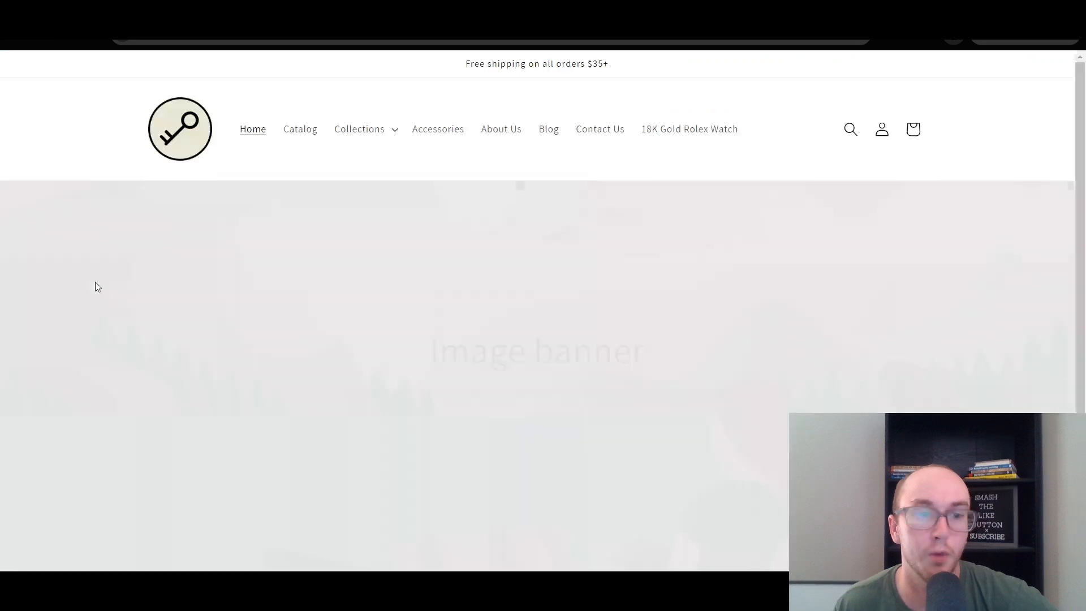
Examine the Collections section on the storefront home page and how it sits between the featured products and the brand text.
{"action": "scroll", "coordinate": [818, 274], "scroll_direction": "down", "scroll_amount": 6}
{"action": "scroll", "coordinate": [1073, 182], "scroll_direction": "down", "scroll_amount": 5}
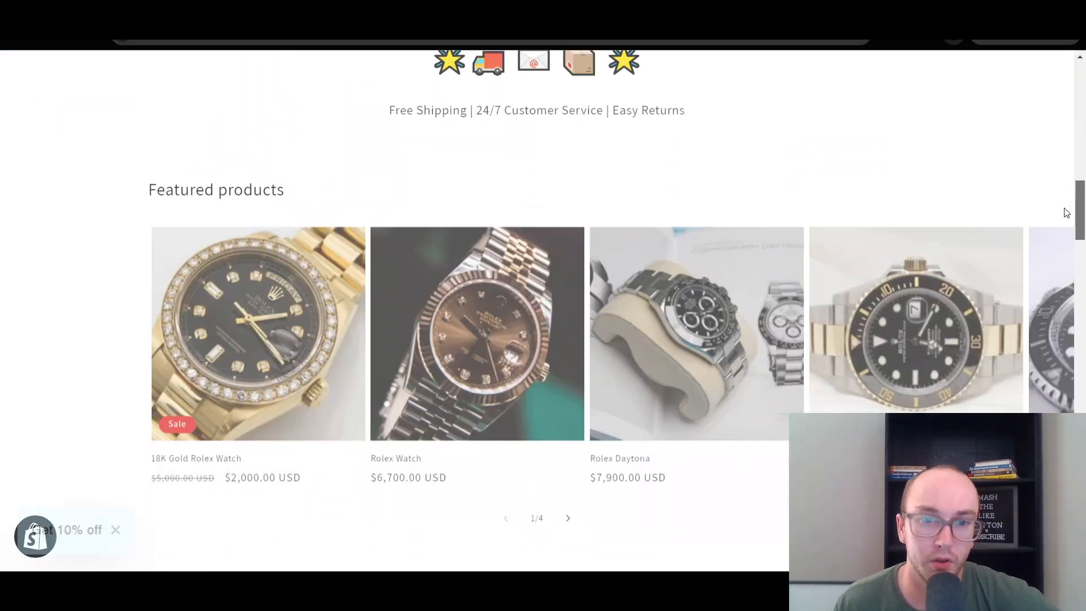
{"action": "scroll", "coordinate": [1063, 226], "scroll_direction": "down", "scroll_amount": 8}
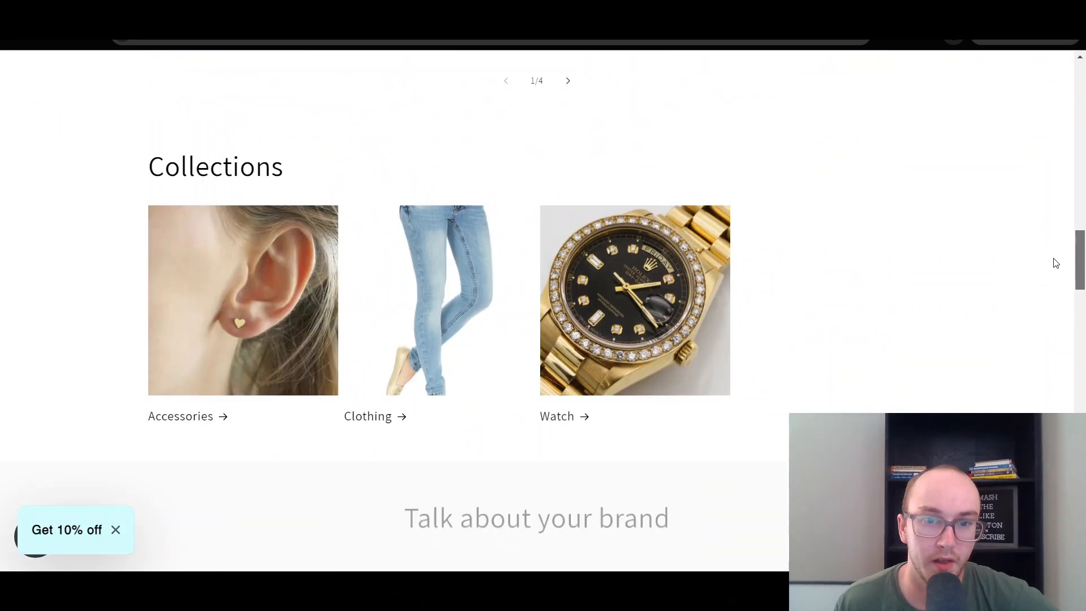
{"action": "scroll", "coordinate": [1056, 263], "scroll_direction": "down", "scroll_amount": 1}
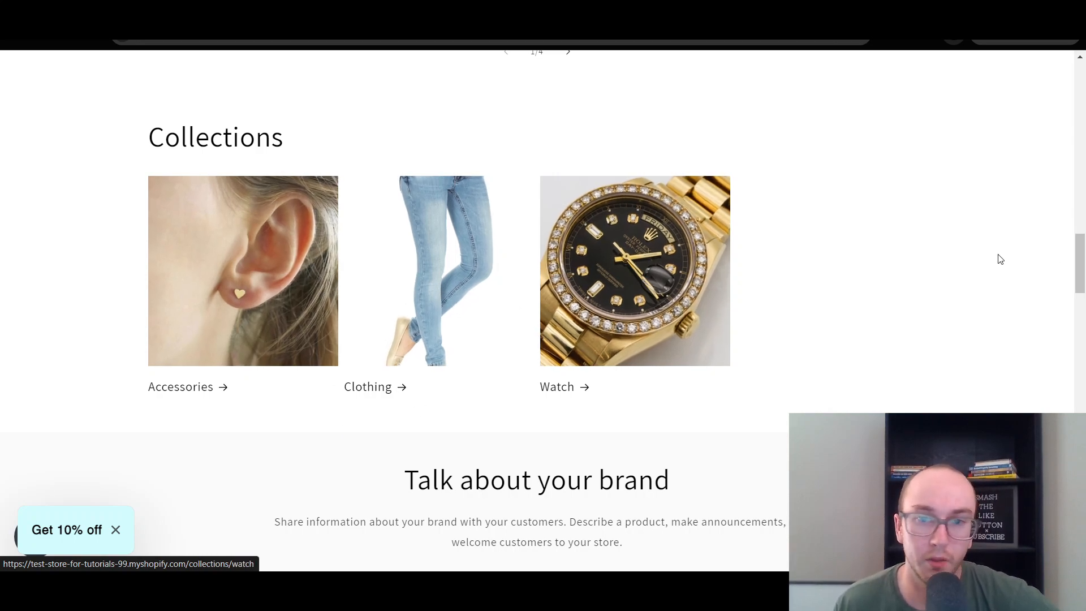
{"action": "scroll", "coordinate": [1083, 260], "scroll_direction": "down", "scroll_amount": 1}
{"action": "left_click_drag", "start_coordinate": [1084, 260], "coordinate": [1058, 260]}
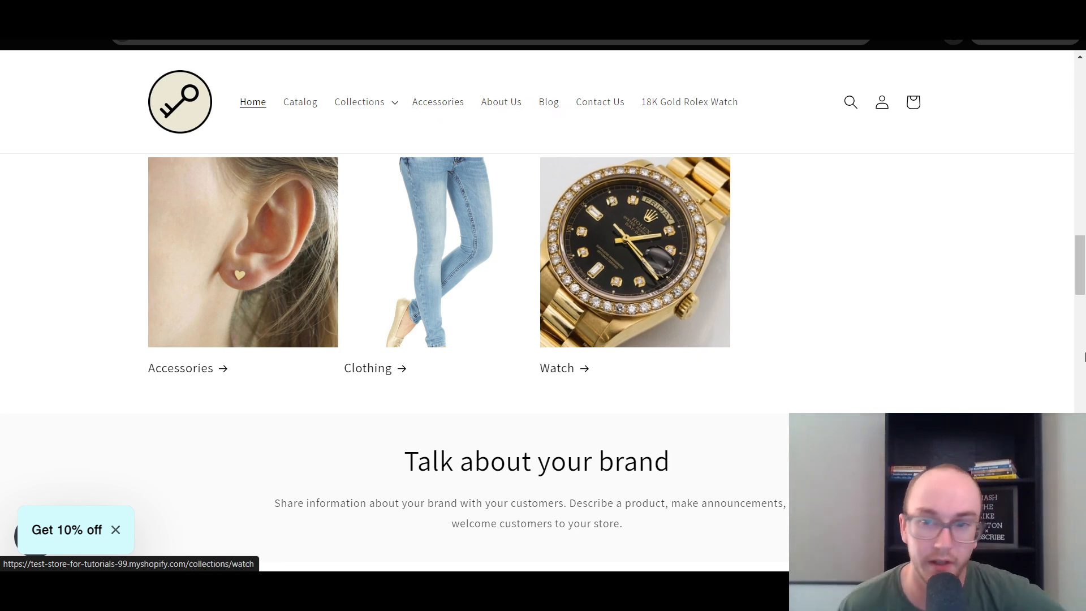
{"action": "left_click_drag", "start_coordinate": [1080, 294], "coordinate": [1079, 268]}
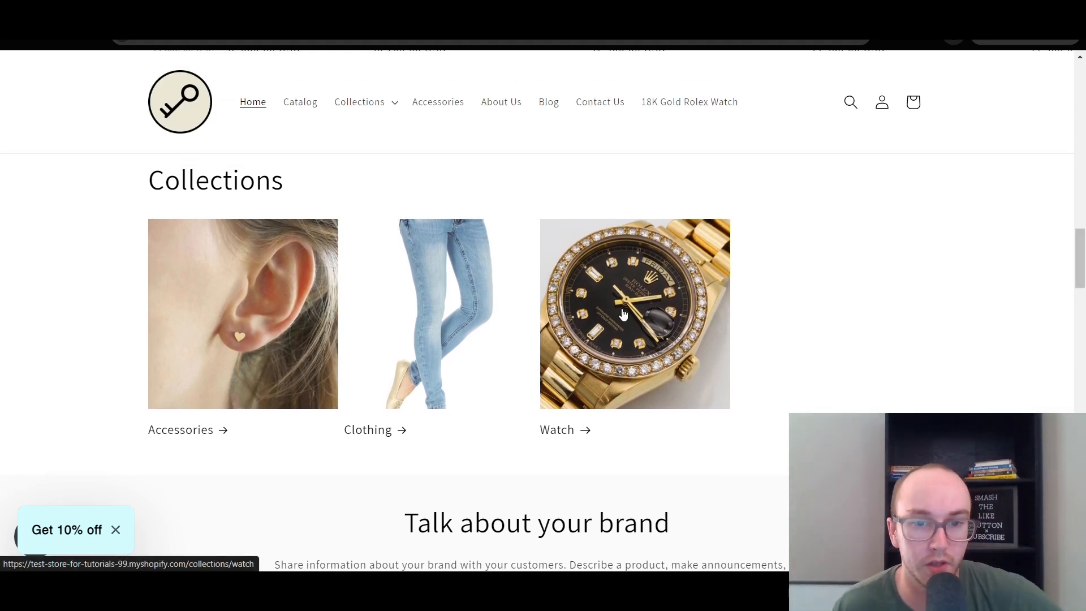
{"action": "scroll", "coordinate": [883, 299], "scroll_direction": "up", "scroll_amount": 5}
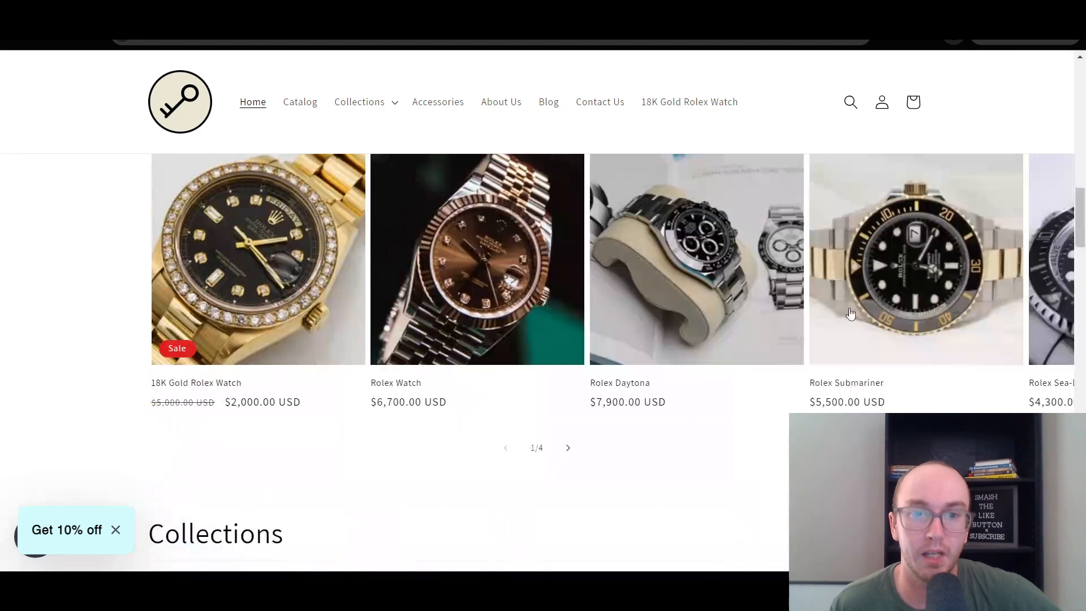
{"action": "scroll", "coordinate": [849, 306], "scroll_direction": "down", "scroll_amount": 5}
{"action": "scroll", "coordinate": [833, 295], "scroll_direction": "down", "scroll_amount": 5}
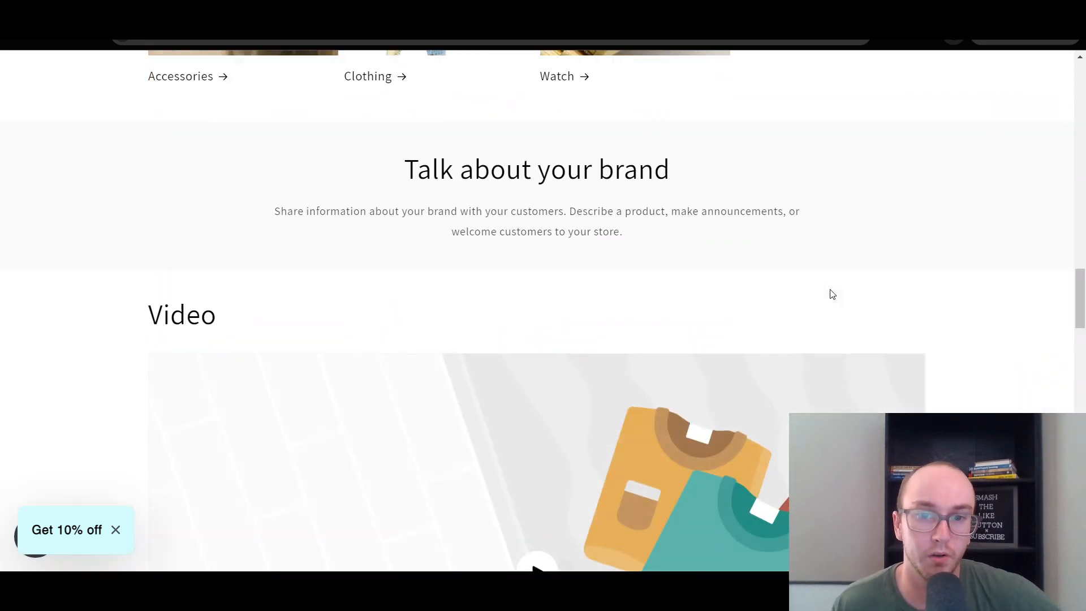
{"action": "scroll", "coordinate": [833, 294], "scroll_direction": "up", "scroll_amount": 5}
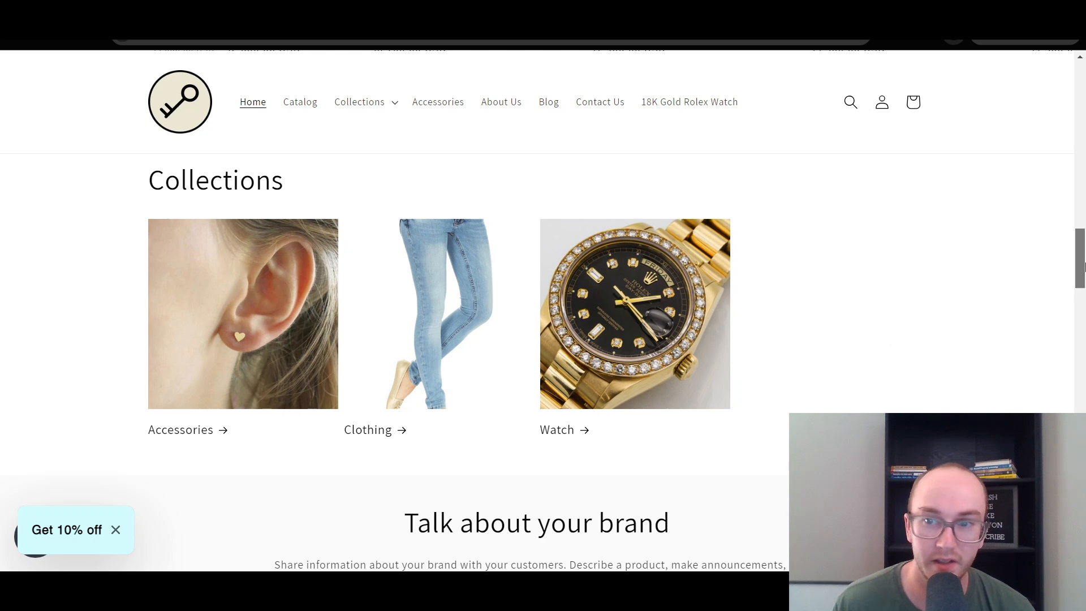
{"action": "left_click_drag", "start_coordinate": [1085, 263], "coordinate": [1084, 262]}
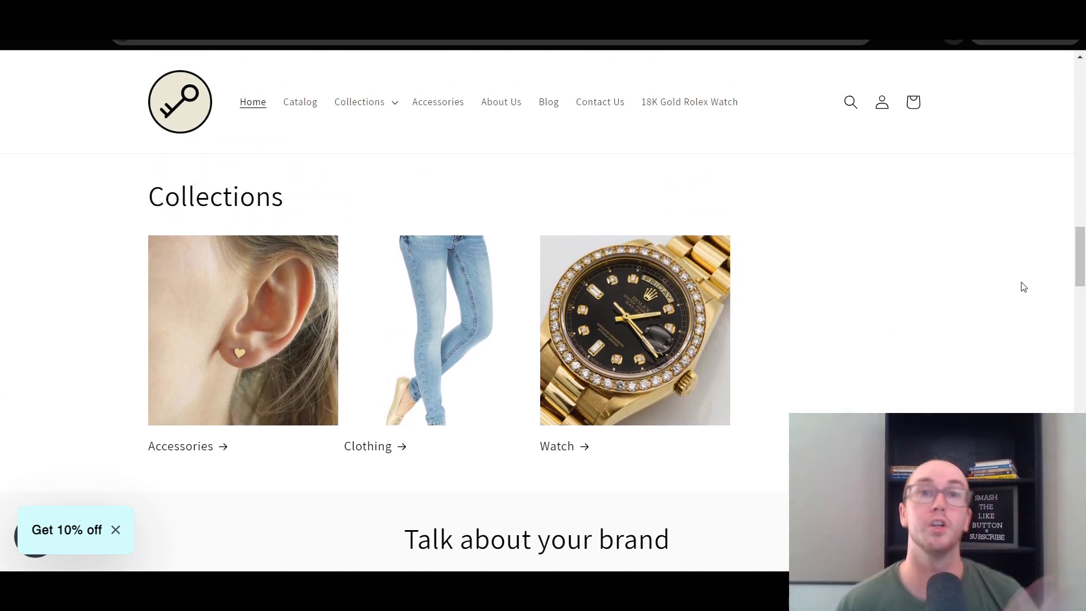
{"action": "mouse_move", "coordinate": [1082, 259]}
{"action": "left_mouse_down"}
{"action": "mouse_move", "coordinate": [1084, 151]}
{"action": "mouse_move", "coordinate": [1083, 291]}
{"action": "mouse_move", "coordinate": [1082, 274]}
{"action": "left_mouse_up"}
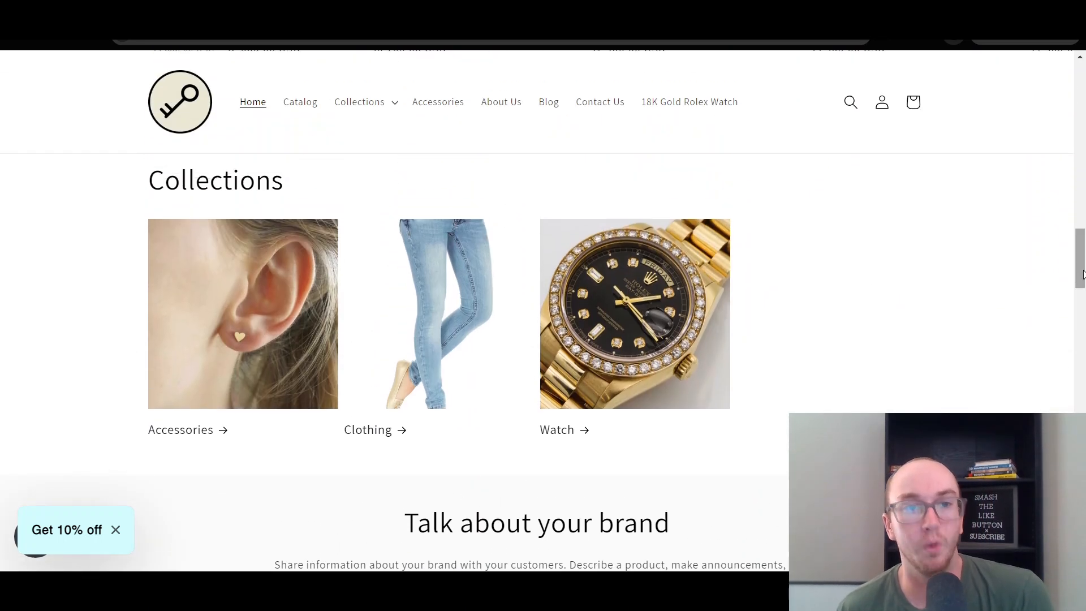